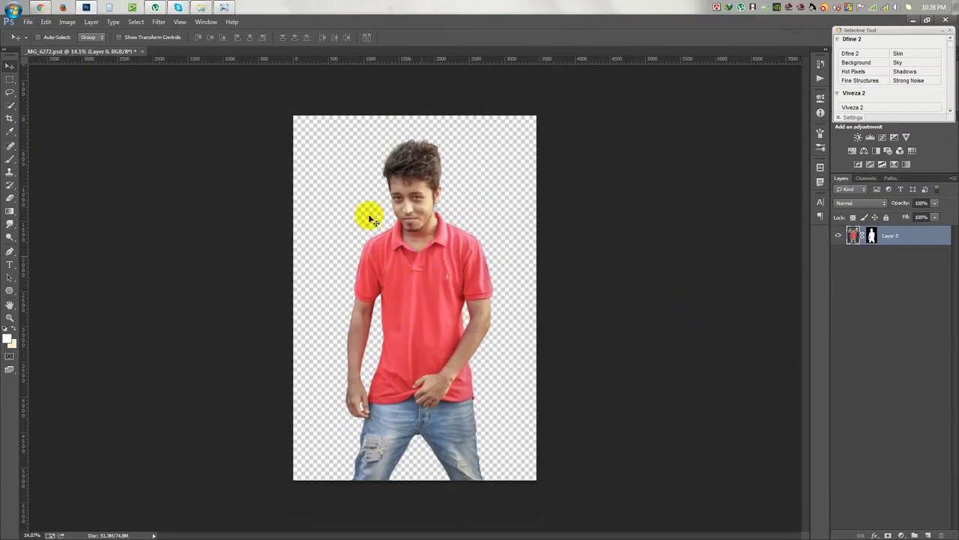
Step: Create a new white 1920 x 1080 px document at 72 ppi
click(28, 22)
click(41, 34)
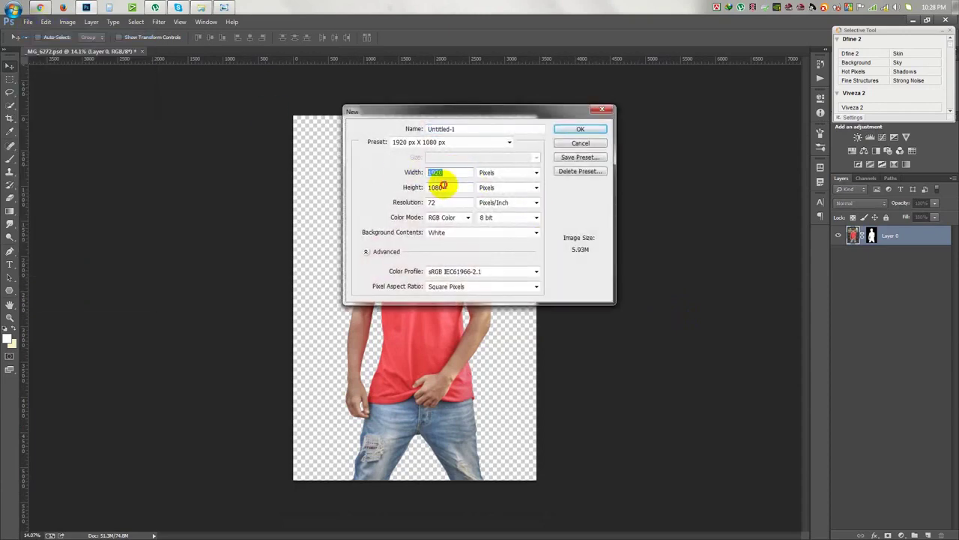
click(579, 130)
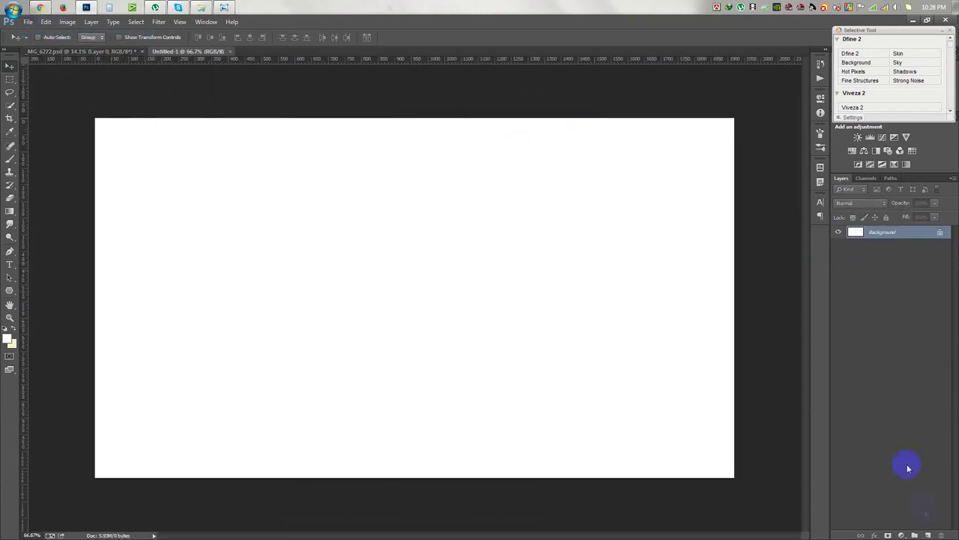
click(903, 534)
Step: Add a reversed Radial Gradient Fill layer with its bright centre moved upward
click(885, 325)
click(690, 156)
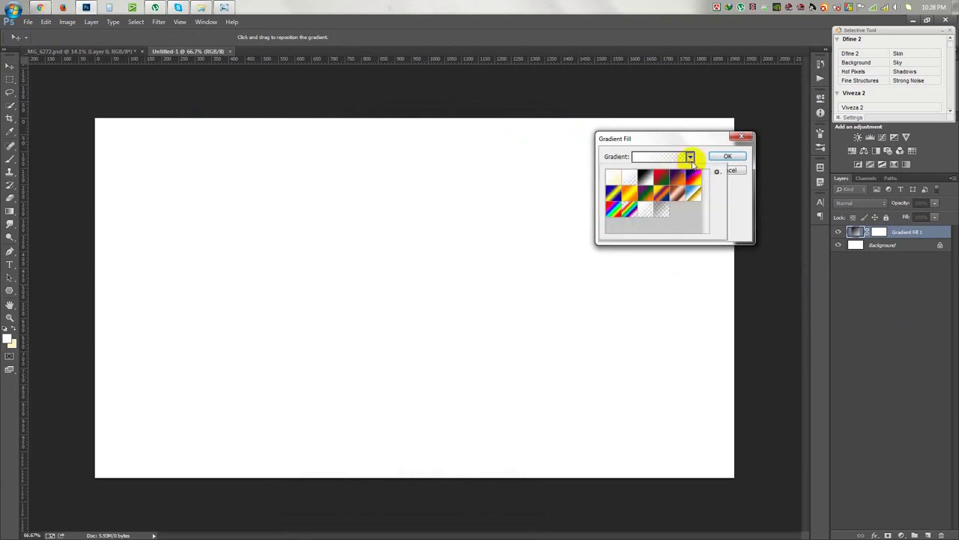
click(651, 178)
click(662, 143)
click(649, 172)
click(642, 182)
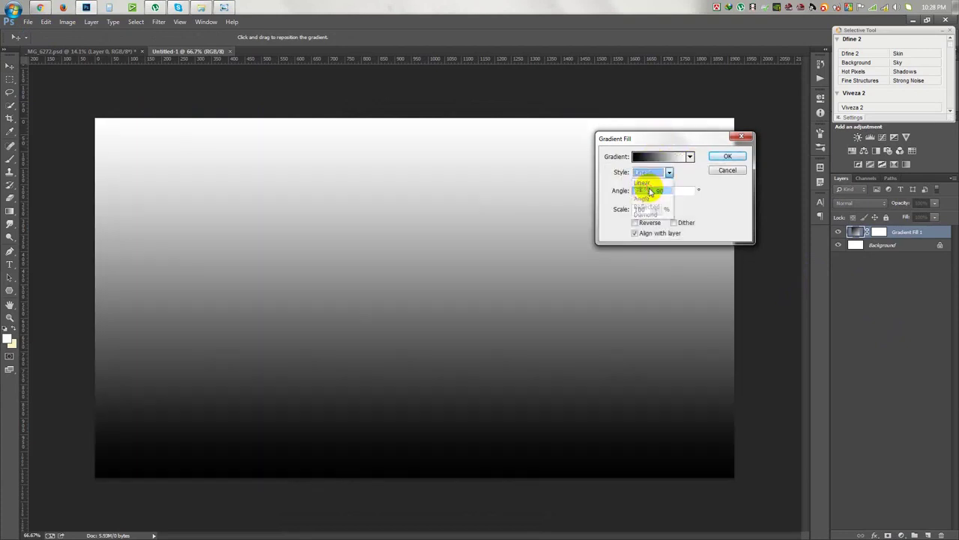
click(634, 222)
mouse_move(417, 294)
mouse_down()
mouse_move(418, 235)
mouse_move(421, 257)
mouse_up()
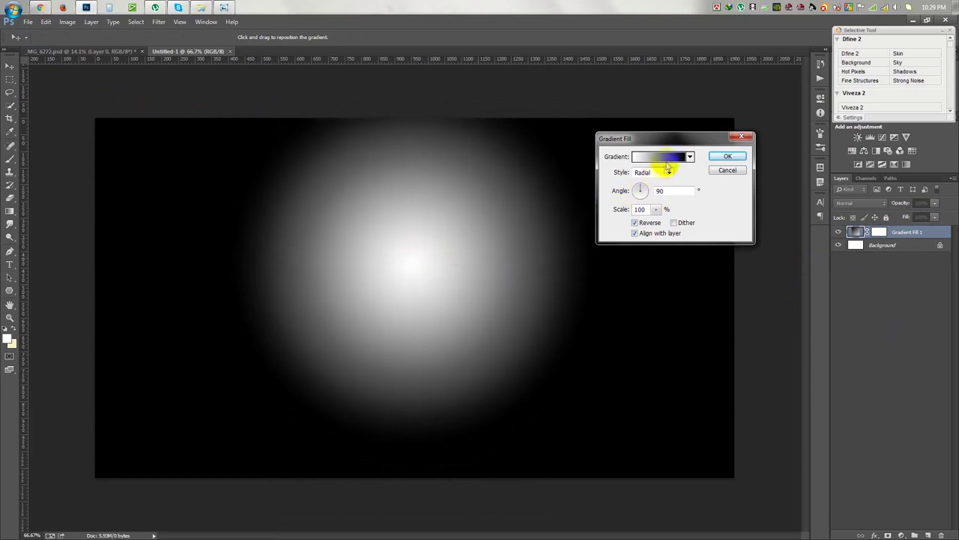
Step: Set the gradient stops to a very dark navy and a mid blue
click(659, 157)
double_click(596, 301)
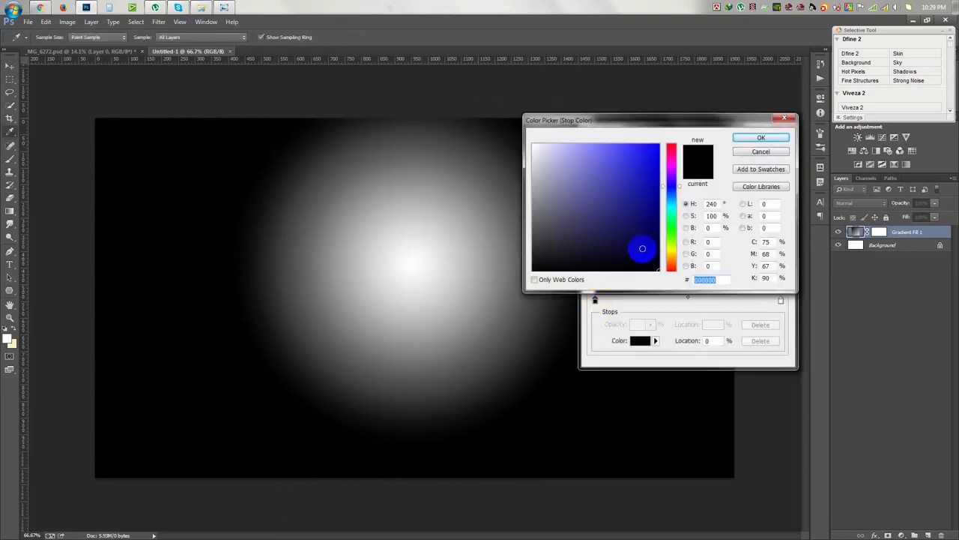
click(674, 196)
click(654, 254)
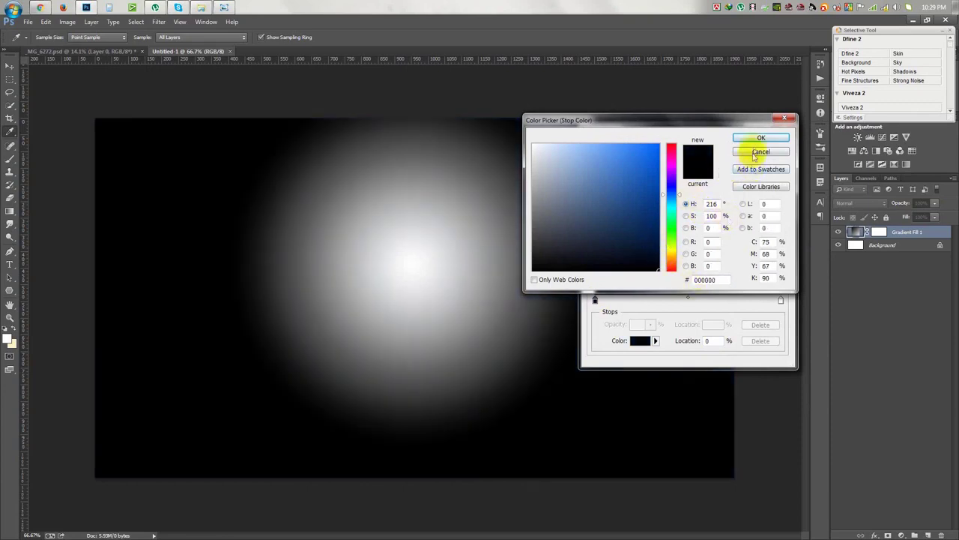
click(761, 137)
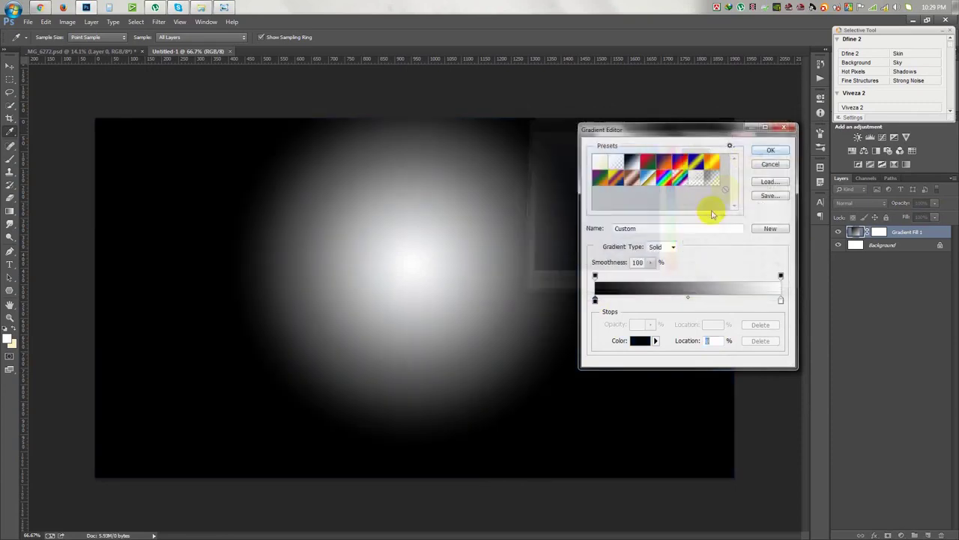
double_click(779, 301)
drag(670, 154, 673, 202)
click(659, 228)
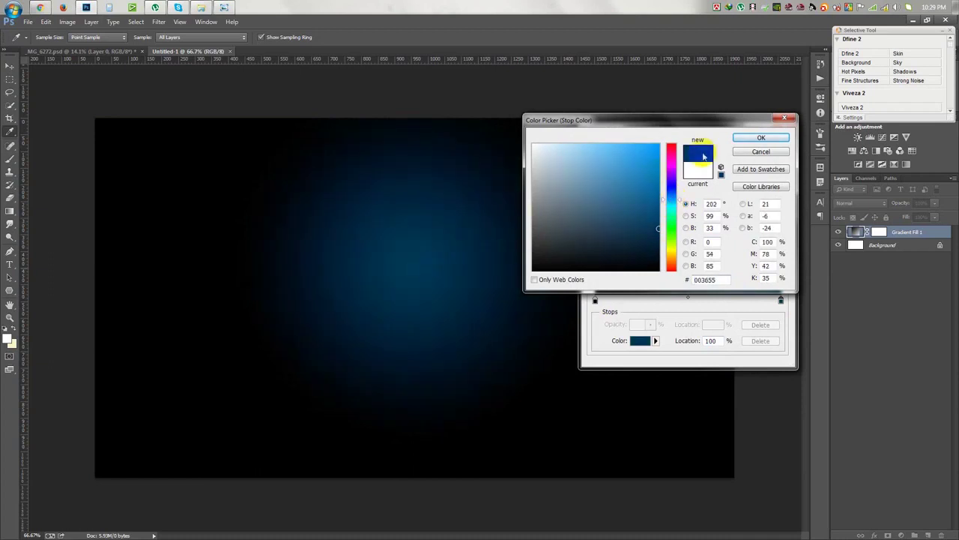
click(647, 203)
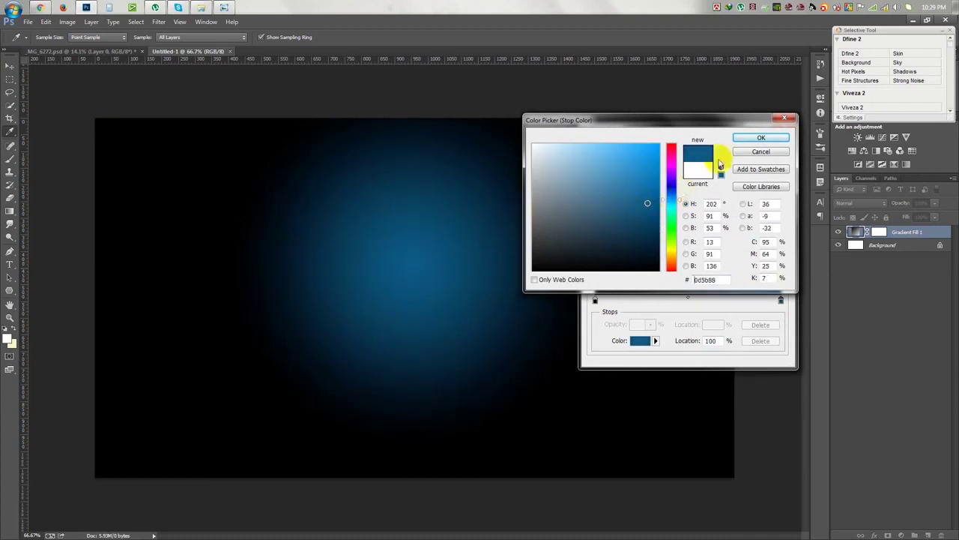
click(761, 137)
click(771, 148)
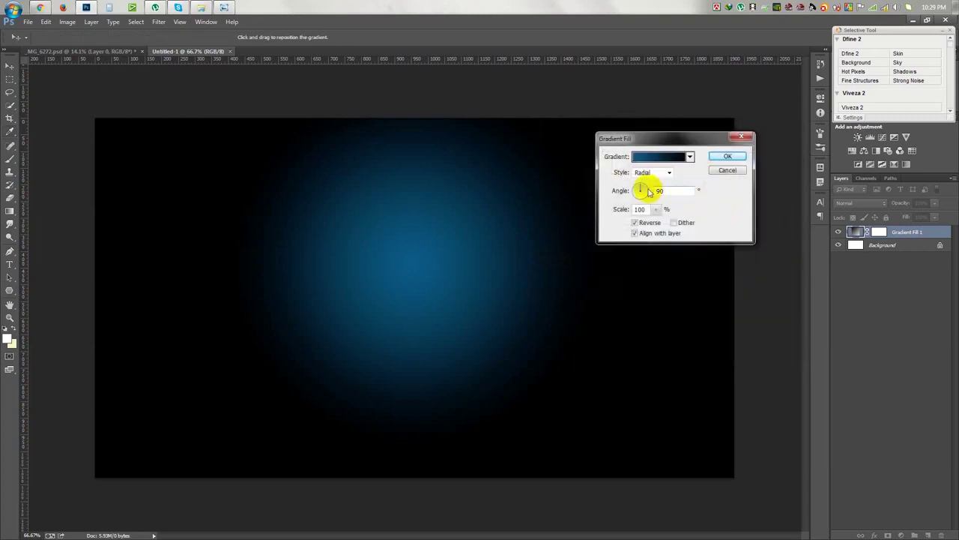
Step: Adjust the gradient angle, raise the glow higher and darken the blue stop to #002f4a
click(644, 190)
drag(431, 288, 434, 219)
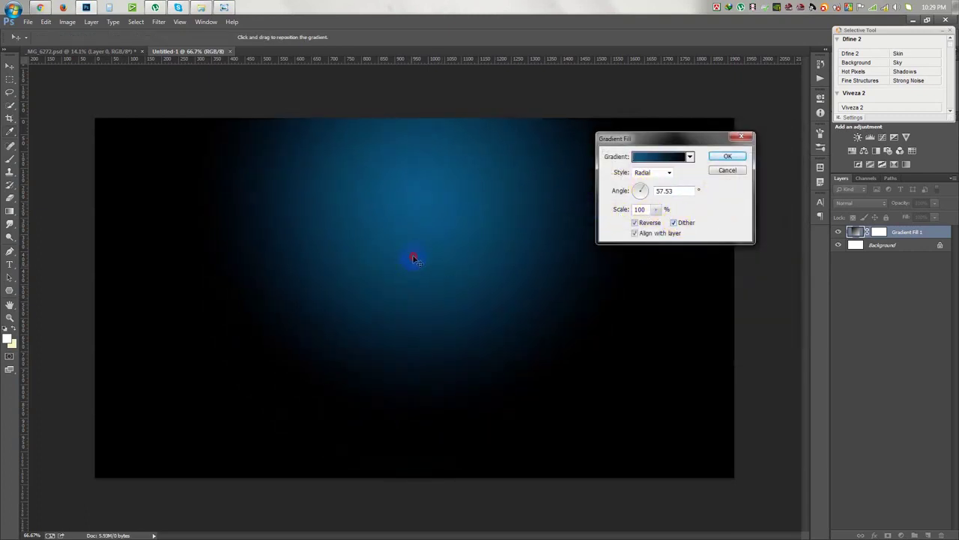
click(659, 157)
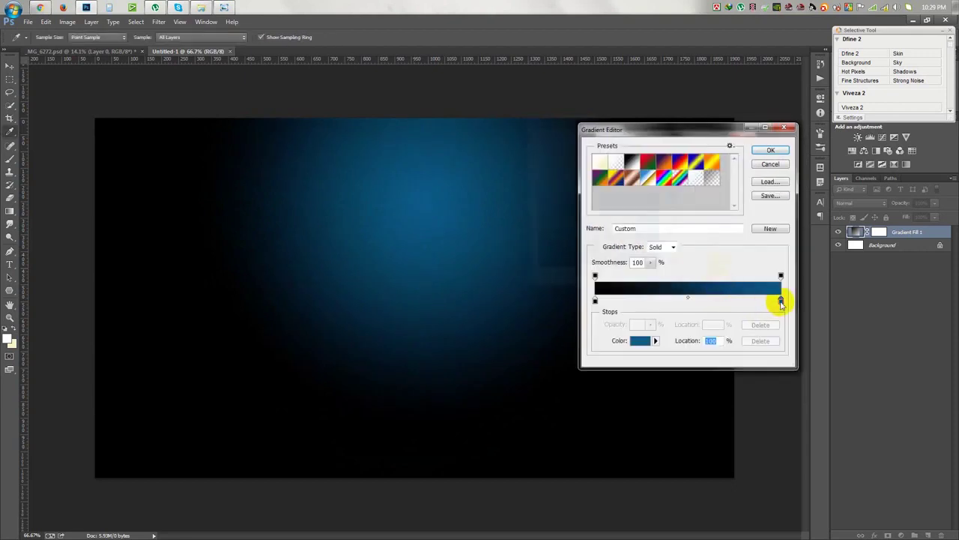
double_click(781, 302)
drag(660, 214, 662, 237)
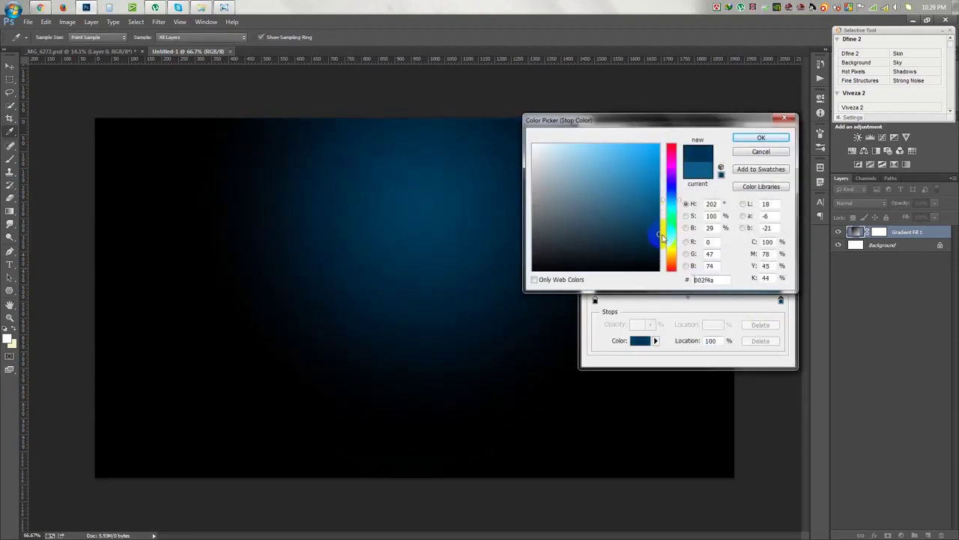
click(738, 140)
click(753, 148)
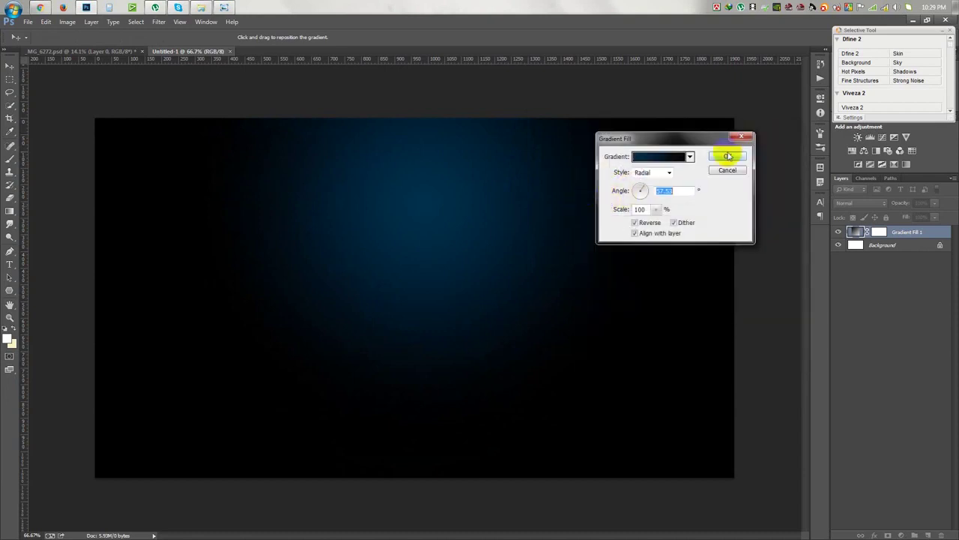
click(728, 156)
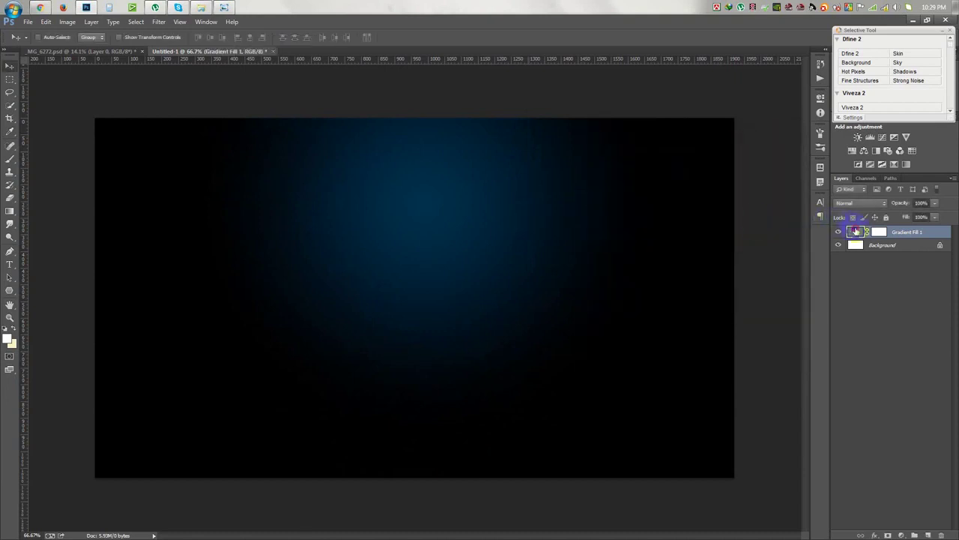
Step: Move the glow's centre further up, then go back to the cut-out photo
double_click(855, 231)
drag(418, 253, 421, 233)
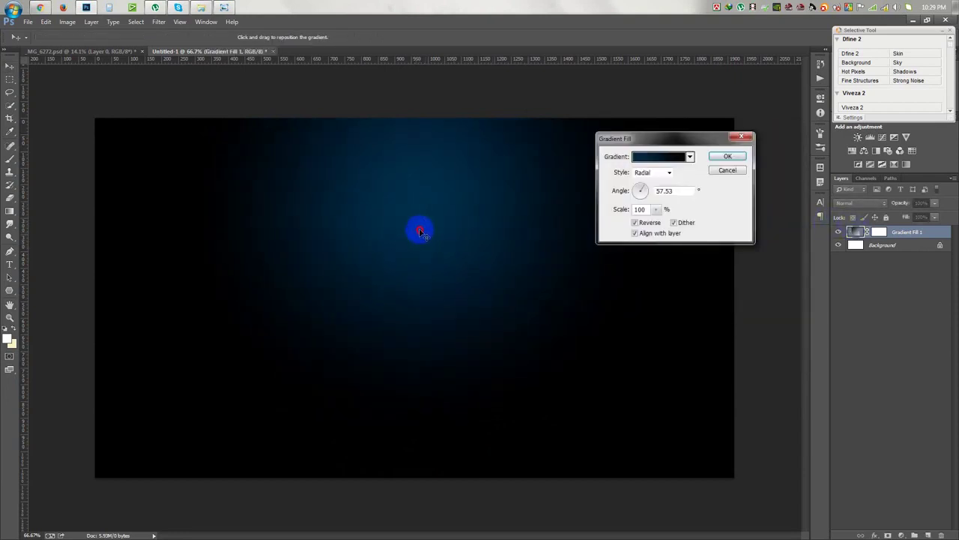
click(728, 156)
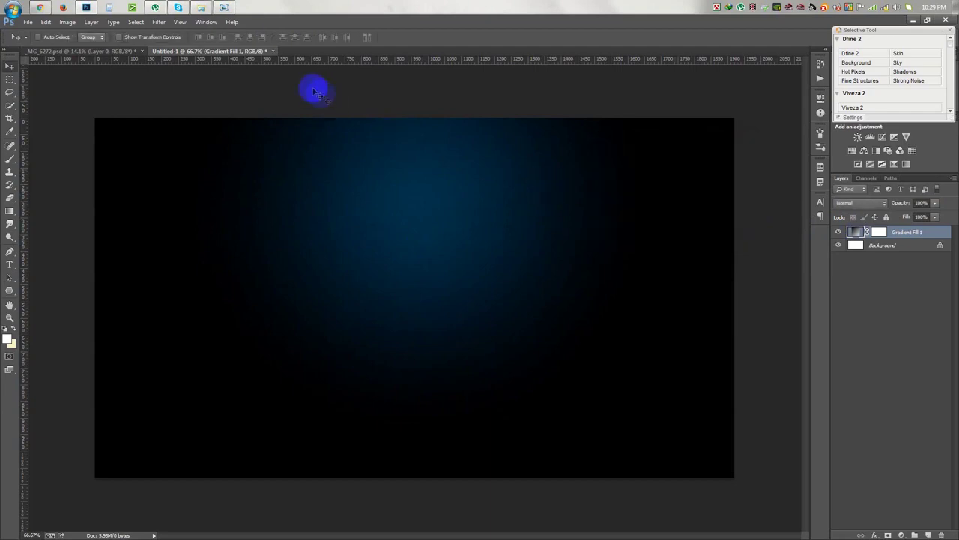
click(128, 53)
drag(319, 122, 456, 210)
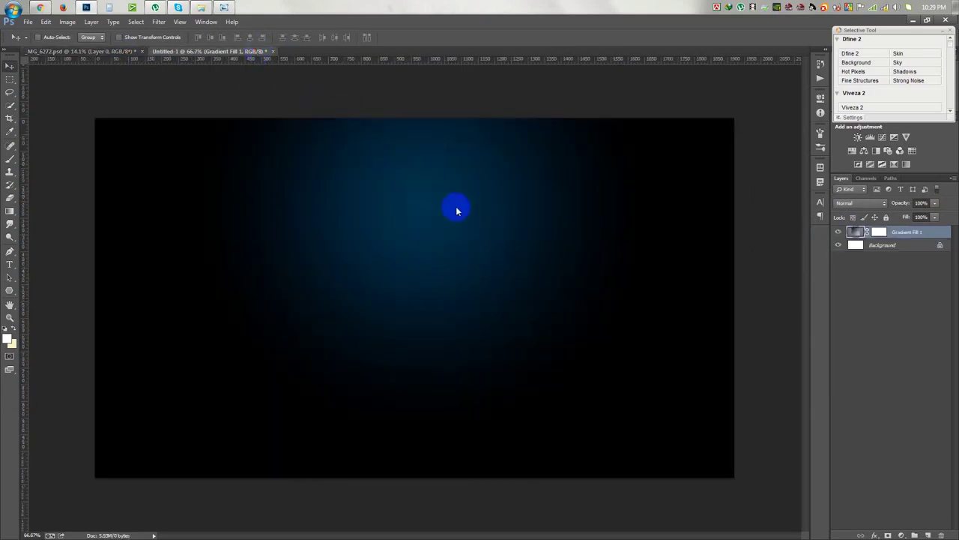
Step: Convert the man's layer to a Smart Object and drag it into the blue-glow document
click(120, 51)
right_click(909, 234)
click(828, 237)
mouse_move(491, 190)
mouse_down()
mouse_move(382, 198)
mouse_move(397, 213)
mouse_up()
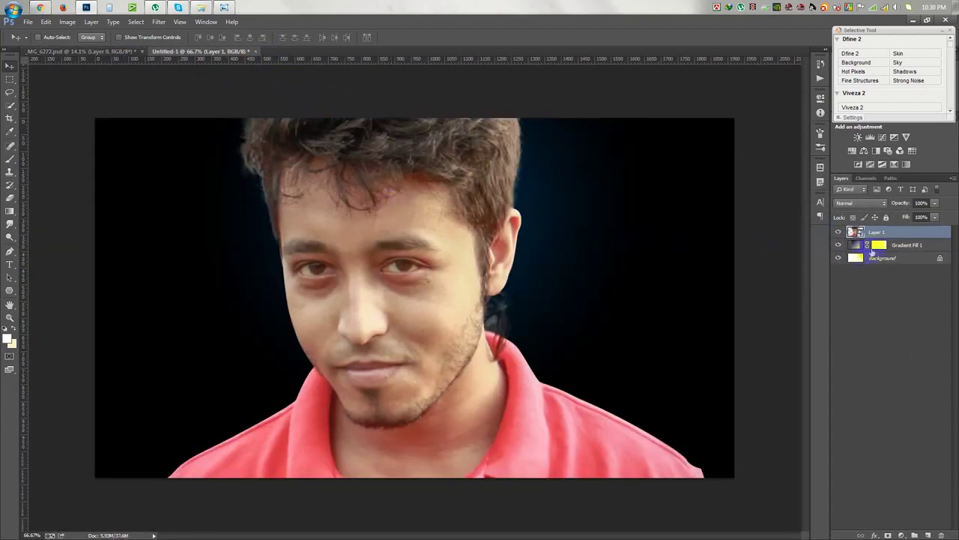
Step: Scale the man to about 24% and centre him on the bottom edge
key(ctrl+t)
click(160, 37)
text(40)
key(Tab)
drag(441, 502, 517, 146)
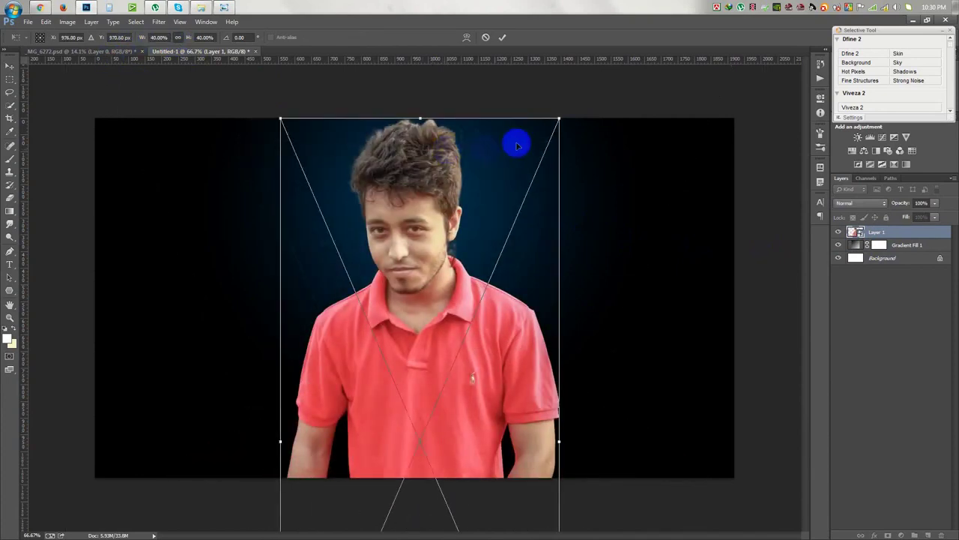
mouse_move(559, 118)
mouse_down()
mouse_move(449, 295)
mouse_move(436, 228)
mouse_up()
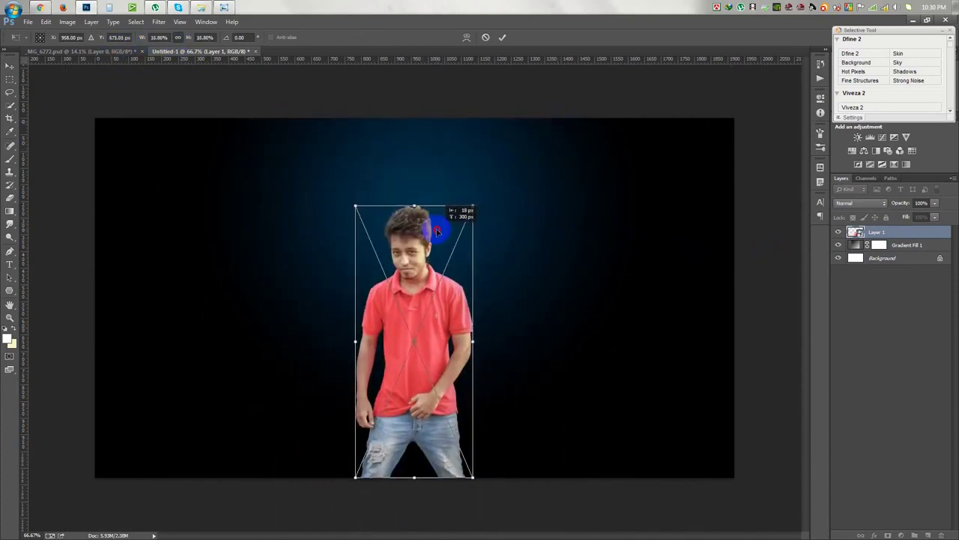
mouse_move(473, 203)
mouse_down()
mouse_move(535, 143)
mouse_move(469, 188)
mouse_move(476, 180)
mouse_up()
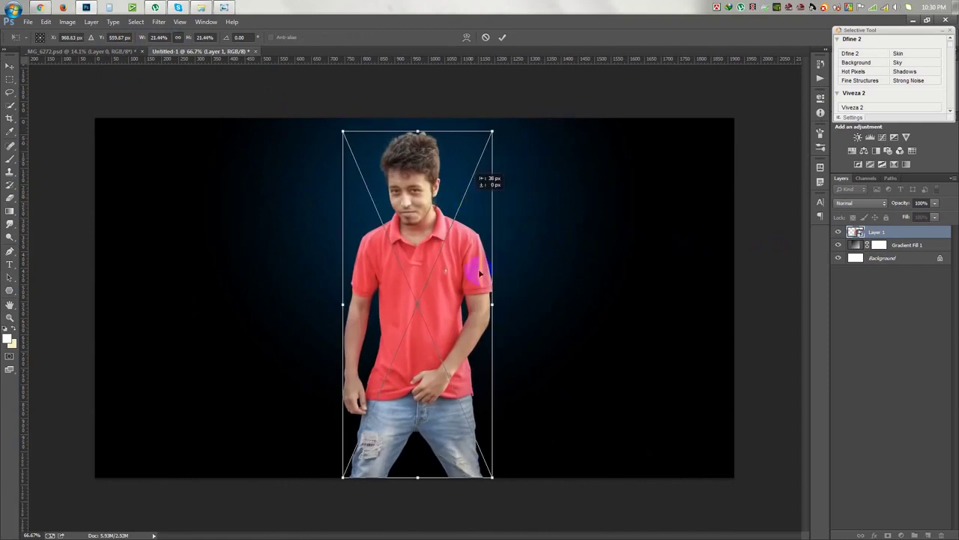
drag(491, 478, 510, 512)
drag(456, 455, 462, 448)
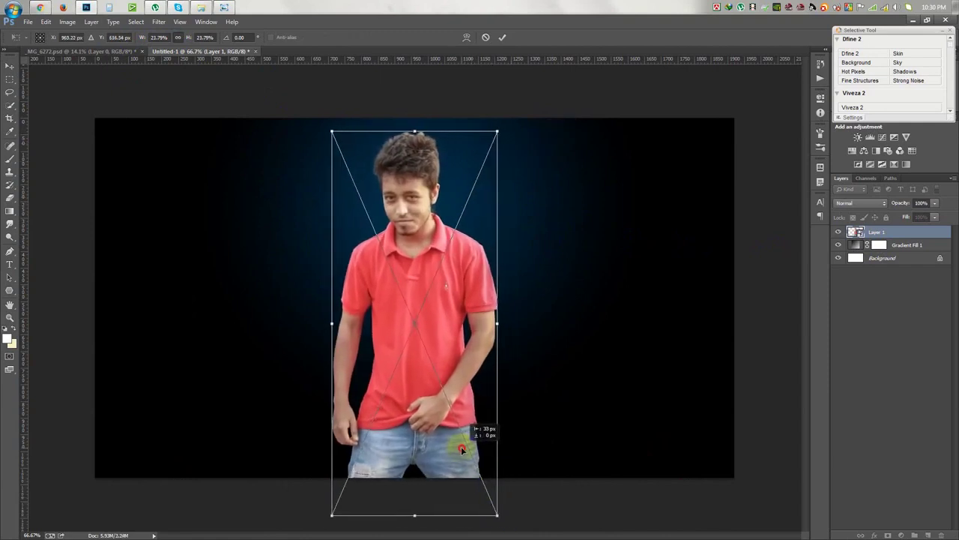
click(502, 37)
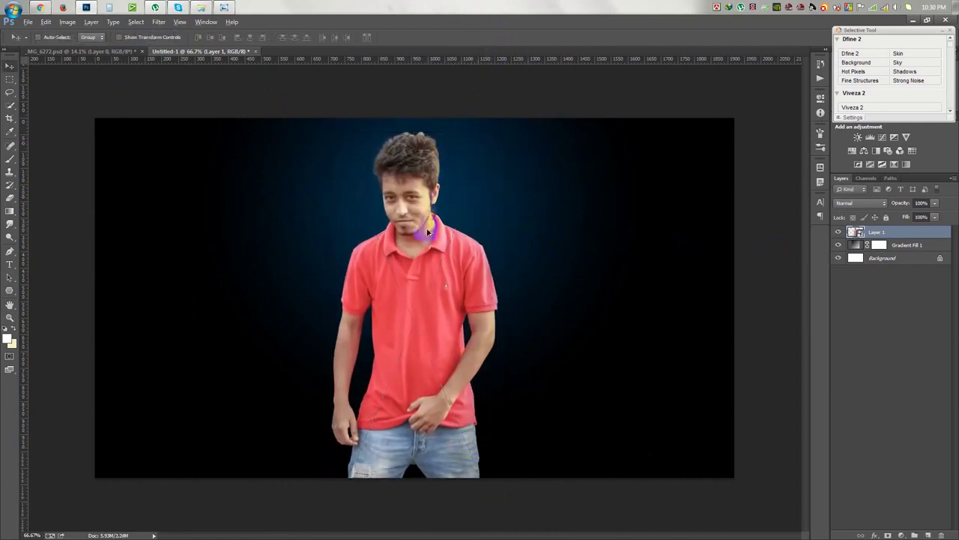
drag(459, 244, 455, 241)
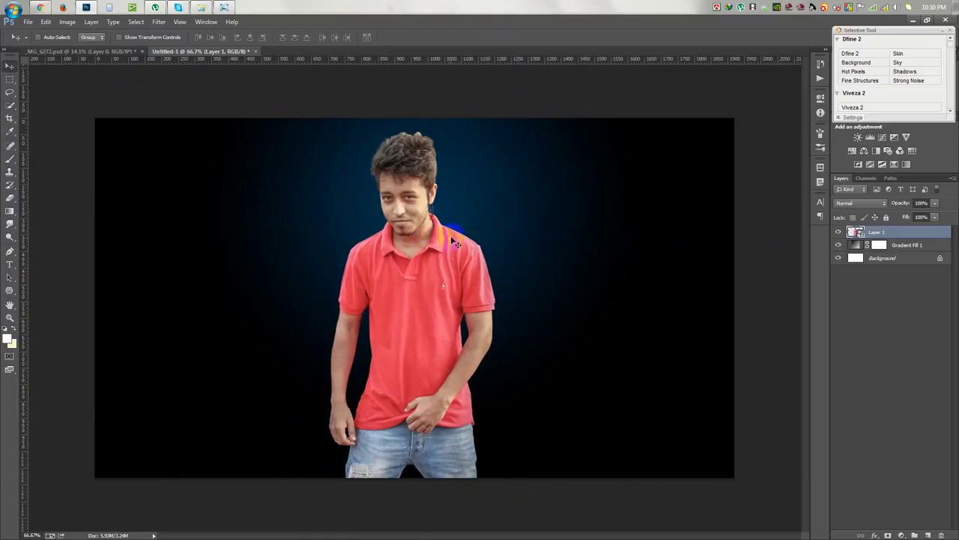
Step: Open the Camera Raw Filter on the man's smart object layer
right_click(881, 233)
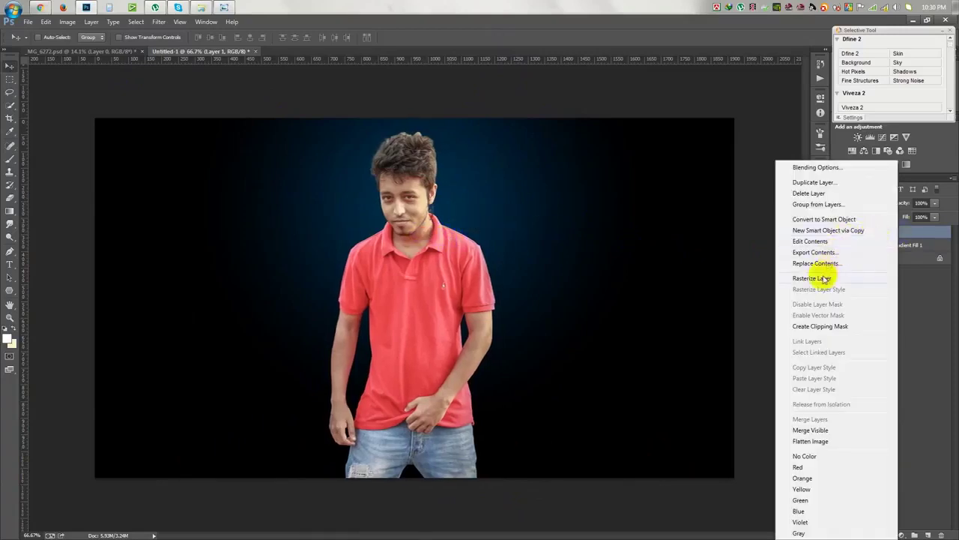
click(707, 231)
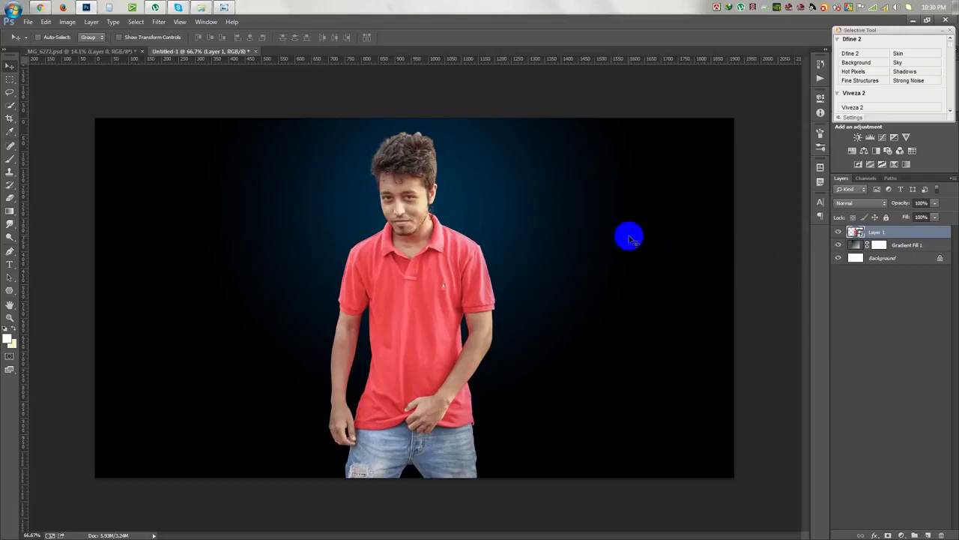
right_click(904, 233)
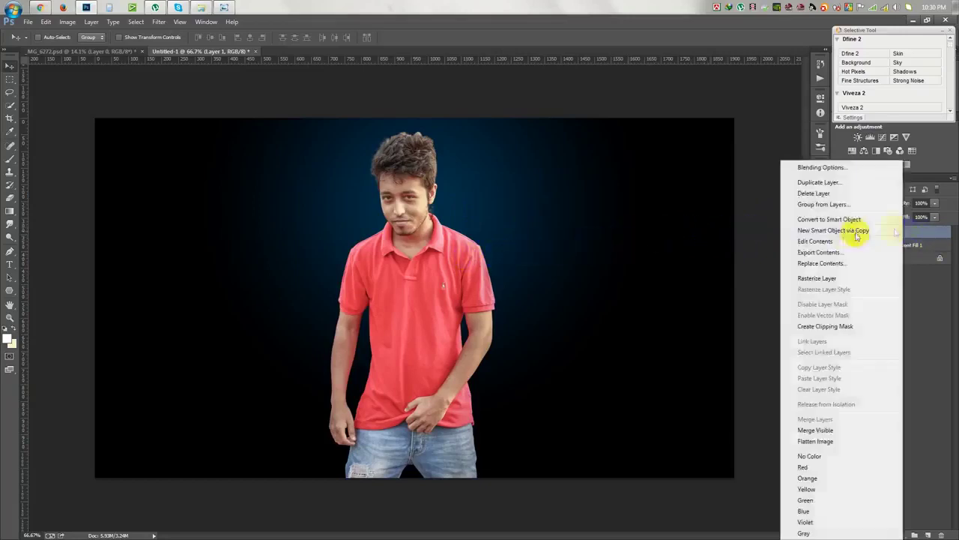
click(159, 22)
click(180, 81)
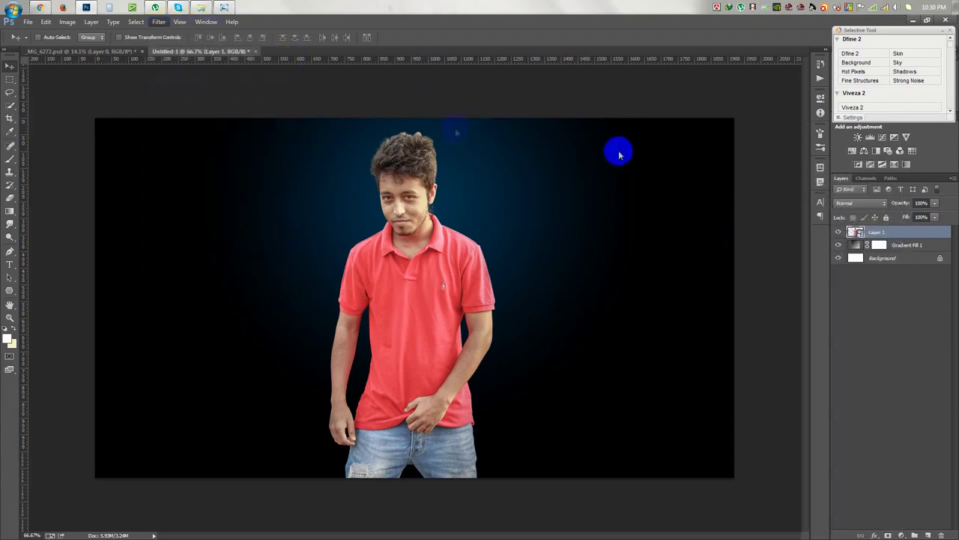
Step: Set Blacks -61, Highlights -90, Shadows -100, Contrast +3 and Vibrance -8
drag(718, 303, 684, 296)
drag(719, 257, 665, 257)
drag(721, 272, 641, 278)
drag(718, 242, 721, 243)
click(716, 346)
drag(714, 347, 713, 346)
click(763, 494)
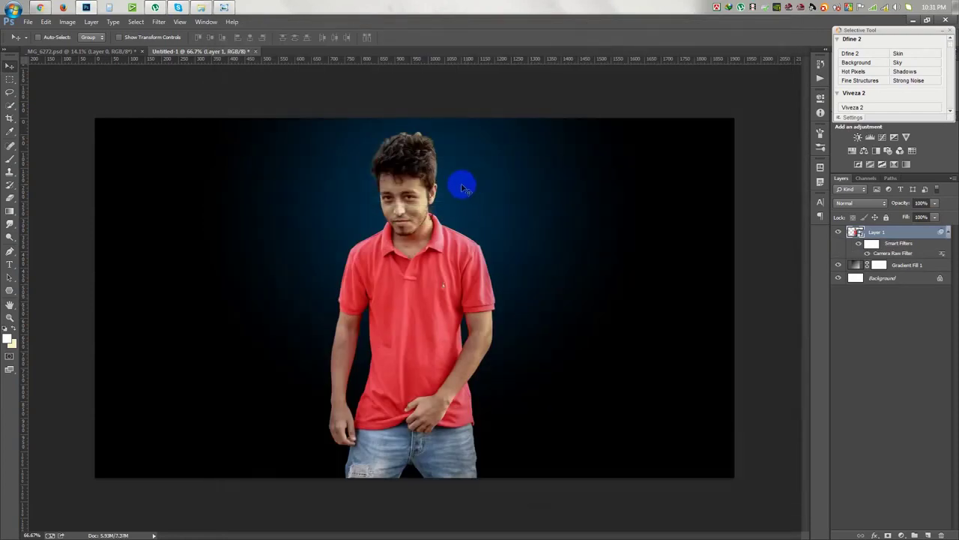
Step: On a new layer above the gradient, paint a soft white glow behind the man's head
click(941, 232)
click(935, 246)
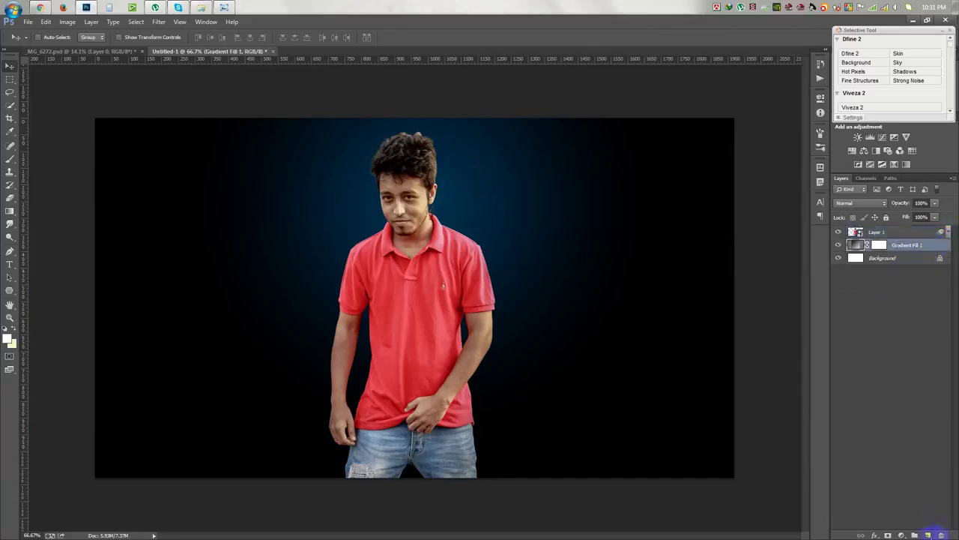
click(927, 535)
click(10, 158)
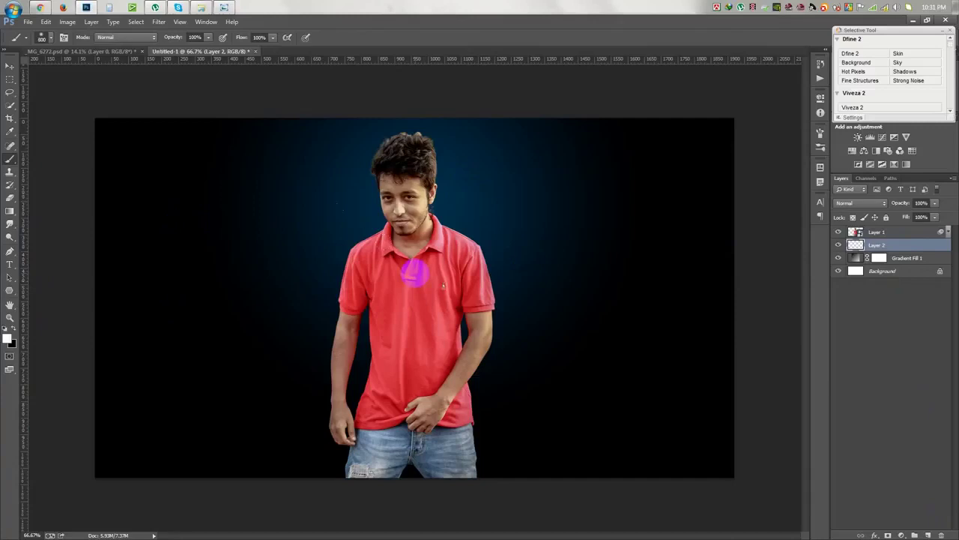
click(413, 268)
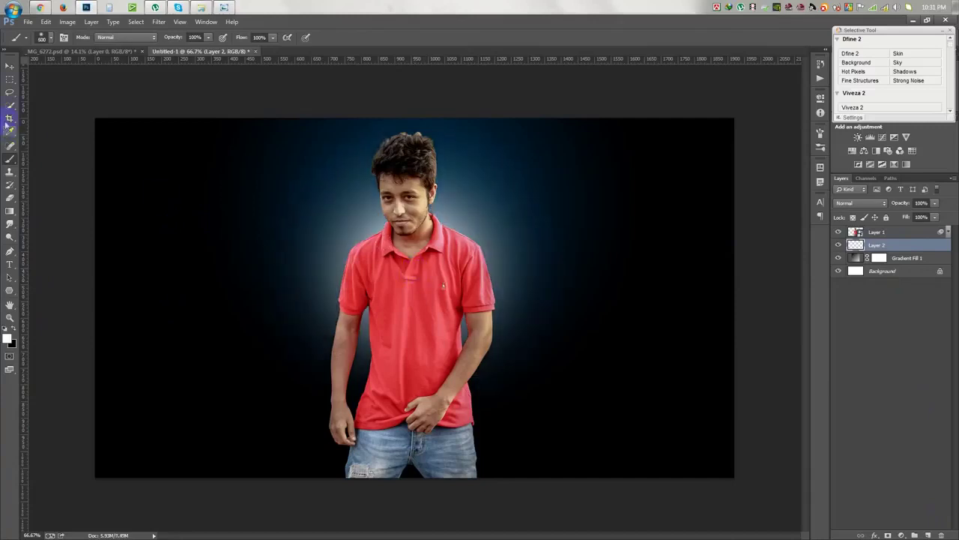
click(12, 67)
drag(422, 268, 418, 253)
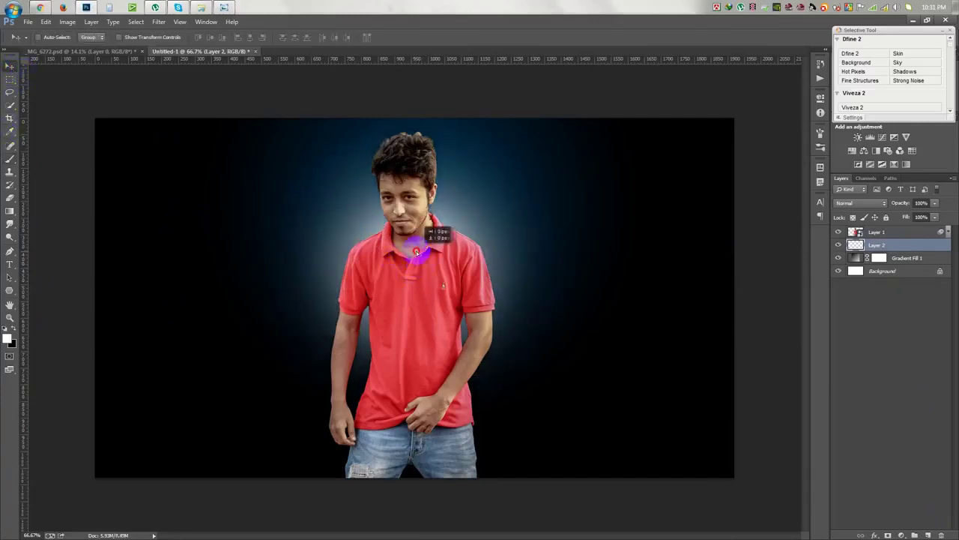
Step: Set the glow layer to Overlay and enlarge it to spread wider
click(862, 203)
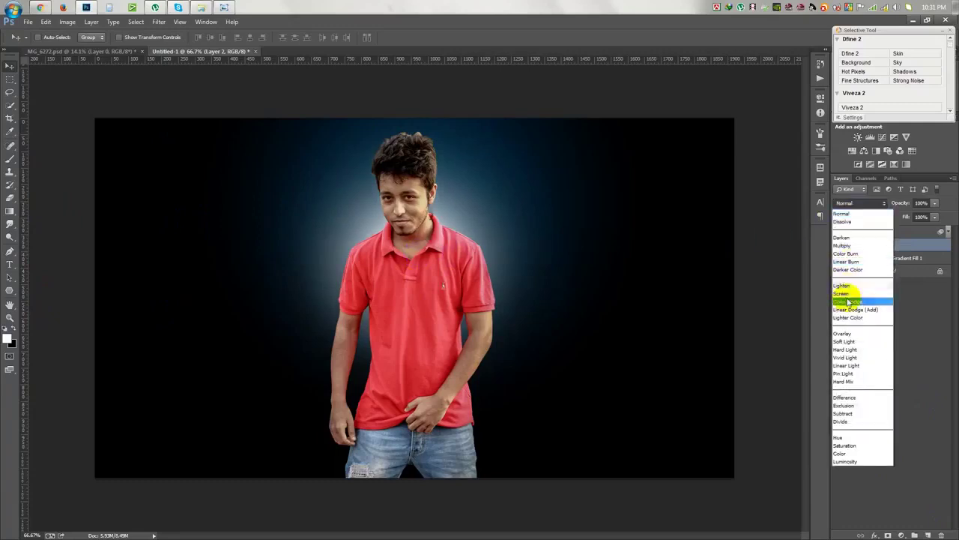
click(854, 335)
click(838, 245)
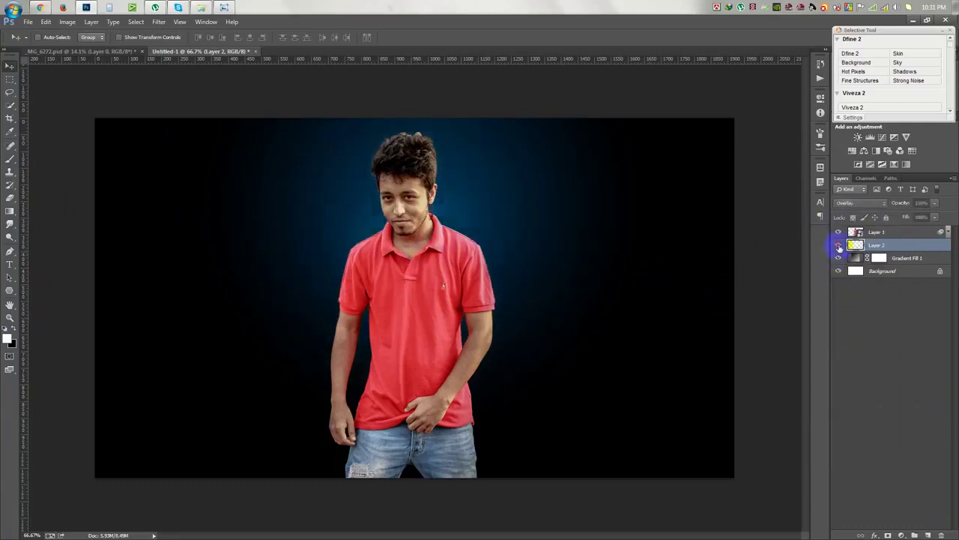
key(ctrl+t)
drag(574, 112, 682, 99)
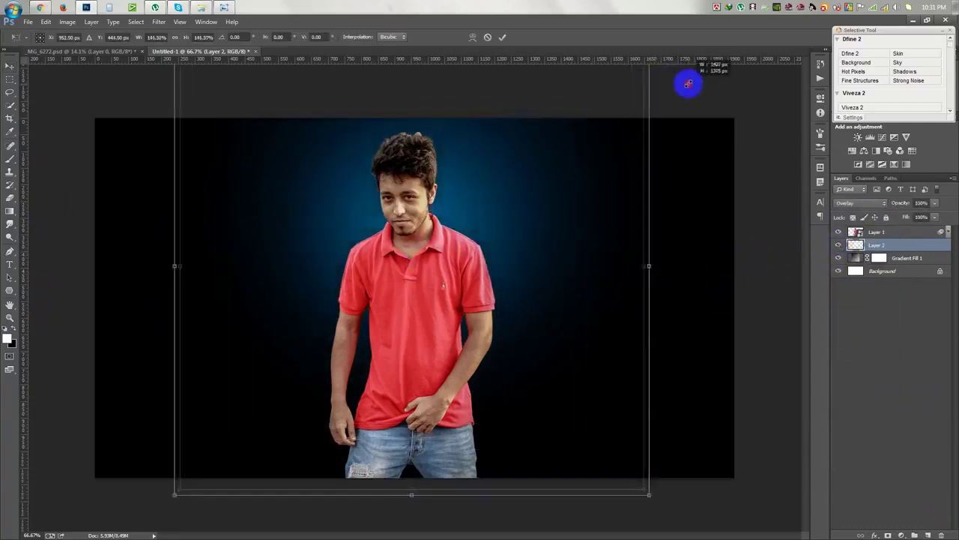
key(Return)
Step: Duplicate the glow layer and shrink the copy tightly around the man
key(ctrl+j)
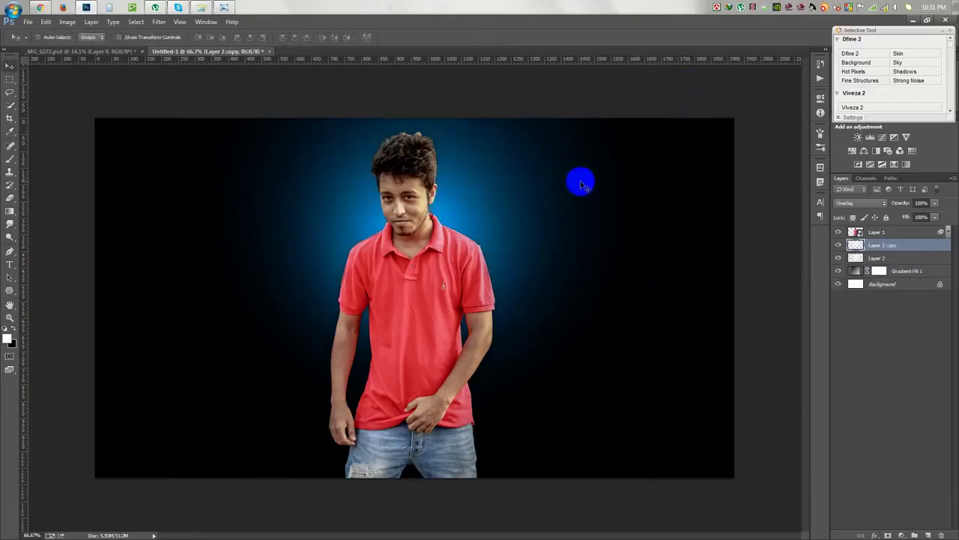
key(ctrl+t)
drag(649, 494, 570, 377)
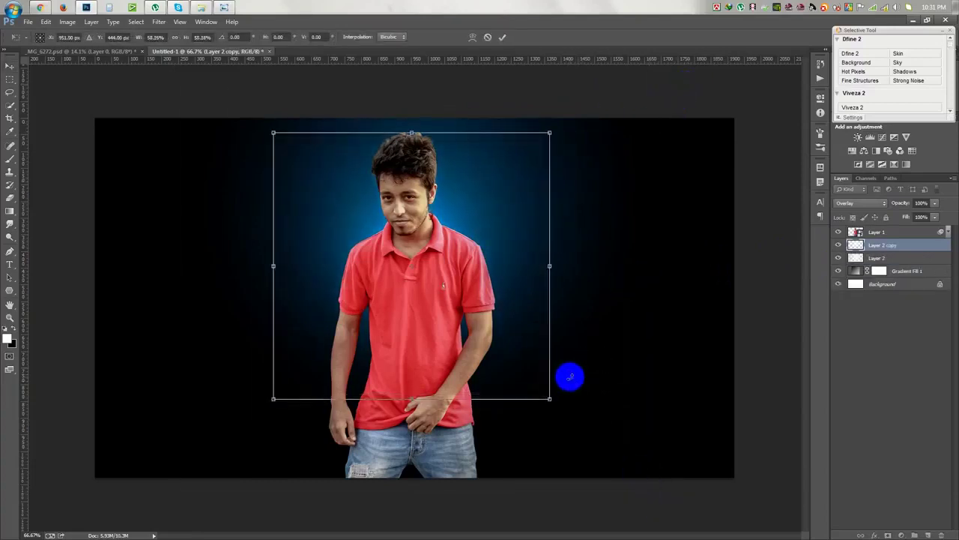
key(Return)
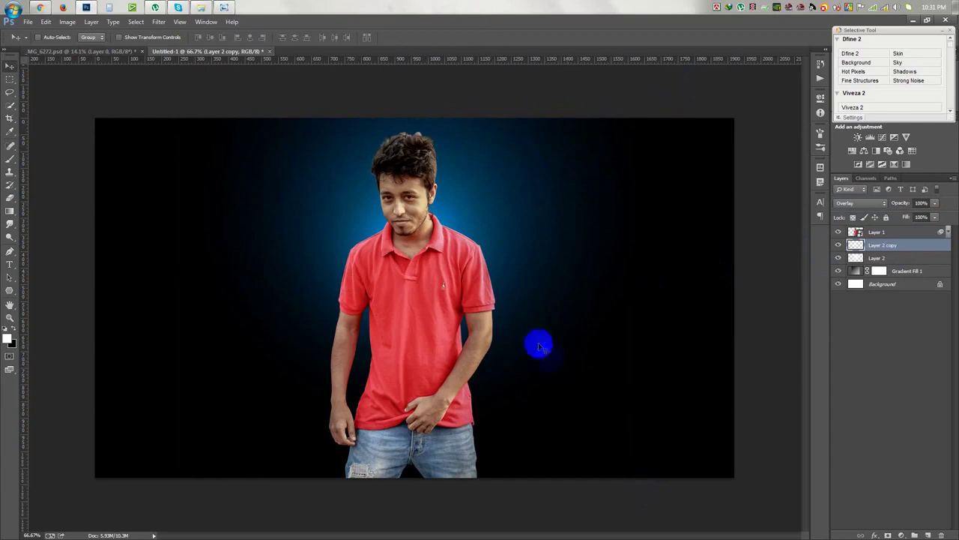
Step: Add a new empty layer above the man's Layer 1
scroll(453, 259, up, 3)
scroll(443, 237, up, 3)
scroll(443, 237, up, 5)
scroll(442, 236, up, 1)
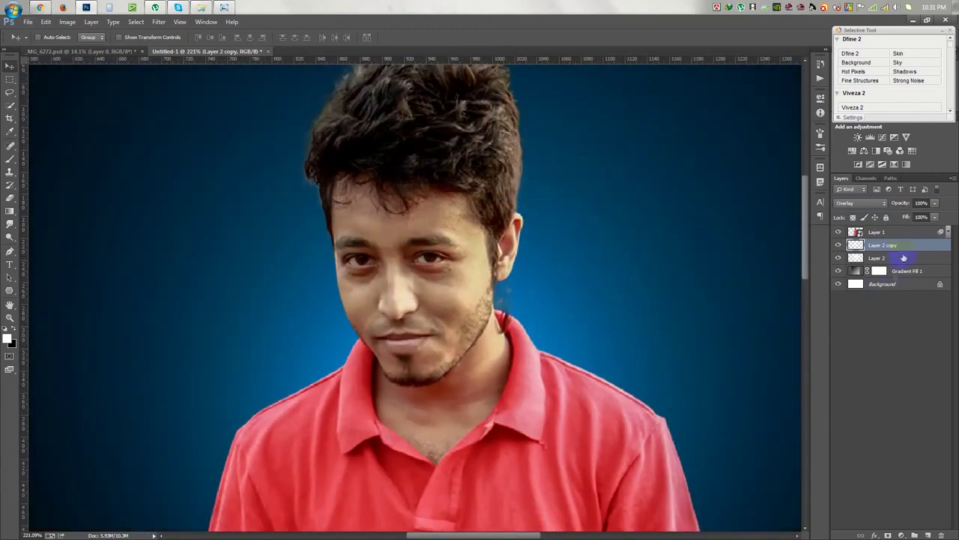
click(899, 234)
click(929, 535)
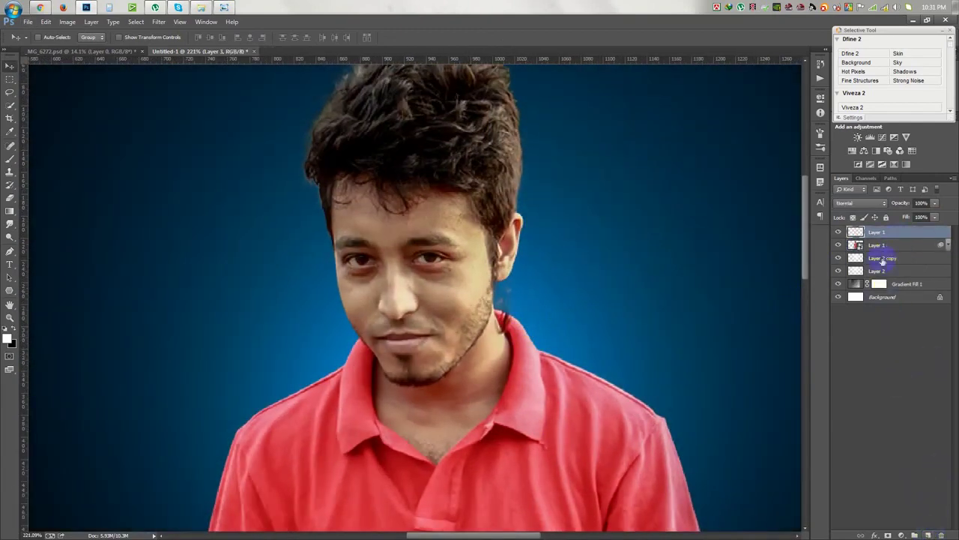
Step: Spot-heal blemishes under the man's eyes and on his cheeks on Layer 3
scroll(459, 271, up, 3)
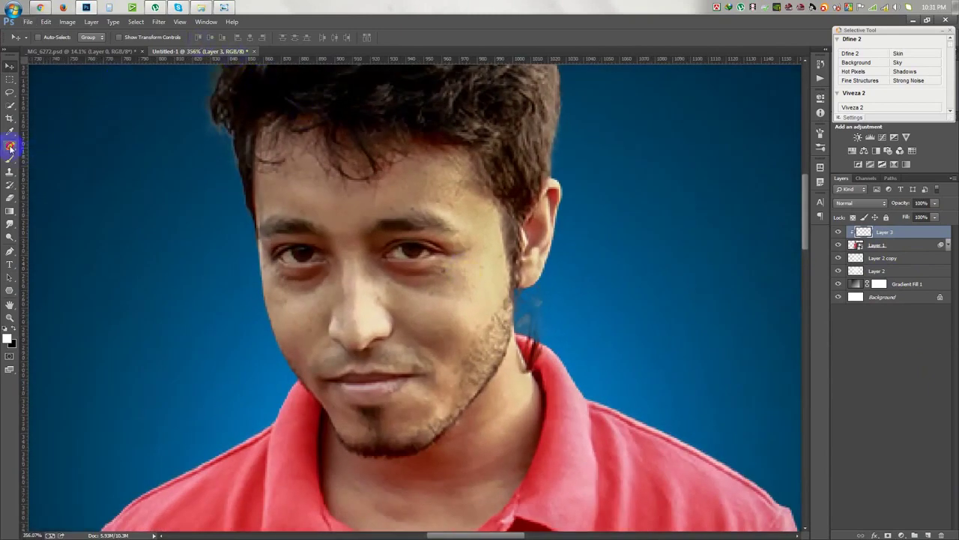
right_click(10, 149)
click(53, 141)
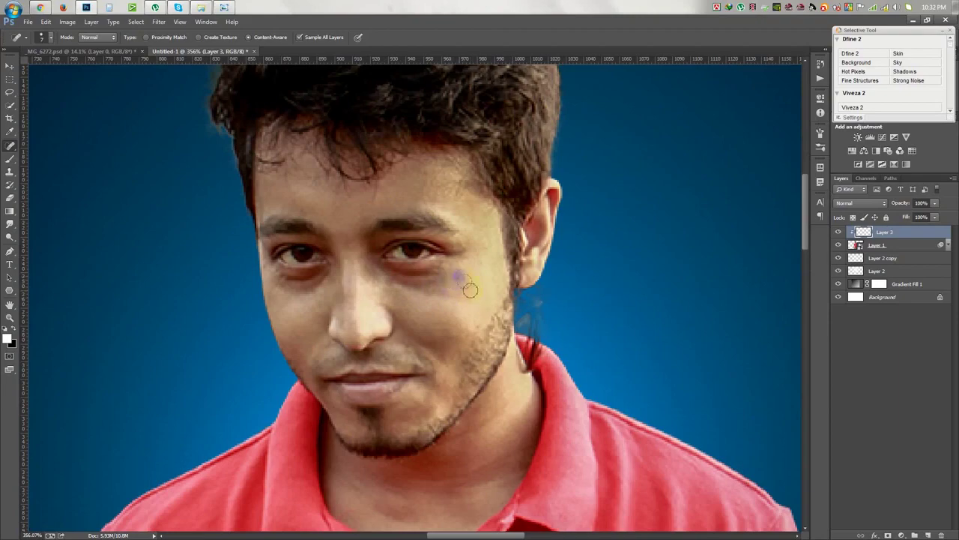
scroll(457, 362, down, 2)
scroll(457, 359, down, 3)
scroll(455, 352, down, 3)
scroll(454, 345, down, 2)
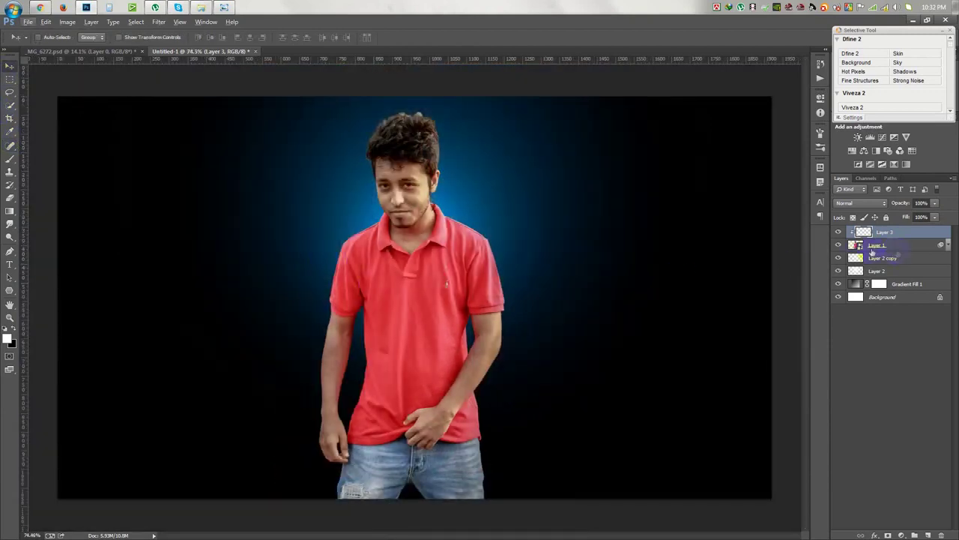
Step: Add a new BRUSH layer above the duplicate glow layer
scroll(425, 252, up, 2)
click(888, 259)
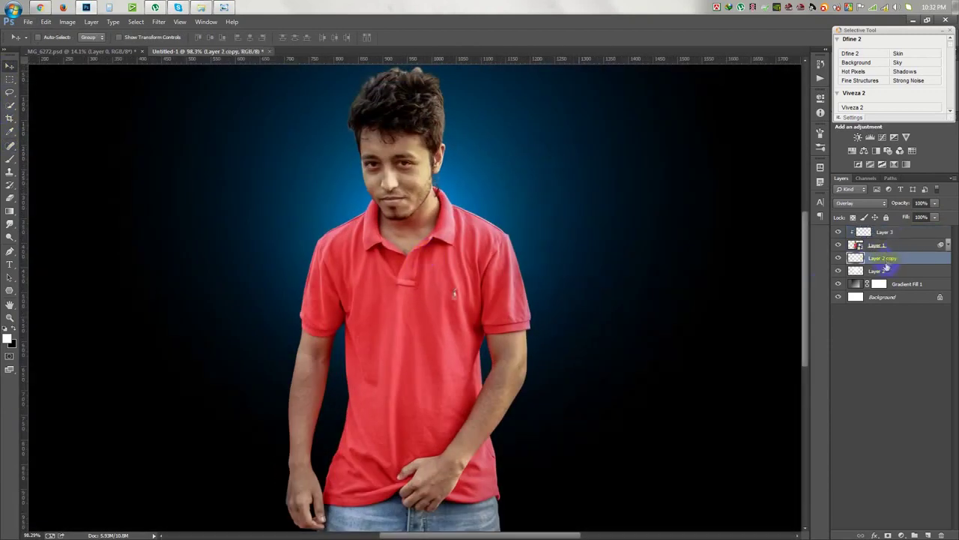
click(927, 534)
text(BRUSH)
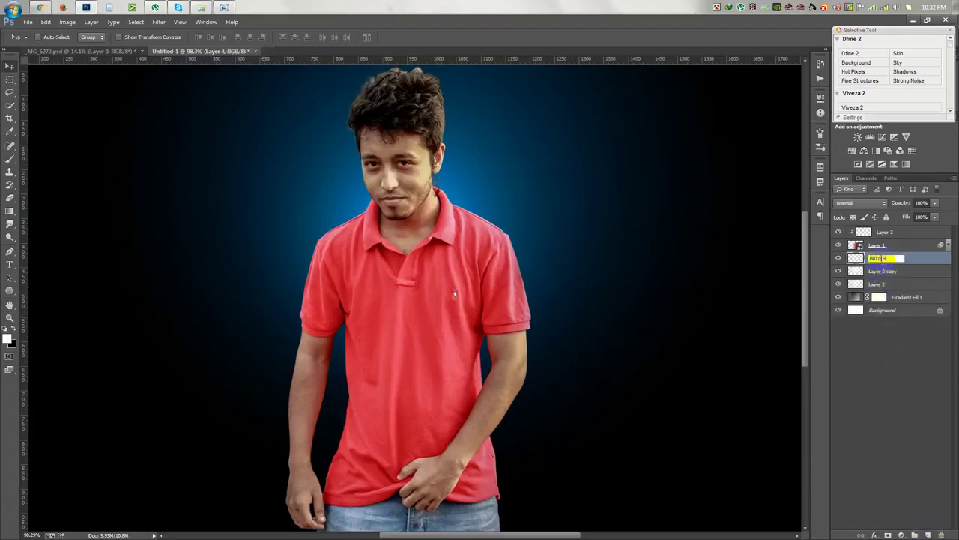
Step: Load the Smoke Brushes set and select the 1024 px brush 1069
click(13, 162)
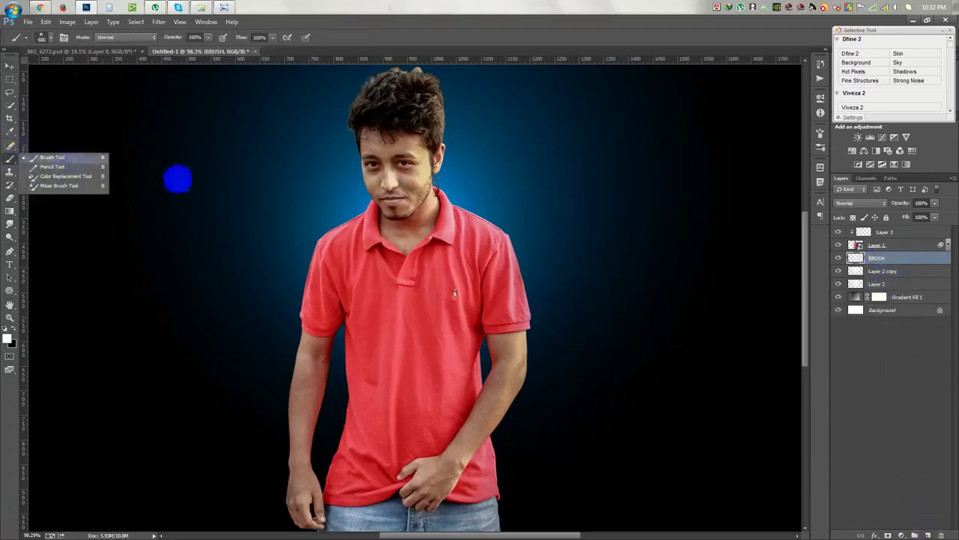
right_click(358, 239)
click(447, 275)
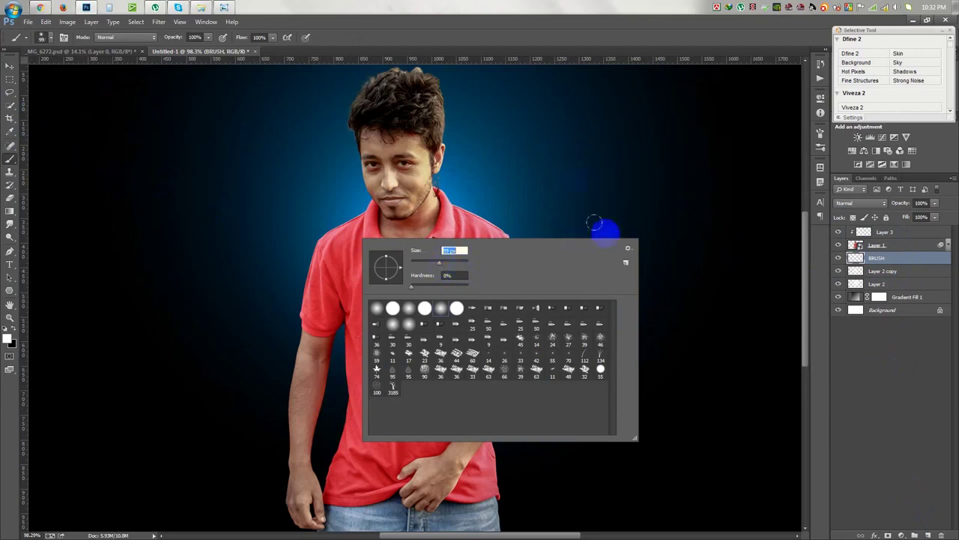
click(628, 248)
click(658, 360)
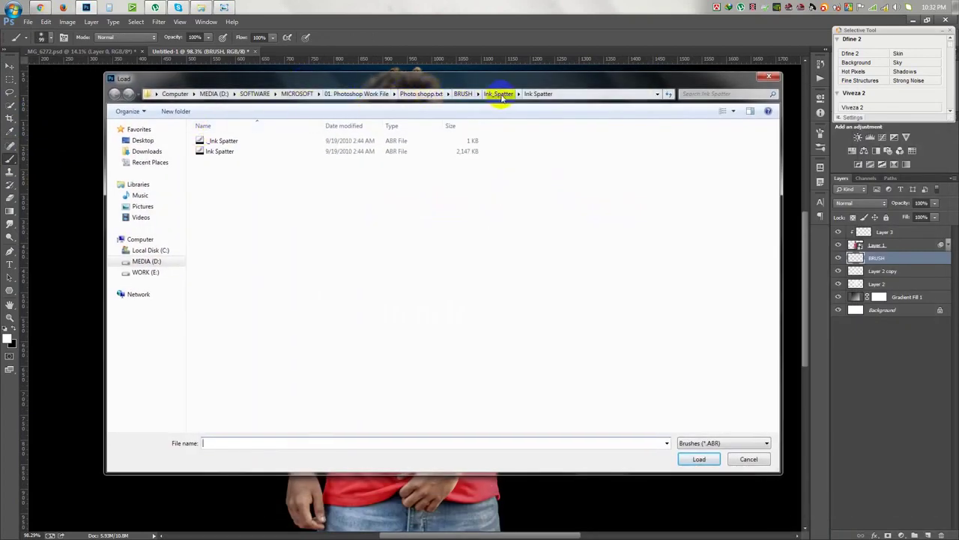
click(498, 93)
click(463, 94)
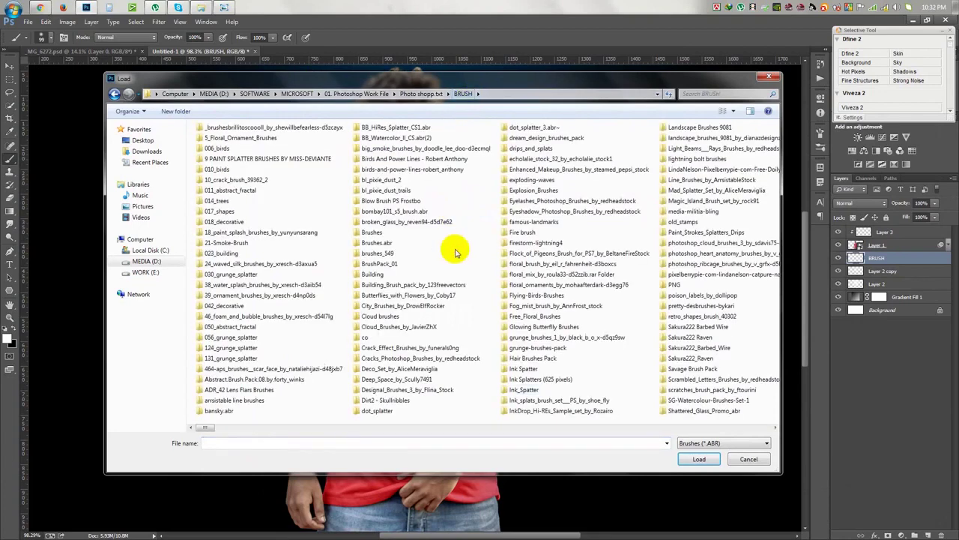
scroll(455, 251, down, 3)
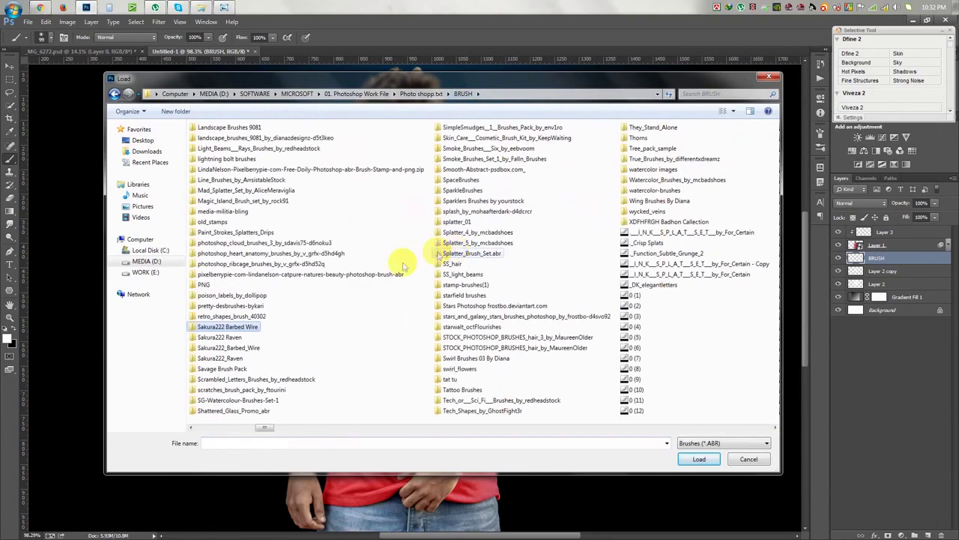
double_click(488, 148)
double_click(274, 142)
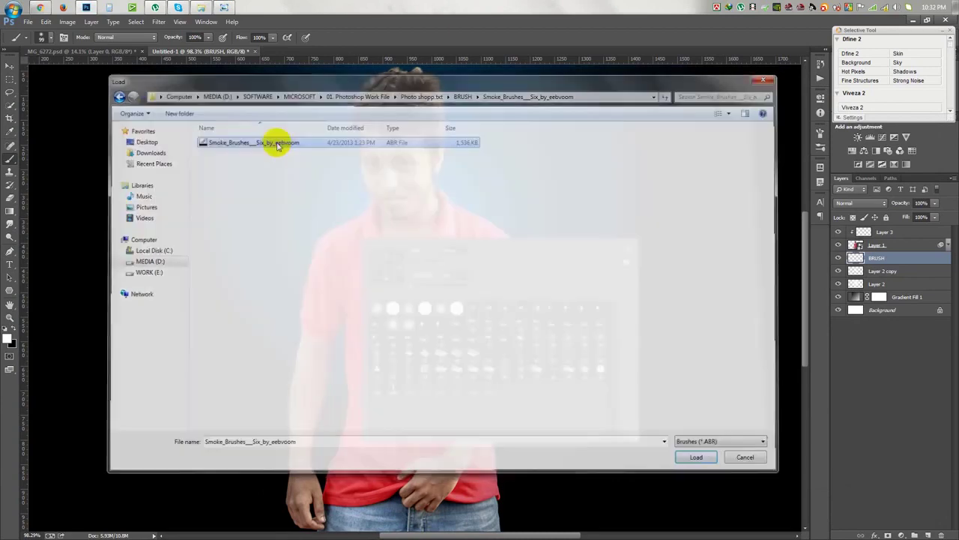
click(393, 391)
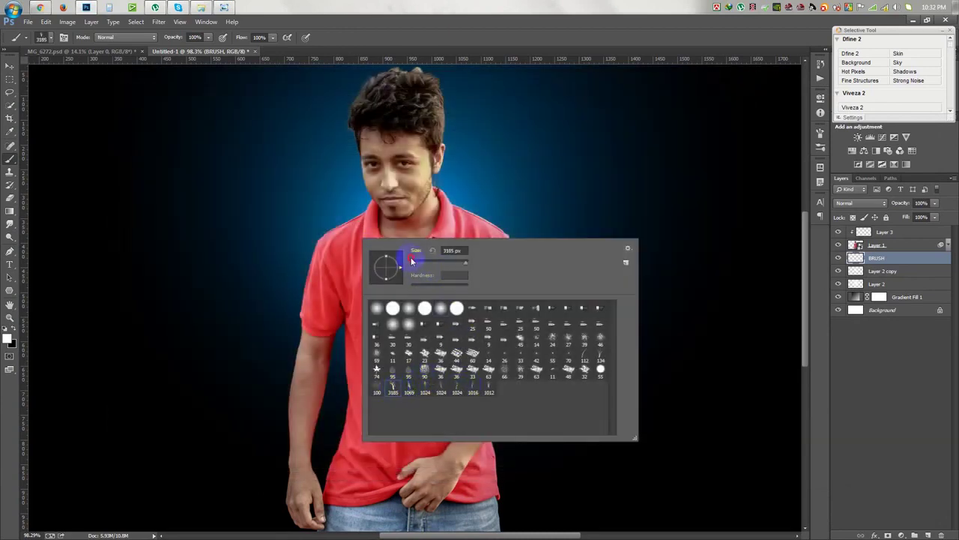
click(413, 392)
scroll(383, 181, up, 3)
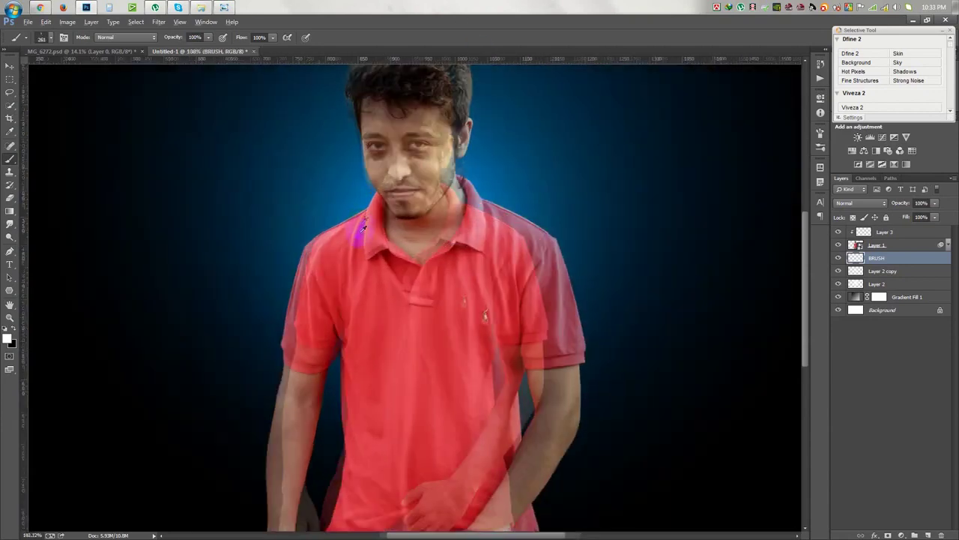
Step: Stamp a white smoke wisp beside the man's neck and rotate it
click(330, 201)
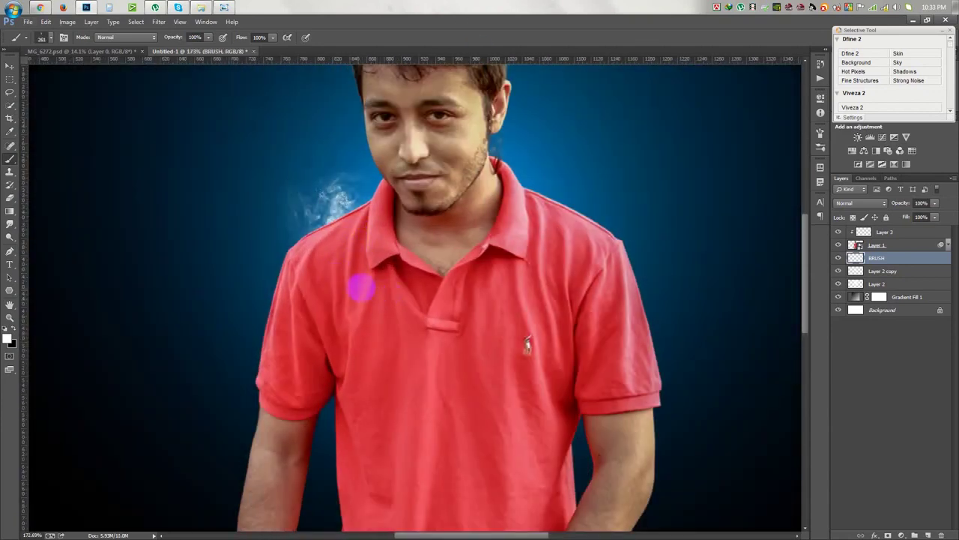
key(ctrl+t)
mouse_move(557, 345)
mouse_down()
mouse_move(366, 212)
mouse_move(414, 212)
mouse_up()
key(Return)
Step: Place rotated smoke copies onto the right shoulder and down the sleeve
key(v)
mouse_move(481, 272)
mouse_down()
mouse_move(428, 172)
mouse_move(407, 165)
mouse_move(530, 274)
mouse_move(536, 254)
mouse_up()
key(ctrl+t)
drag(668, 434, 492, 252)
drag(518, 207, 565, 274)
drag(724, 325, 713, 268)
mouse_move(617, 275)
mouse_down()
mouse_move(612, 280)
mouse_move(565, 241)
mouse_up()
key(Return)
mouse_move(609, 292)
mouse_down()
mouse_move(652, 330)
mouse_move(673, 391)
mouse_up()
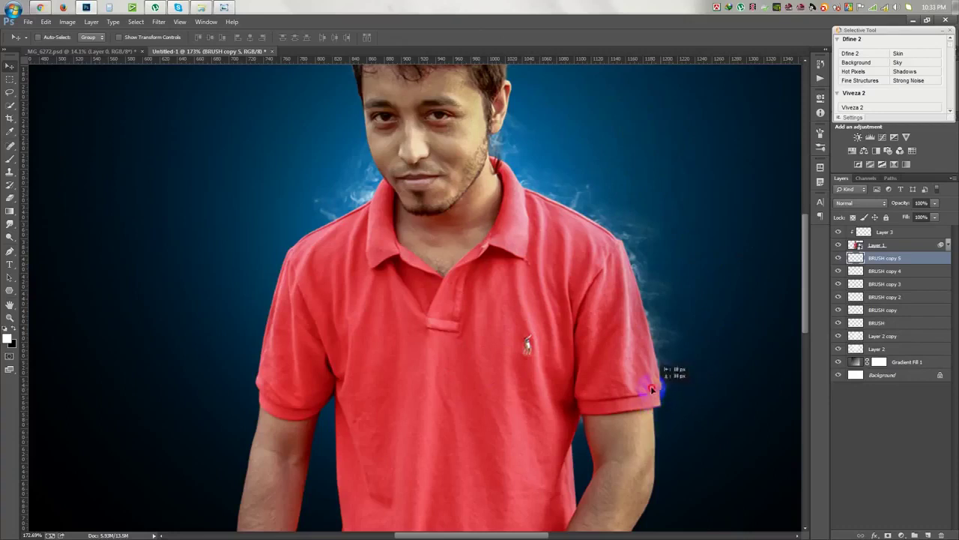
Step: Place a smoke copy beside the face, rotate it about 116°, and warp it along the left shoulder
drag(503, 325, 333, 229)
key(ctrl+t)
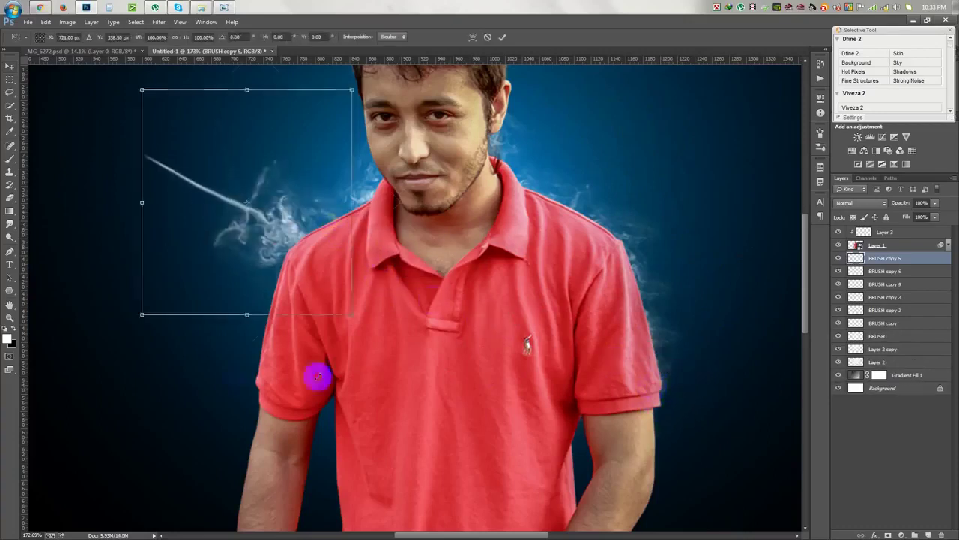
drag(317, 375, 103, 295)
drag(307, 310, 321, 302)
right_click(321, 302)
click(361, 367)
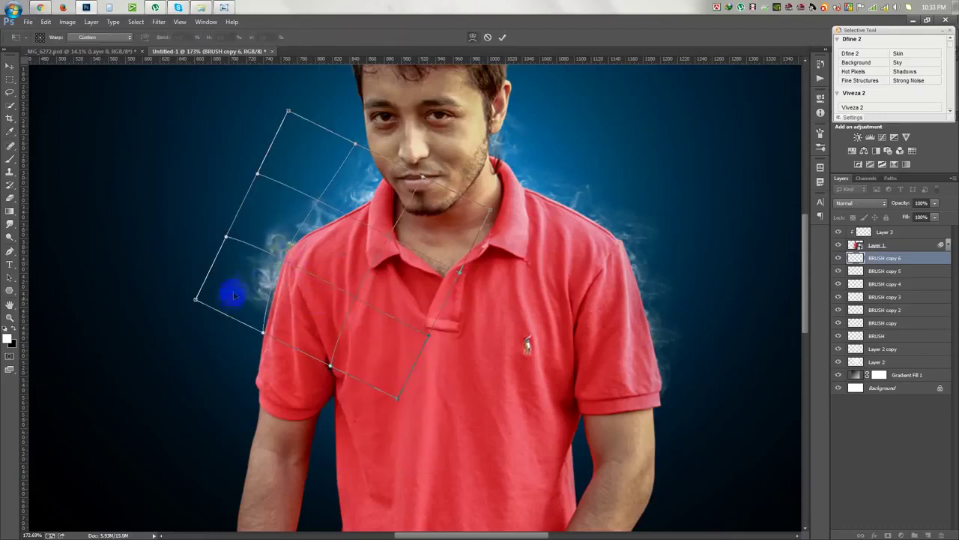
drag(247, 289, 266, 259)
key(Return)
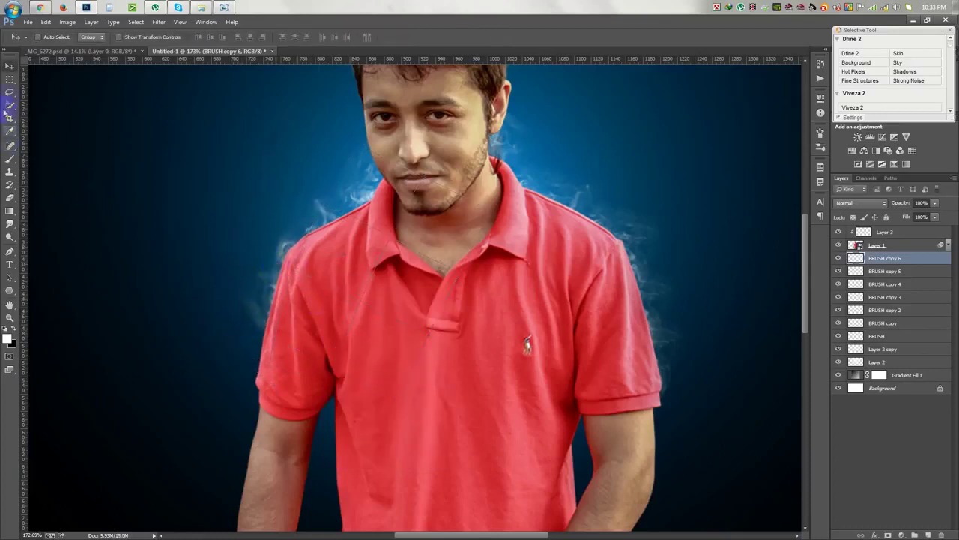
Step: Duplicate the smoke down-left and rotate the copy to about -30°
drag(281, 274, 285, 347)
key(ctrl+t)
mouse_move(475, 381)
mouse_down()
mouse_move(309, 369)
mouse_move(306, 360)
mouse_up()
drag(490, 368, 497, 321)
drag(327, 363, 340, 355)
key(Return)
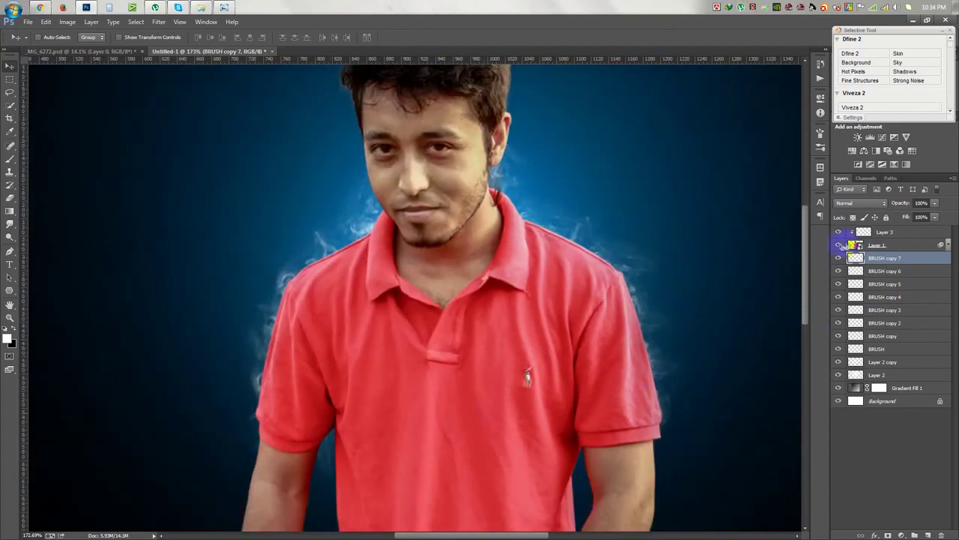
Step: Check the smoke with the man hidden, then add another smoke copy up by the neck
click(838, 245)
click(839, 245)
key(ctrl+j)
mouse_move(255, 463)
mouse_down()
mouse_move(381, 241)
mouse_move(405, 157)
mouse_move(386, 161)
mouse_move(460, 198)
mouse_move(488, 197)
mouse_move(493, 225)
mouse_up()
Step: Copy the smoke layer again and erase the smoke streak above the head
key(ctrl+j)
click(10, 197)
drag(495, 126, 519, 81)
click(10, 66)
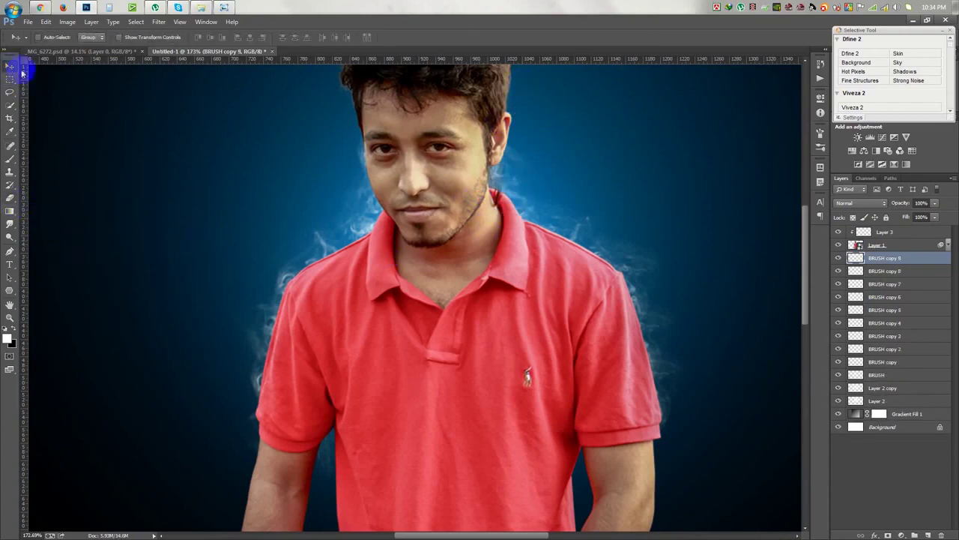
Step: Move the smoke copy beside the man's left-hand arm
scroll(488, 304, down, 3)
scroll(492, 317, down, 2)
scroll(439, 313, up, 4)
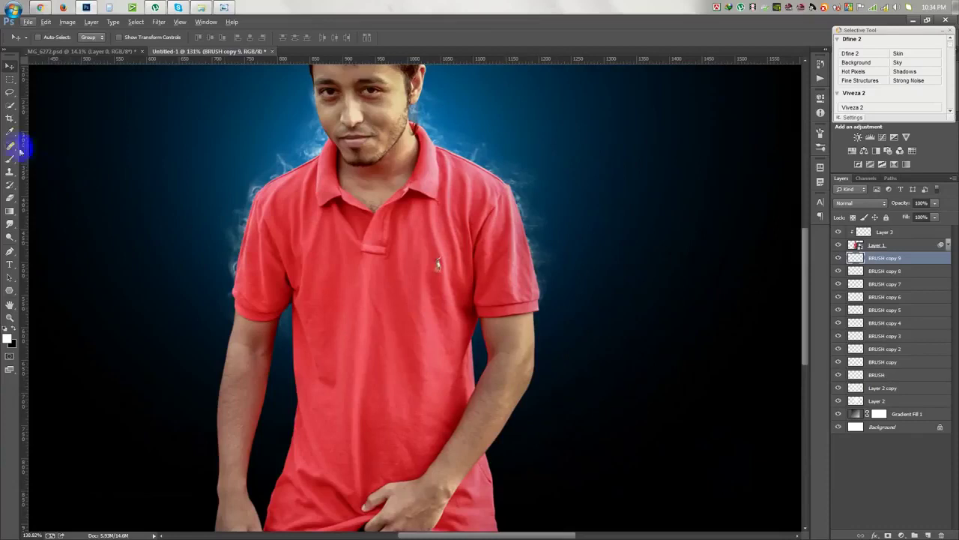
mouse_move(460, 201)
mouse_down()
mouse_move(353, 337)
mouse_move(348, 407)
mouse_up()
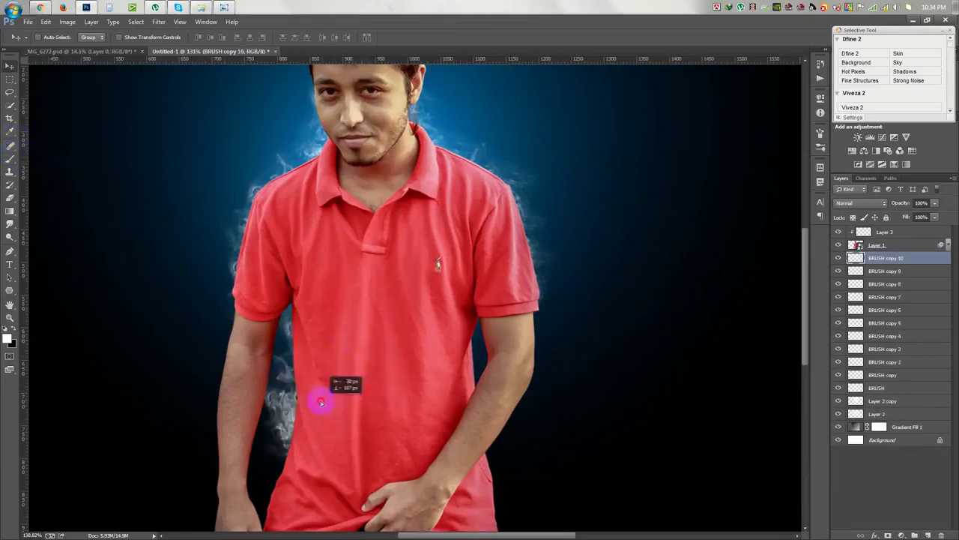
Step: Add a smoke copy rotated about 40° and position it down beside the arm
key(ctrl+j)
key(ctrl+t)
mouse_move(460, 385)
mouse_down()
mouse_move(360, 381)
mouse_move(364, 361)
mouse_up()
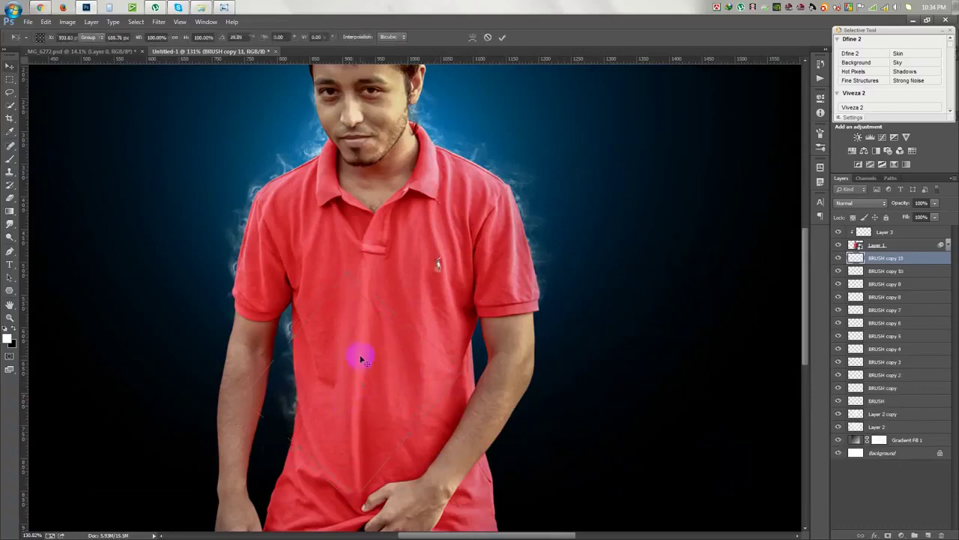
key(Return)
drag(338, 397, 326, 461)
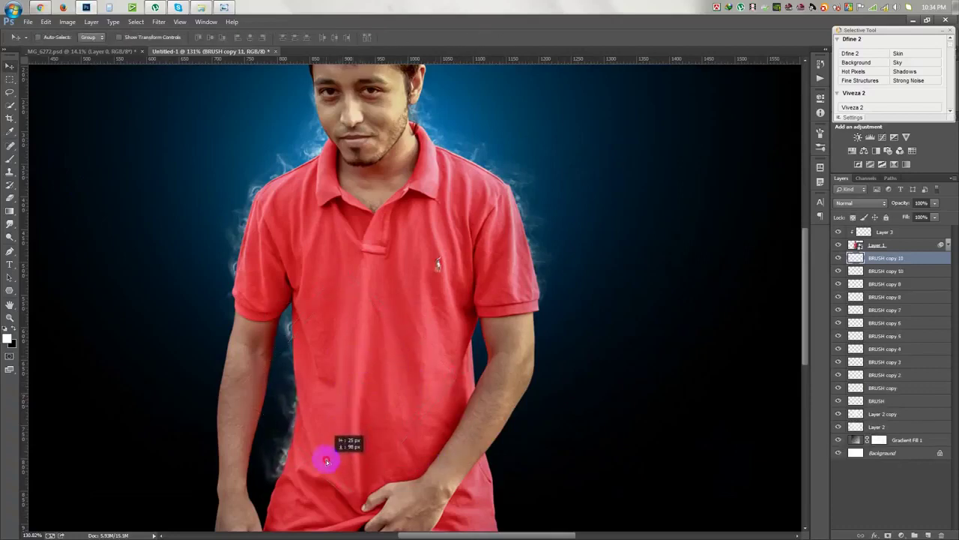
mouse_move(326, 460)
mouse_down()
mouse_move(317, 487)
mouse_move(338, 412)
mouse_move(398, 364)
mouse_up()
Step: Add a horizontally flipped smoke copy and move it into position
key(ctrl+j)
key(ctrl+j)
key(ctrl+j)
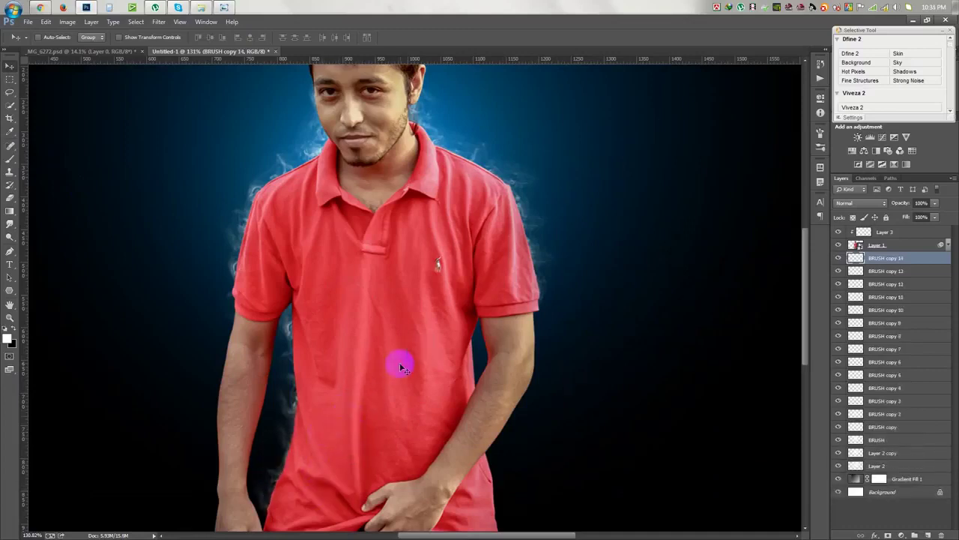
key(ctrl+t)
right_click(402, 367)
click(440, 517)
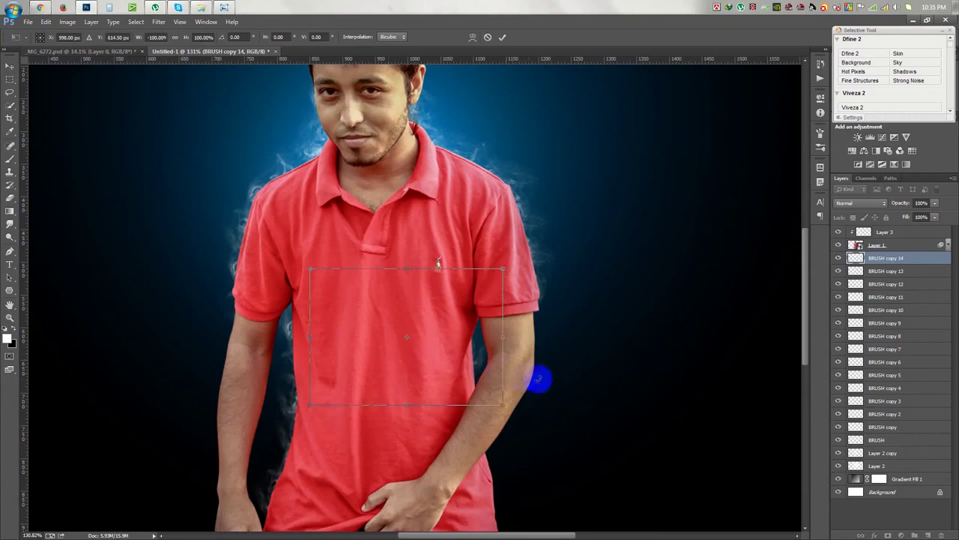
key(Return)
drag(480, 348, 548, 317)
Step: Duplicate the smoke once more and zoom out to view the whole image
key(ctrl+j)
key(ctrl+0)
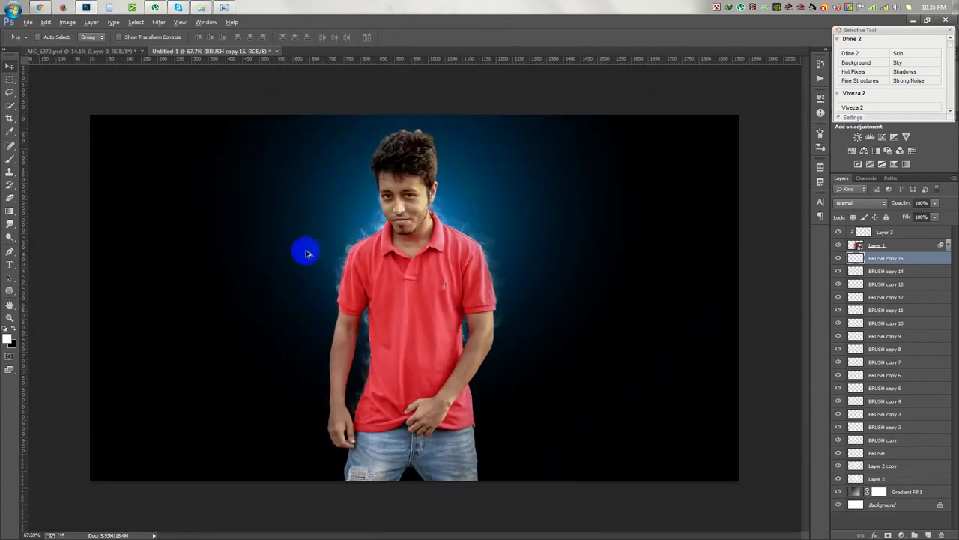
scroll(307, 253, up, 3)
scroll(572, 274, down, 1)
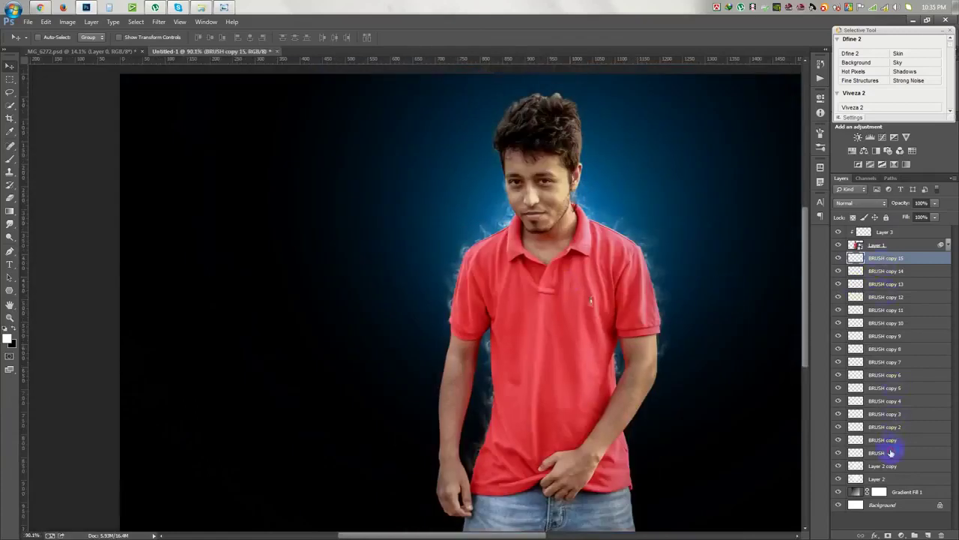
Step: Merge all the BRUSH smoke layers into BRUSH copy 16, placed beneath BRUSH copy 15
shift+click(890, 452)
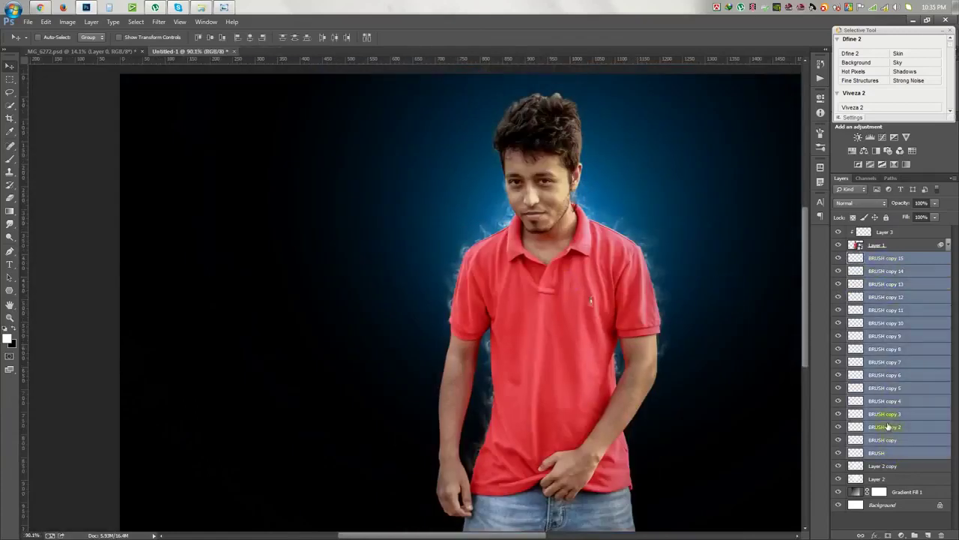
key(ctrl+e)
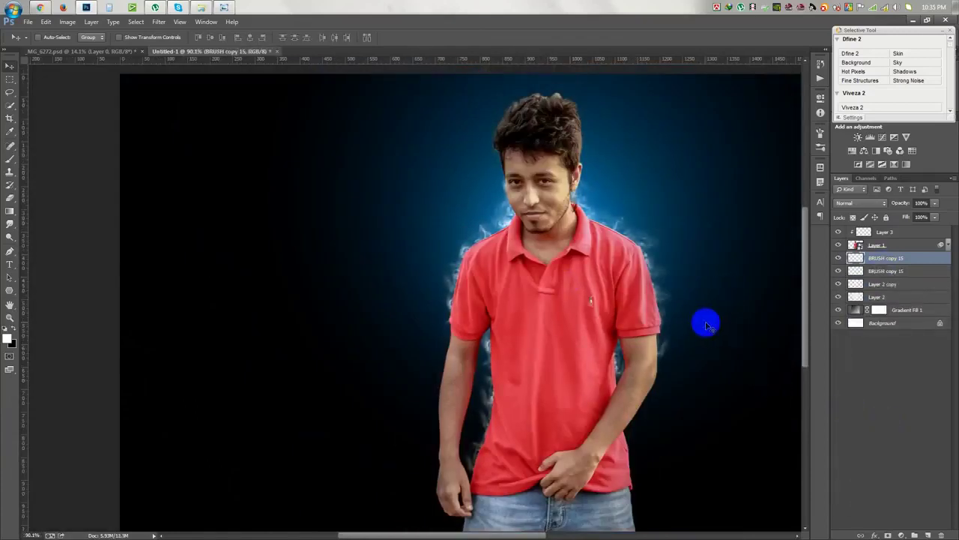
drag(885, 262, 881, 286)
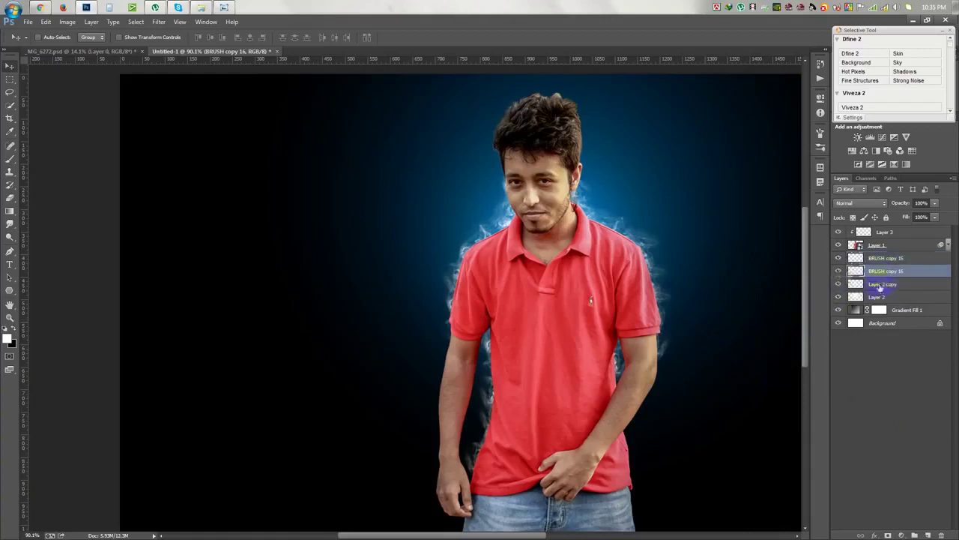
Step: Apply a Gaussian Blur to the merged smoke layer for a soft glow
click(159, 22)
click(312, 211)
click(617, 428)
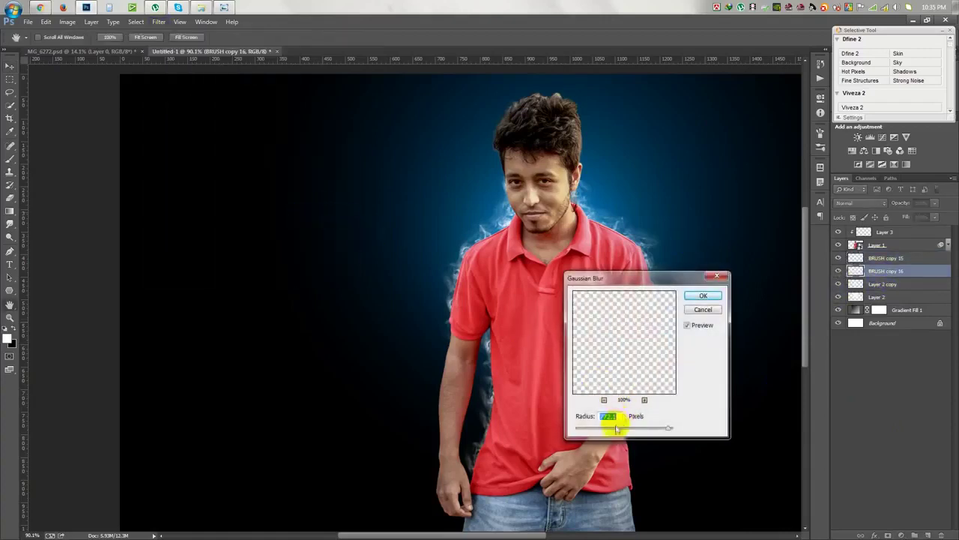
drag(615, 429, 629, 430)
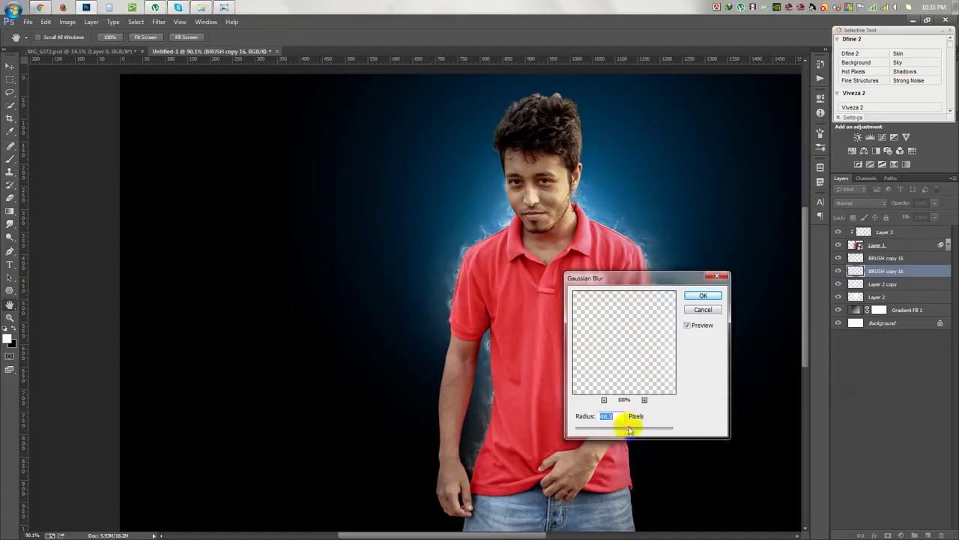
click(703, 295)
Step: Duplicate the blurred smoke, set the copy to Overlay blend mode, and select Layer 1
key(ctrl+j)
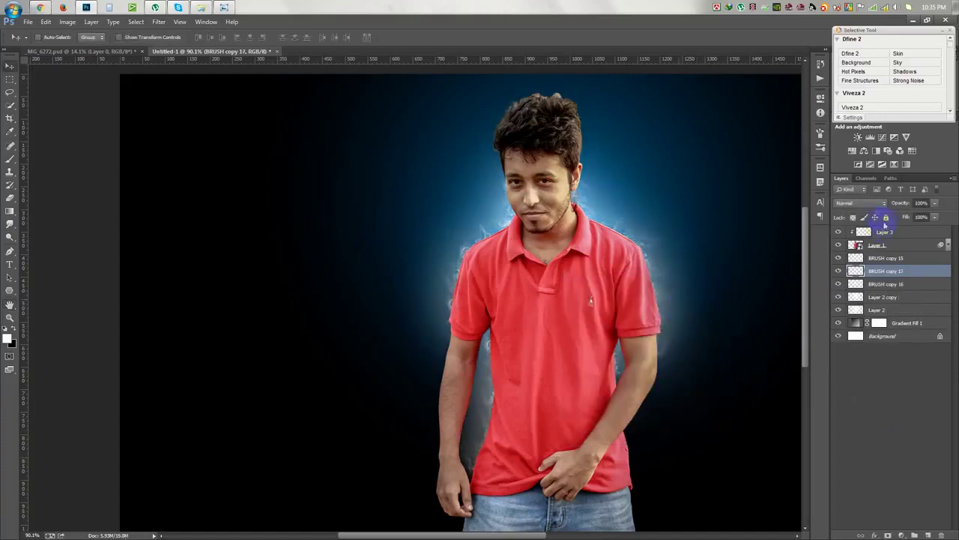
click(862, 203)
click(845, 296)
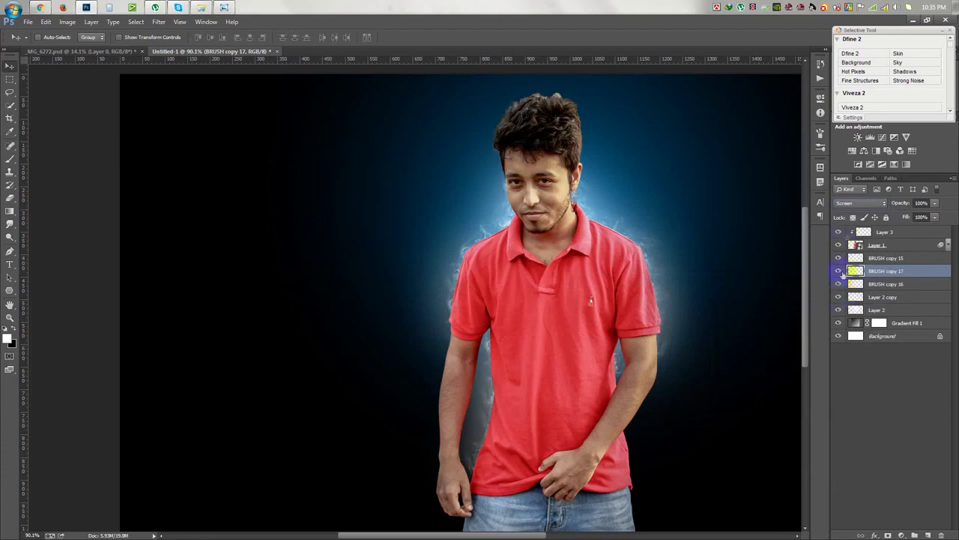
scroll(847, 208, down, 2)
click(847, 204)
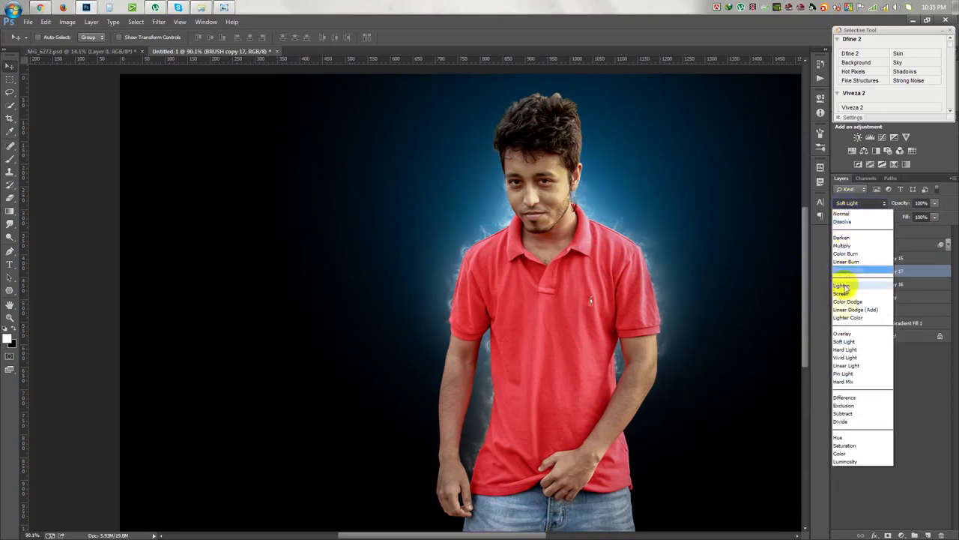
click(845, 333)
scroll(620, 280, up, 3)
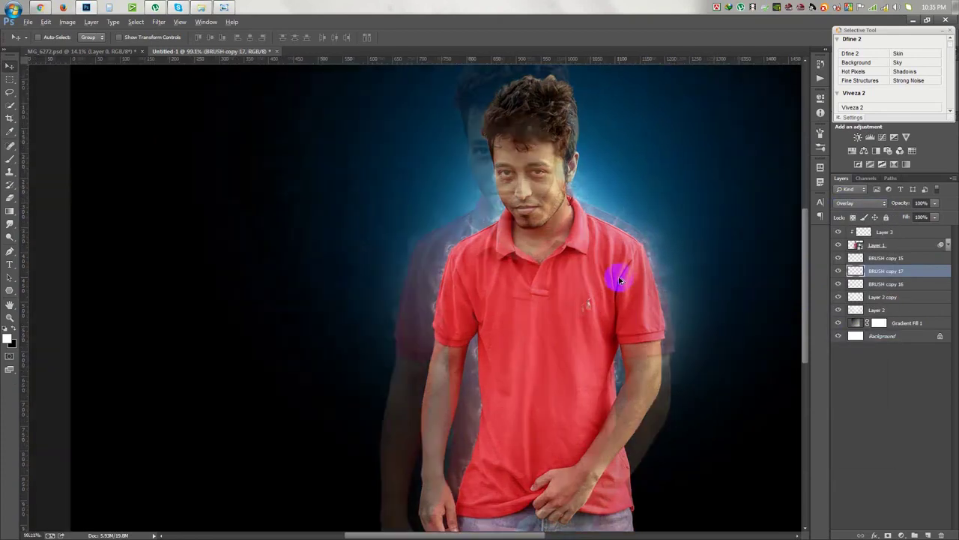
click(905, 246)
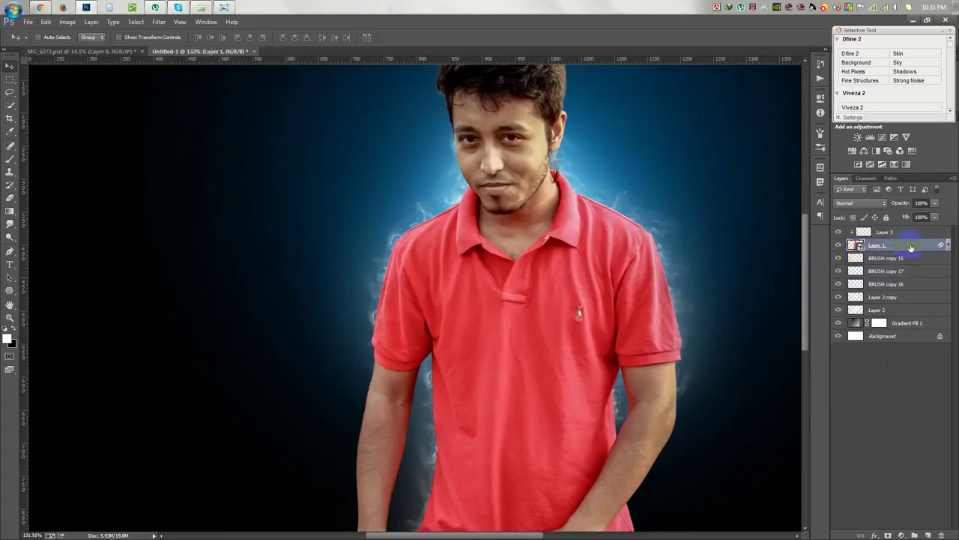
Step: Give Layer 1 a white, Normal-mode Inner Shadow with size 13 and 80% opacity
double_click(911, 247)
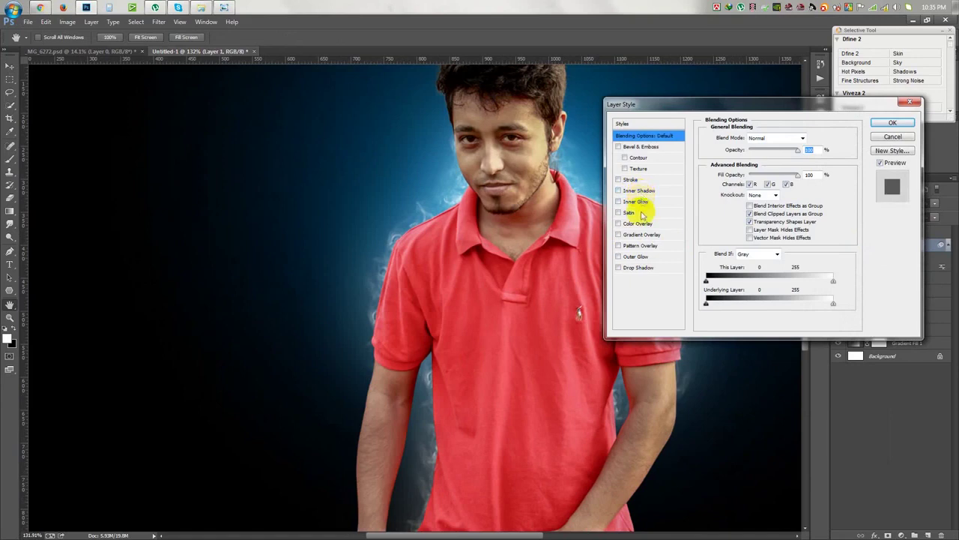
click(639, 191)
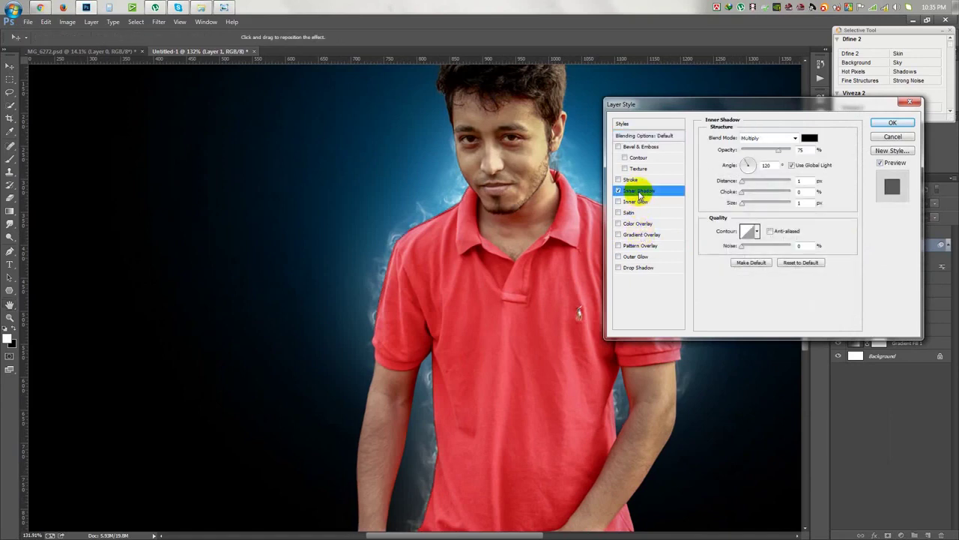
click(810, 138)
drag(589, 171, 533, 143)
click(753, 138)
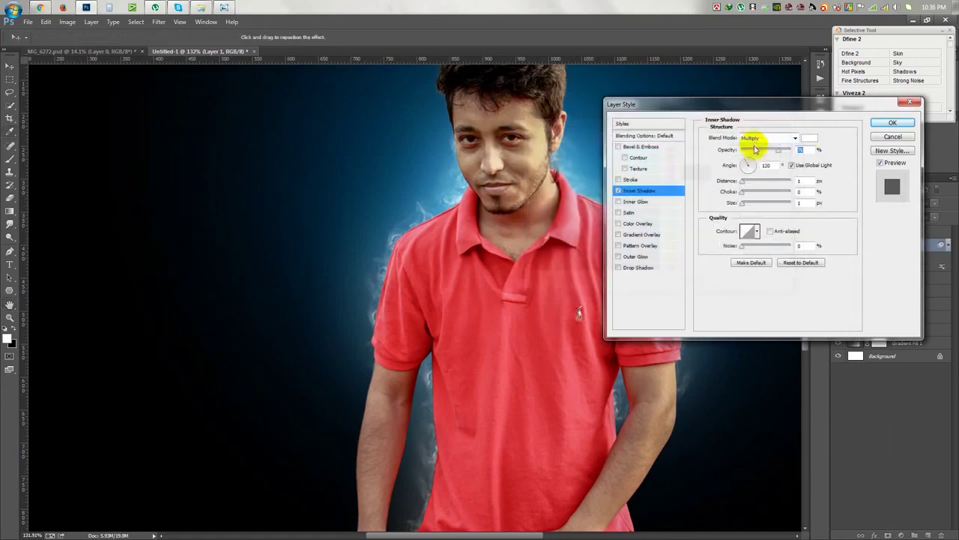
click(757, 140)
click(758, 141)
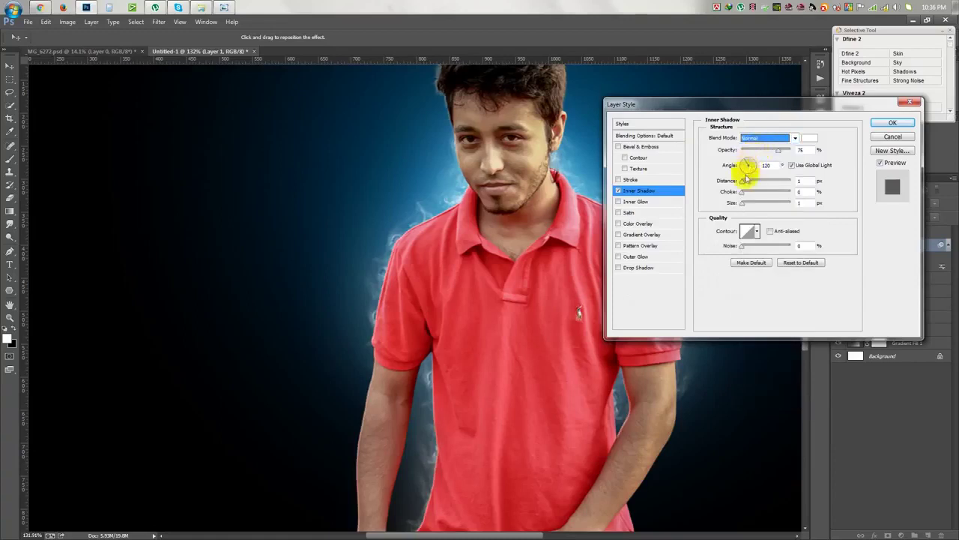
drag(744, 203, 747, 187)
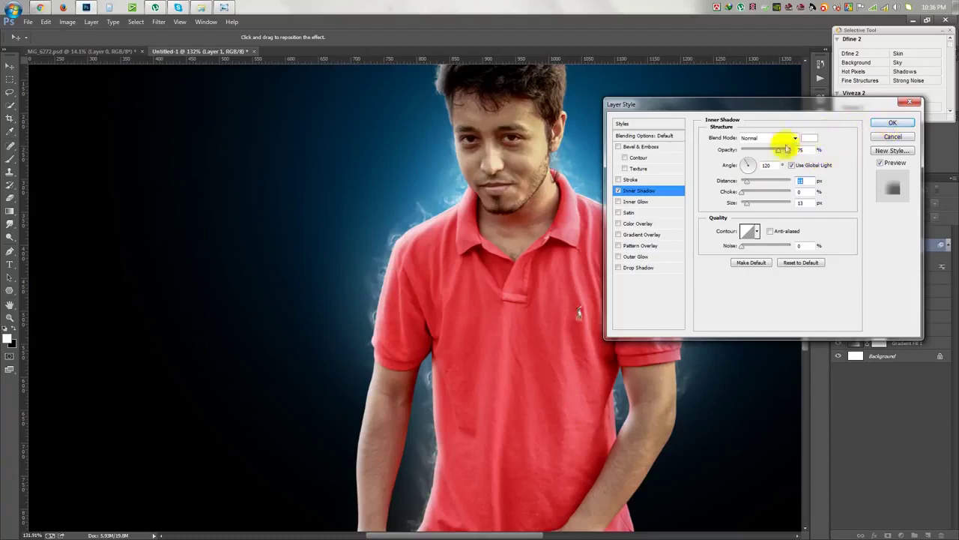
drag(779, 152, 747, 162)
mouse_move(701, 106)
mouse_down()
mouse_move(814, 100)
mouse_move(674, 78)
mouse_up()
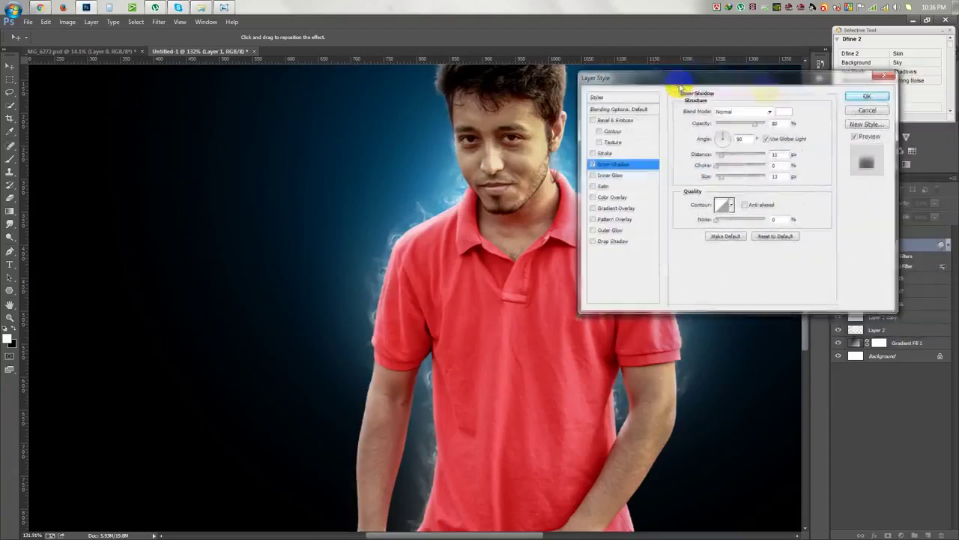
click(867, 95)
scroll(618, 225, down, 5)
scroll(343, 172, up, 3)
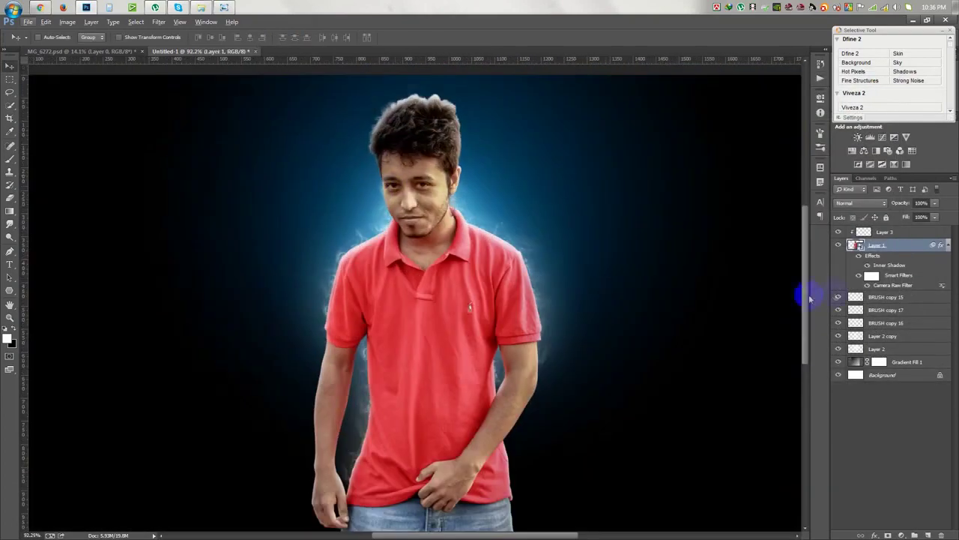
Step: Split the Inner Shadow onto its own layer and add a layer mask to it
click(91, 22)
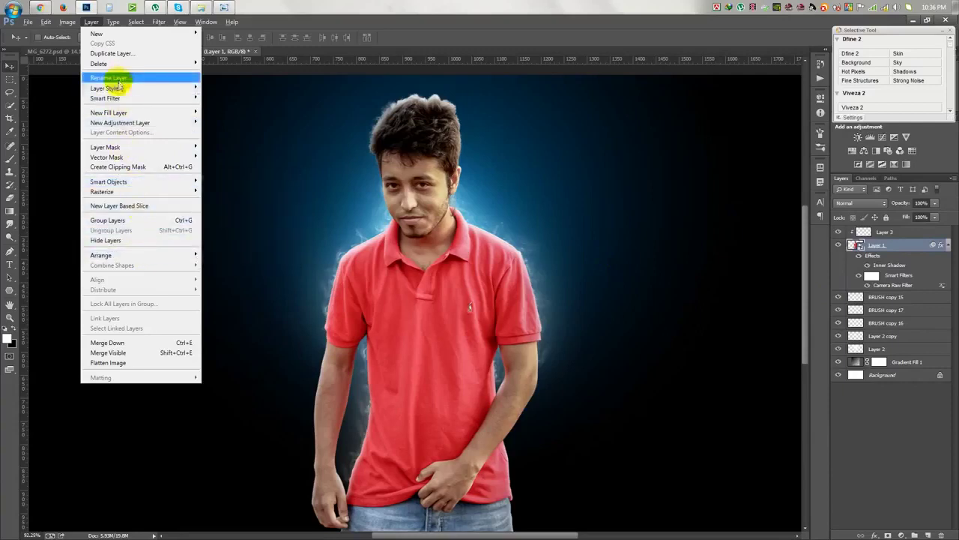
mouse_move(105, 89)
click(244, 251)
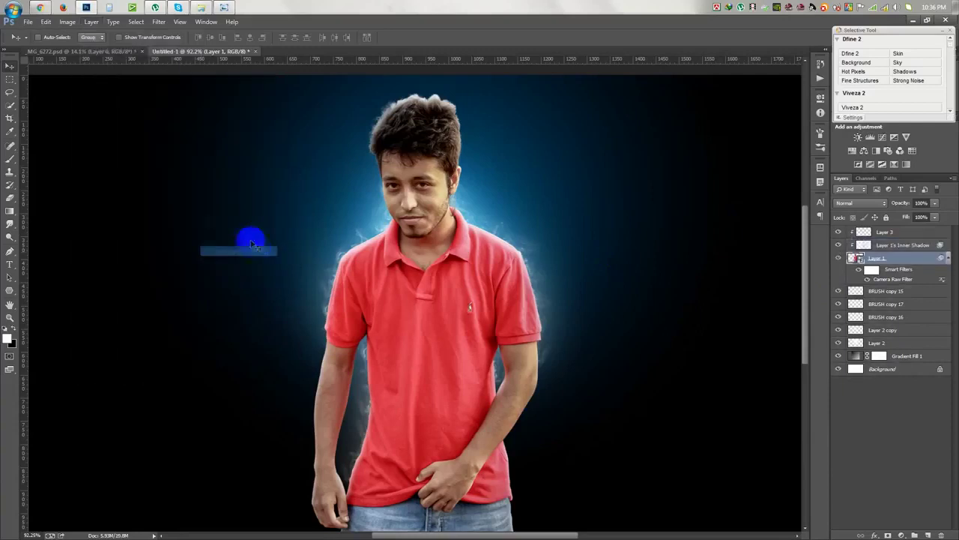
double_click(839, 246)
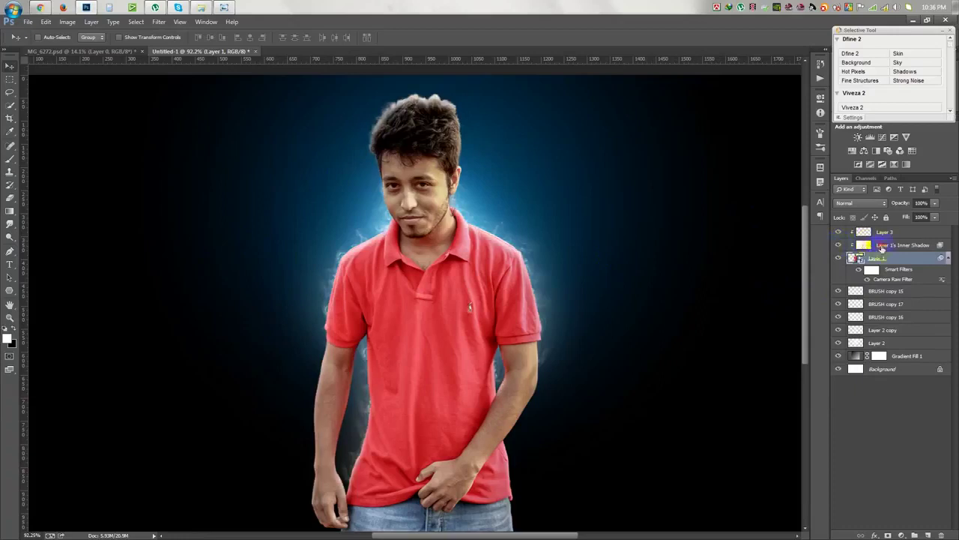
click(882, 248)
click(889, 535)
Step: Paint black on the shadow mask to remove the glow along the top of the hair
click(10, 159)
right_click(439, 203)
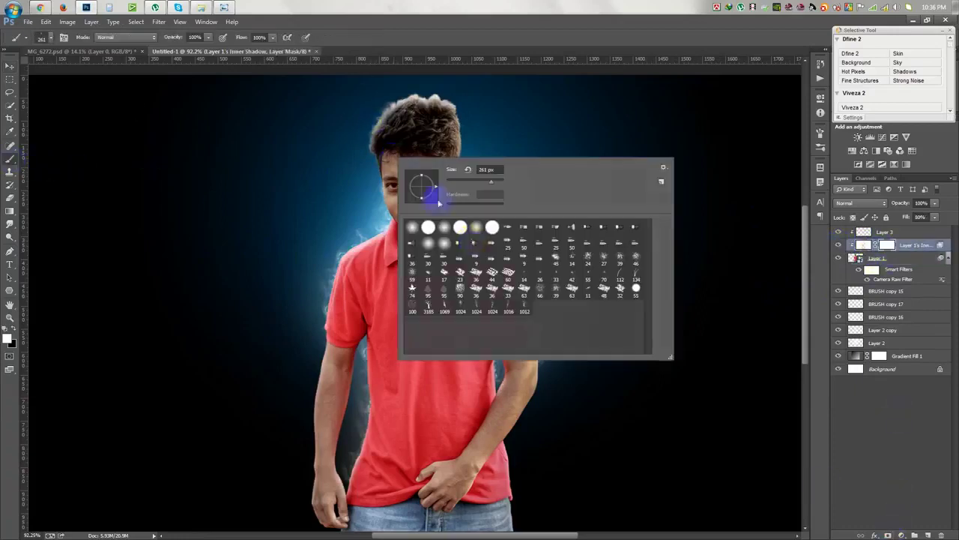
key(Return)
click(6, 334)
drag(356, 146, 465, 125)
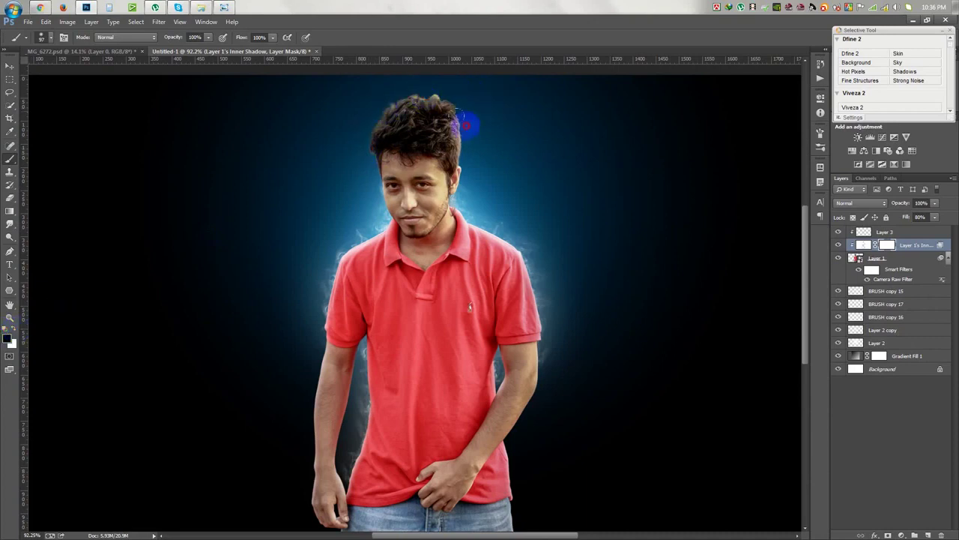
scroll(409, 206, down, 1)
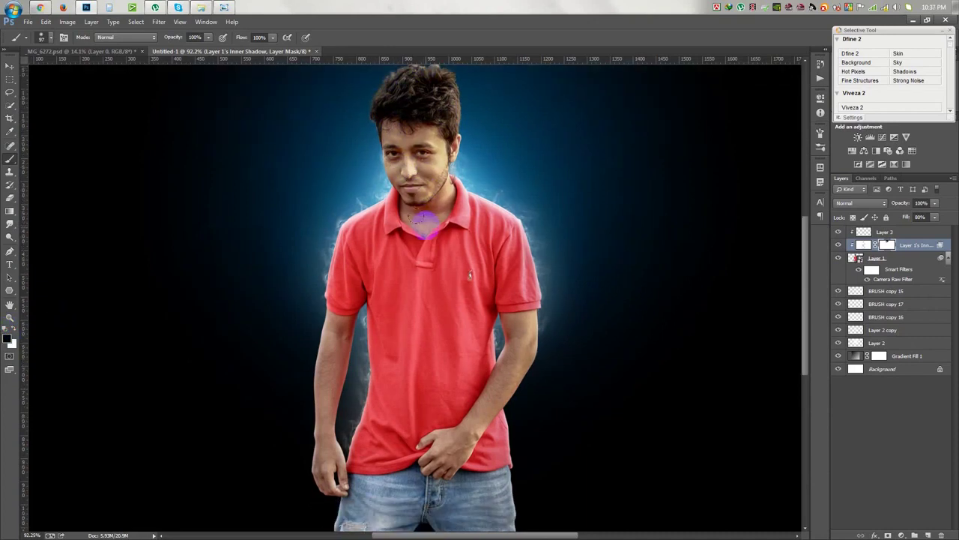
scroll(397, 214, down, 1)
scroll(396, 285, down, 1)
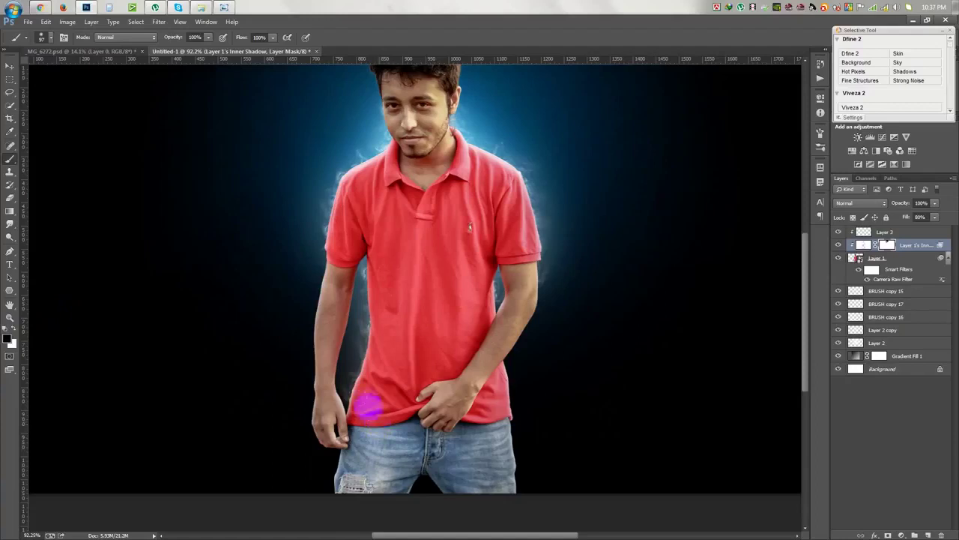
Step: Duplicate BRUSH copy 15 and scale the glow copy up to about 120%
key(v)
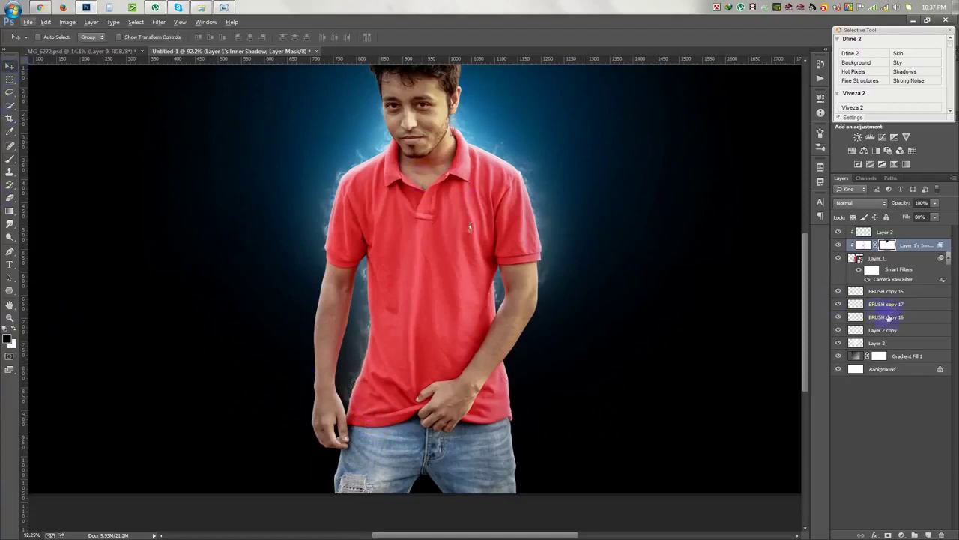
click(948, 257)
click(915, 273)
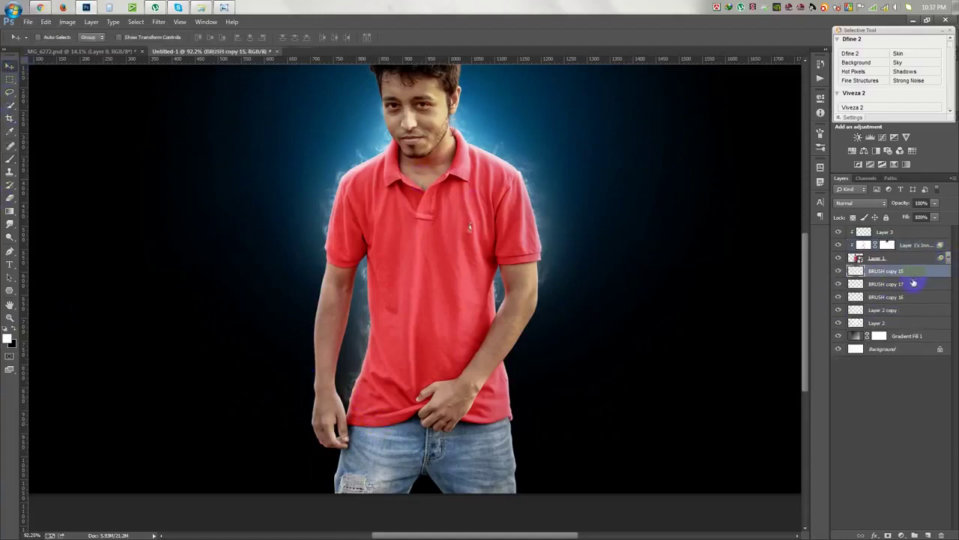
key(ctrl+j)
key(ctrl+t)
scroll(578, 107, up, 2)
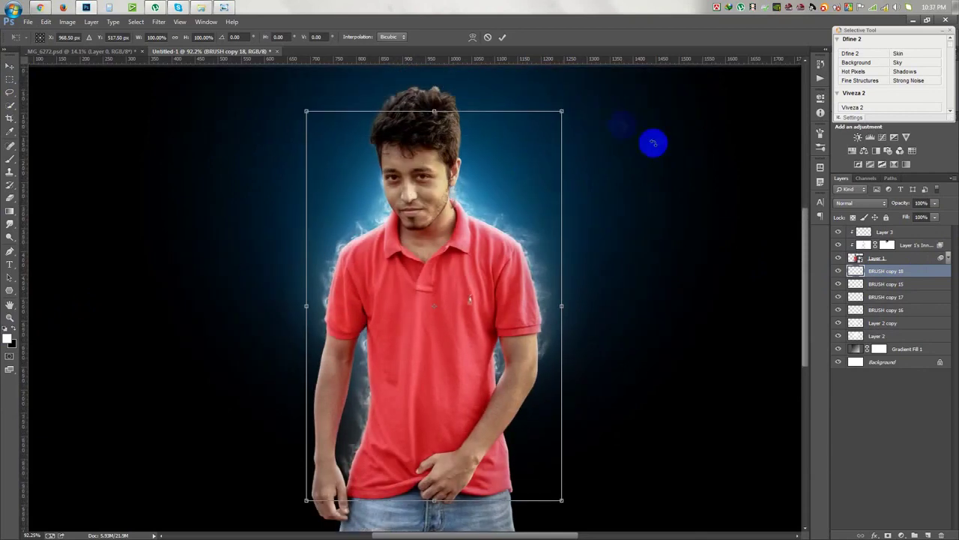
drag(562, 111, 593, 75)
drag(563, 148, 553, 148)
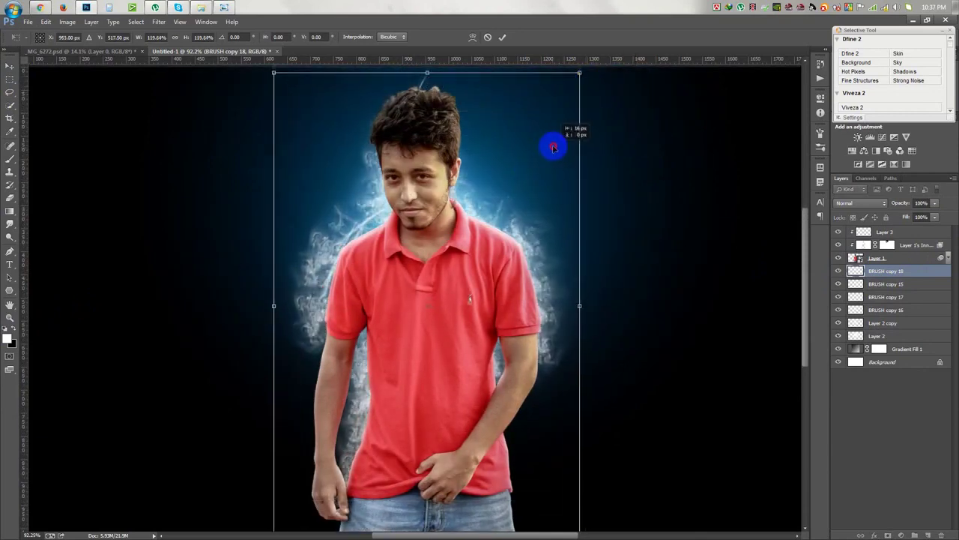
scroll(554, 165, up, 2)
key(Return)
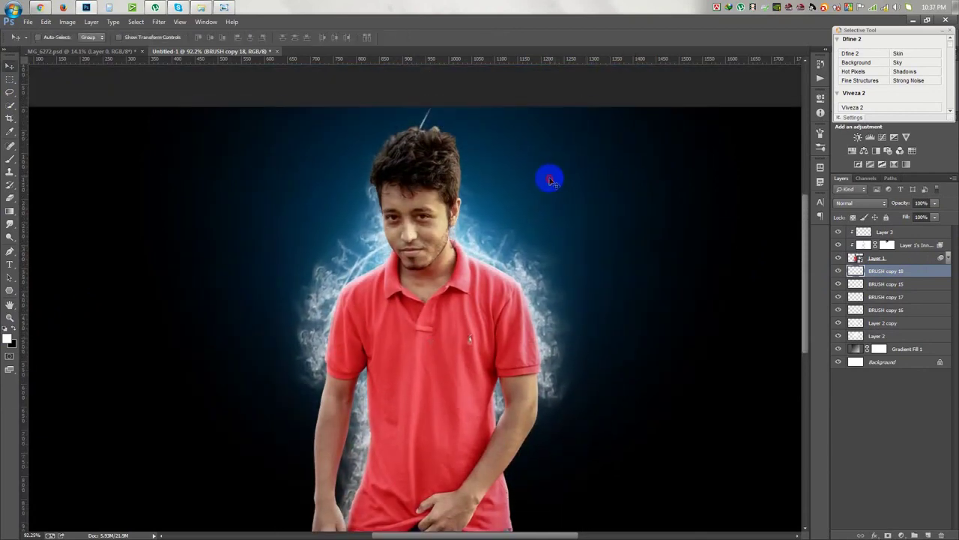
Step: Apply a Gaussian Blur to the enlarged glow copy, comparing with and without it
click(158, 22)
click(497, 113)
click(158, 22)
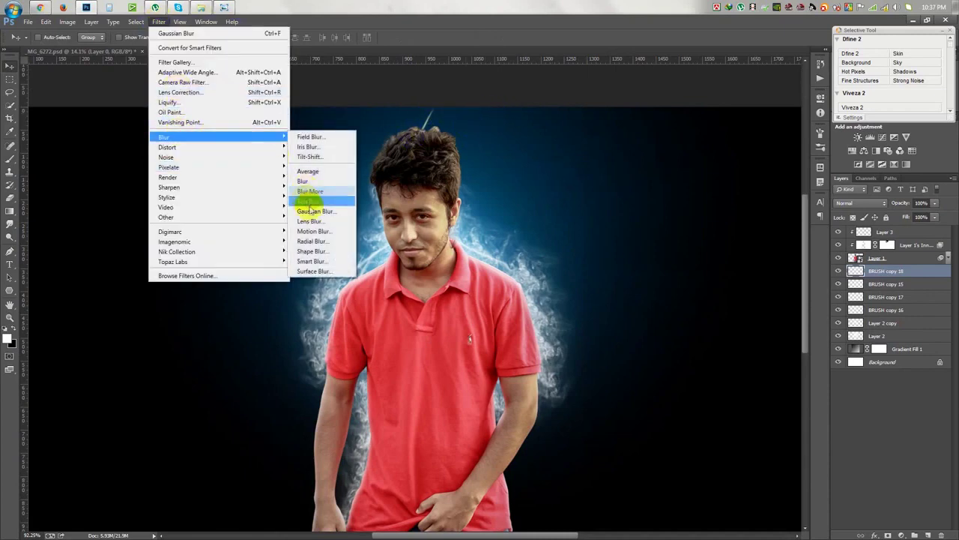
click(314, 211)
drag(629, 428, 614, 429)
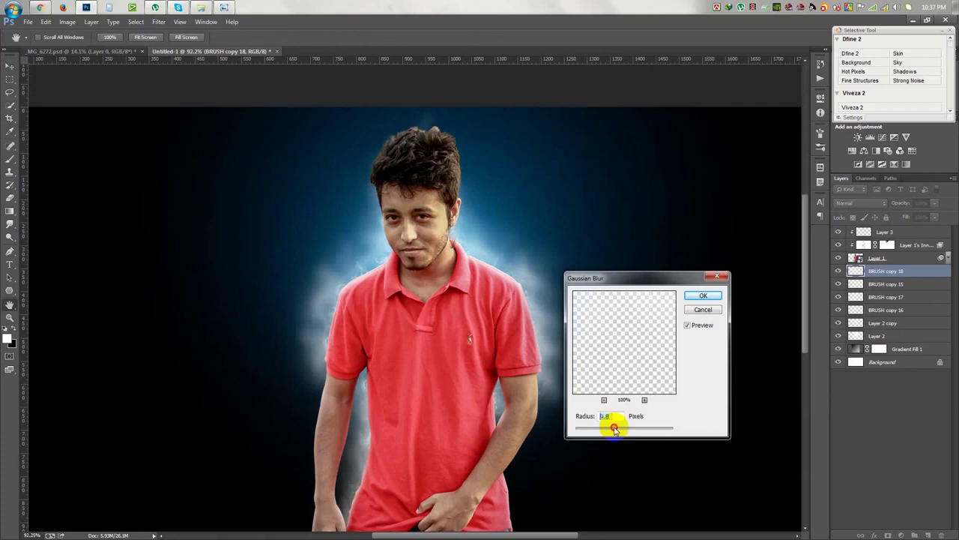
click(703, 295)
click(855, 284)
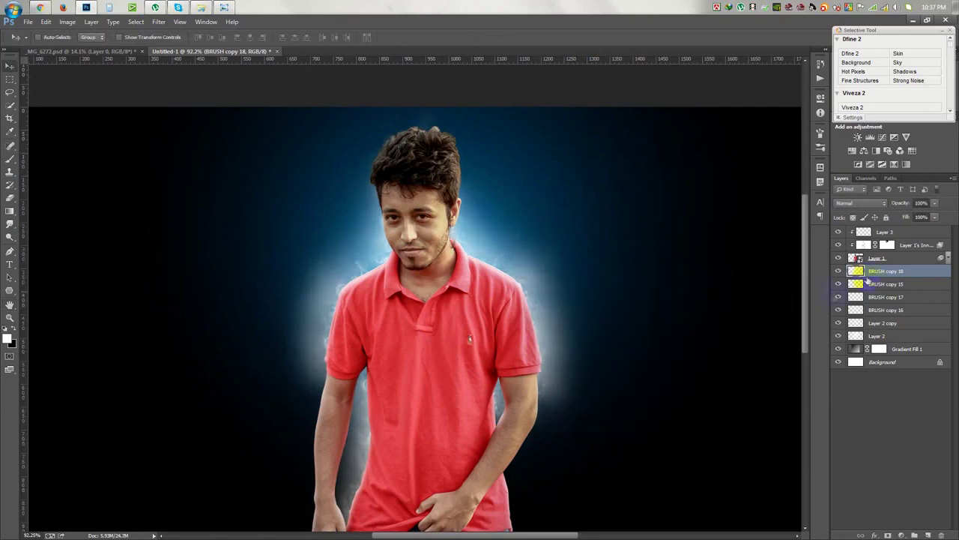
key(ctrl+z)
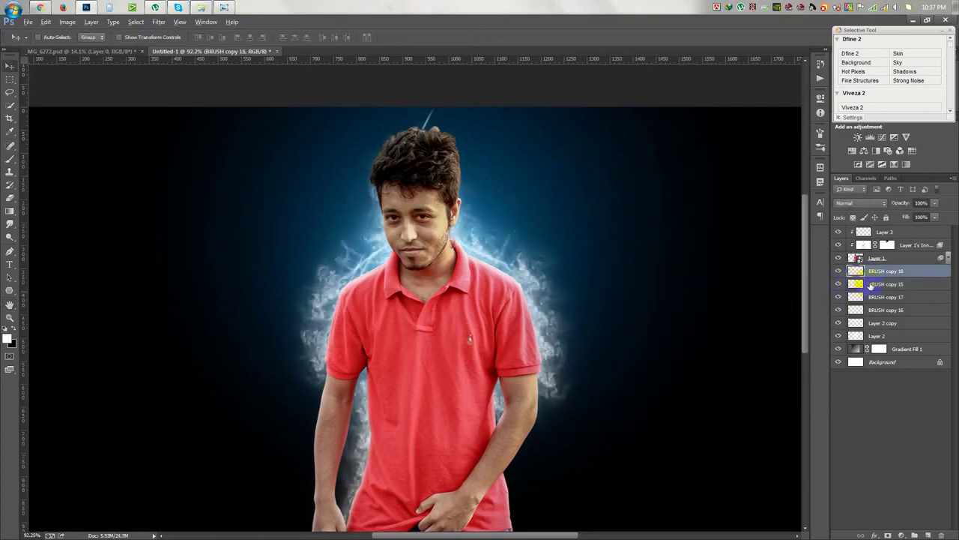
key(ctrl+z)
Step: Duplicate BRUSH copy 15 again, Gaussian-blur it in Normal mode, and hide it to compare
click(881, 285)
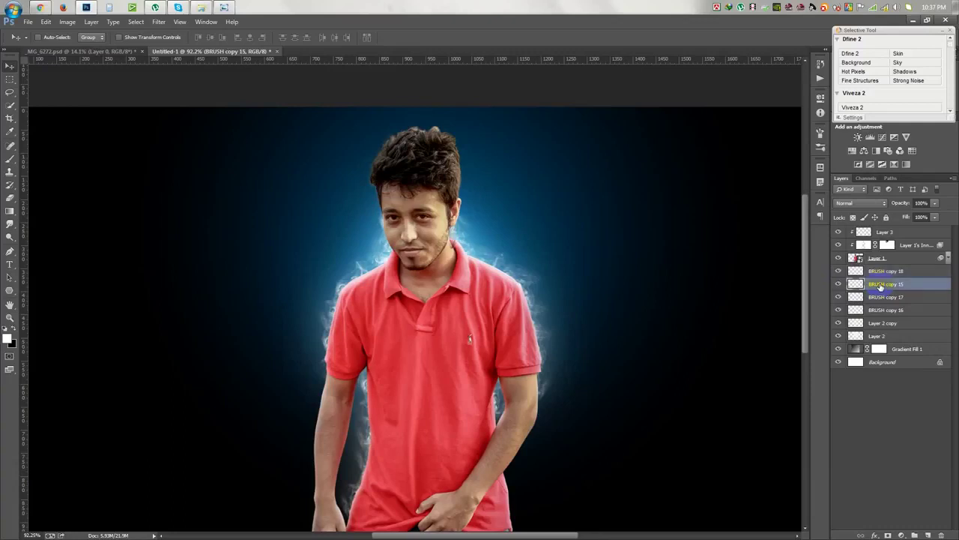
key(ctrl+j)
click(159, 22)
mouse_move(217, 137)
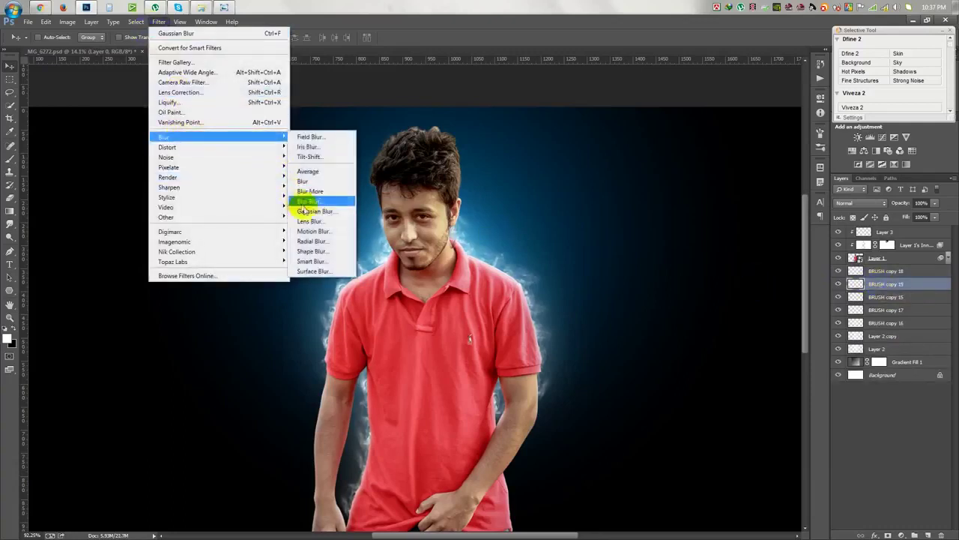
click(303, 211)
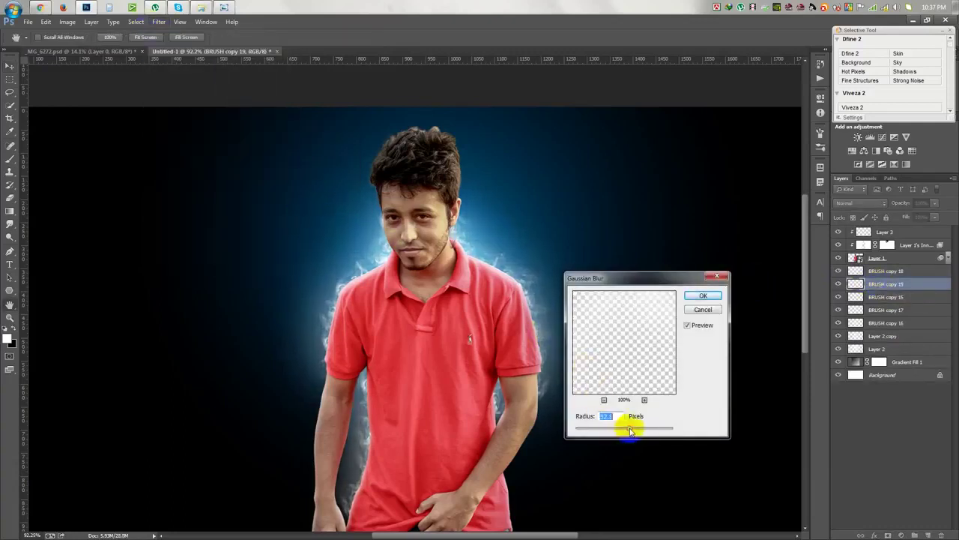
click(724, 296)
click(858, 203)
click(847, 216)
click(837, 284)
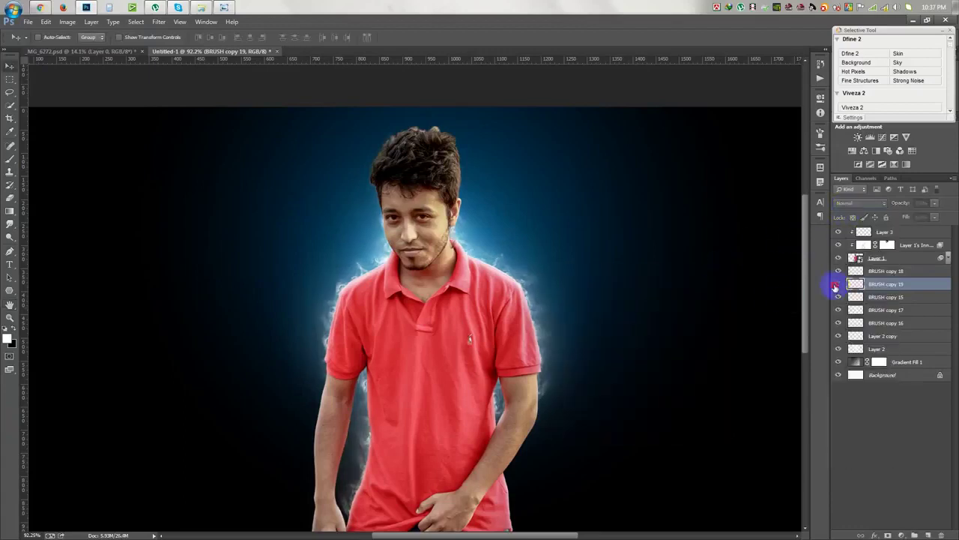
Step: Show BRUSH copy 19 again and scale it to about 105%
click(837, 283)
key(ctrl+t)
drag(575, 138, 626, 126)
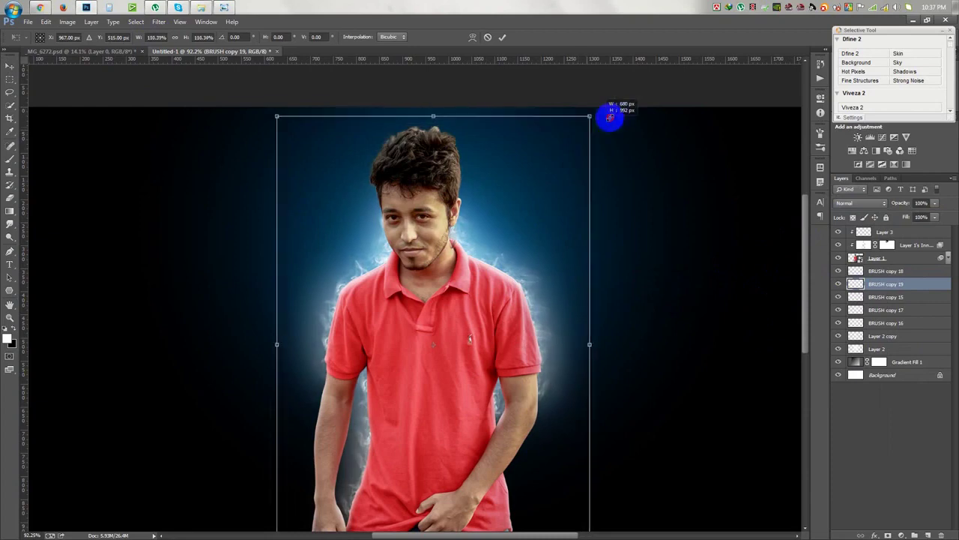
drag(626, 125, 597, 141)
key(Return)
scroll(480, 276, down, 3)
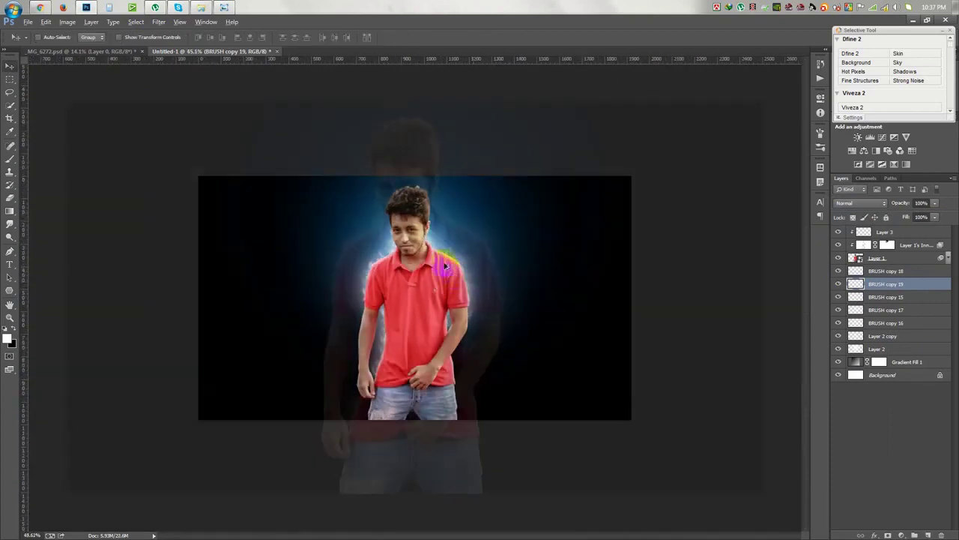
scroll(445, 263, up, 5)
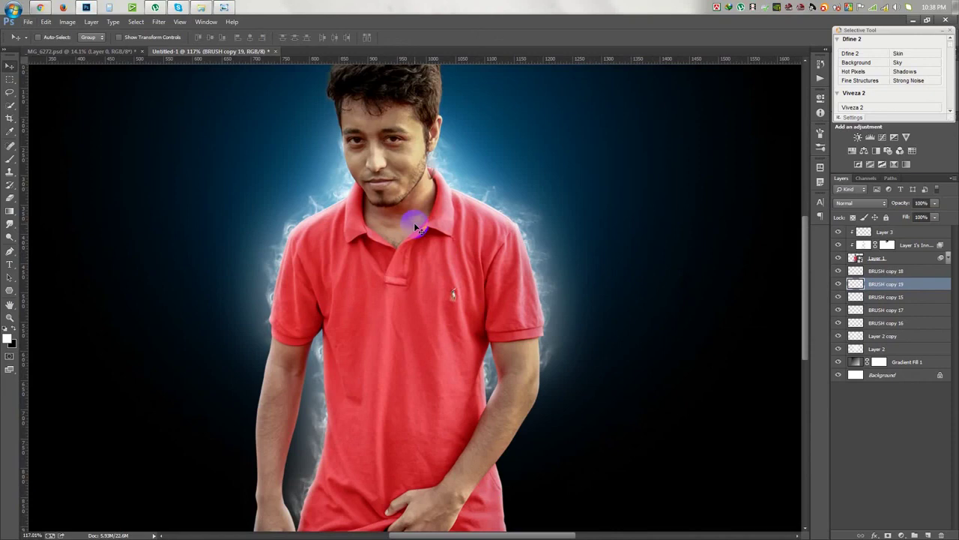
Step: Enlarge BRUSH copy 18 to about 108%, then compare by toggling the glow layers
click(887, 271)
key(ctrl+t)
scroll(581, 180, up, 2)
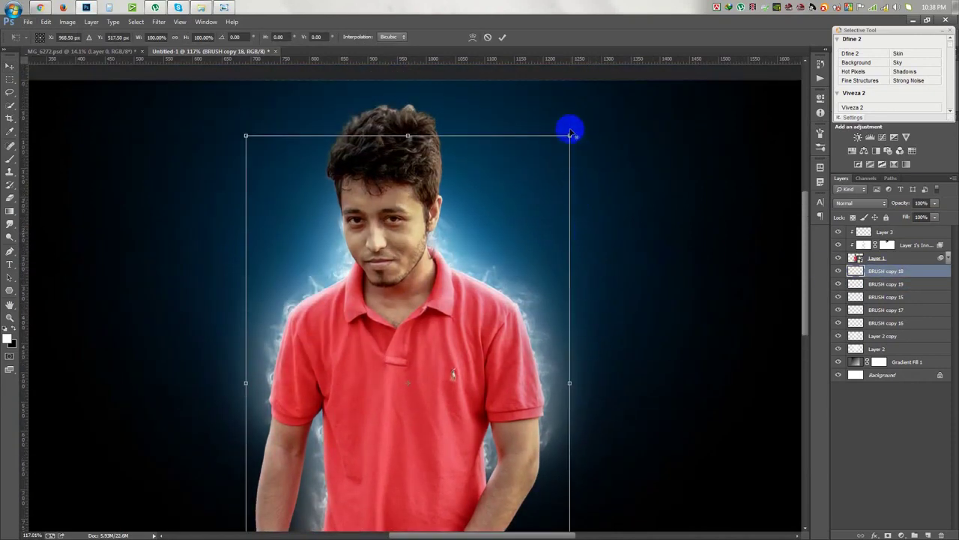
drag(572, 133, 611, 126)
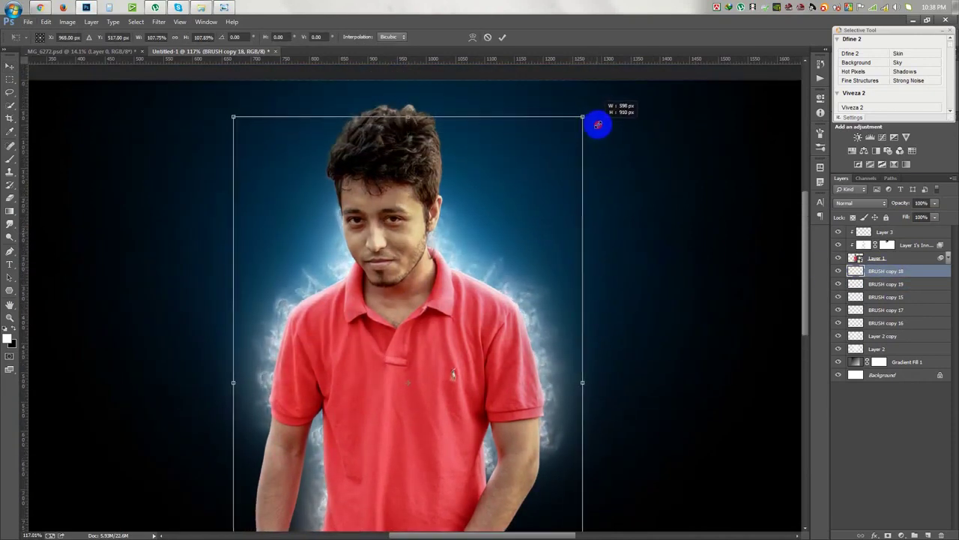
key(Return)
double_click(837, 284)
double_click(838, 284)
click(838, 296)
click(837, 297)
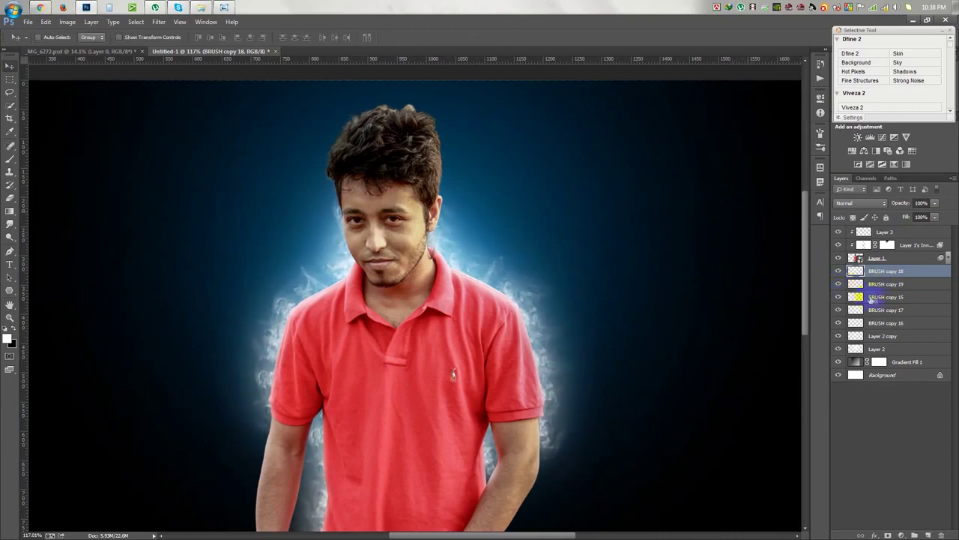
Step: Apply a light, low-radius Gaussian Blur to BRUSH copy 15
click(871, 298)
click(158, 22)
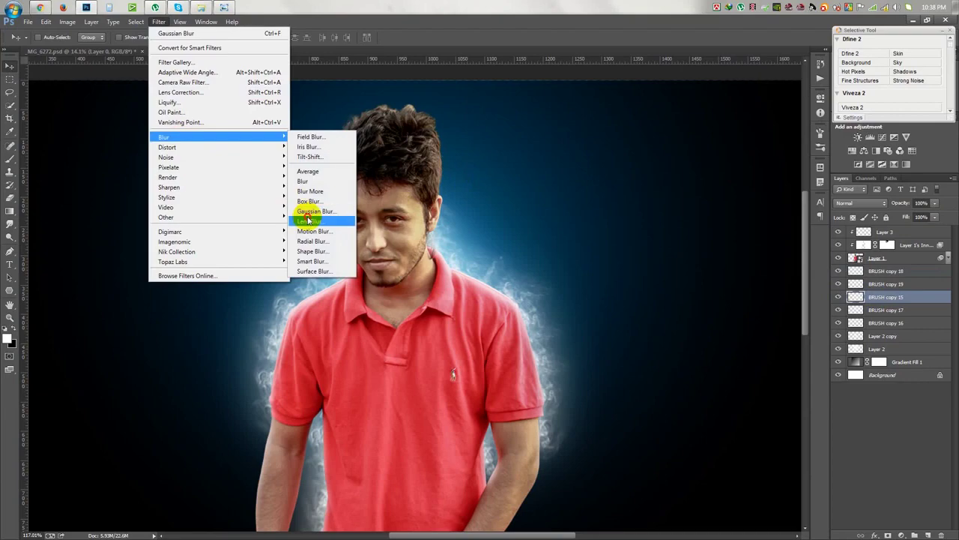
click(306, 214)
drag(606, 429, 589, 430)
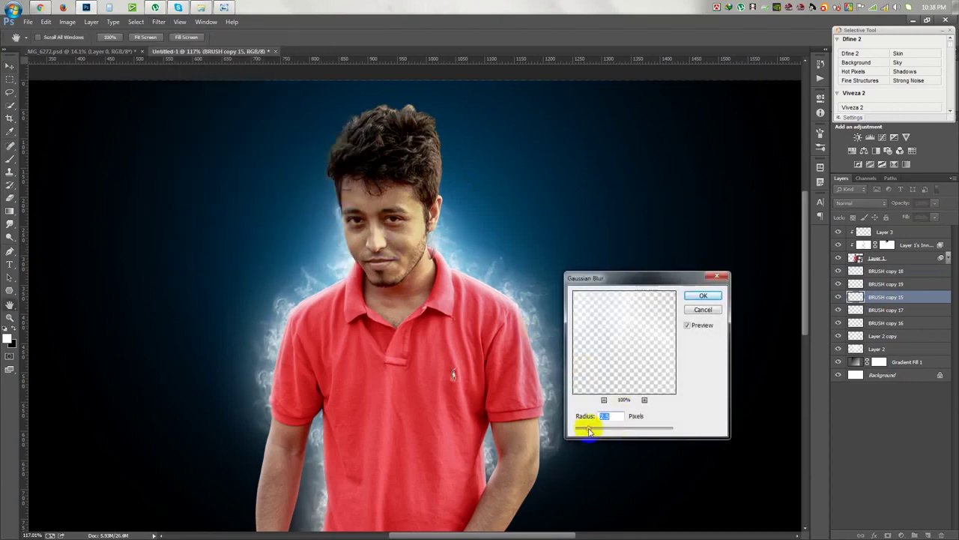
click(703, 296)
scroll(539, 305, down, 3)
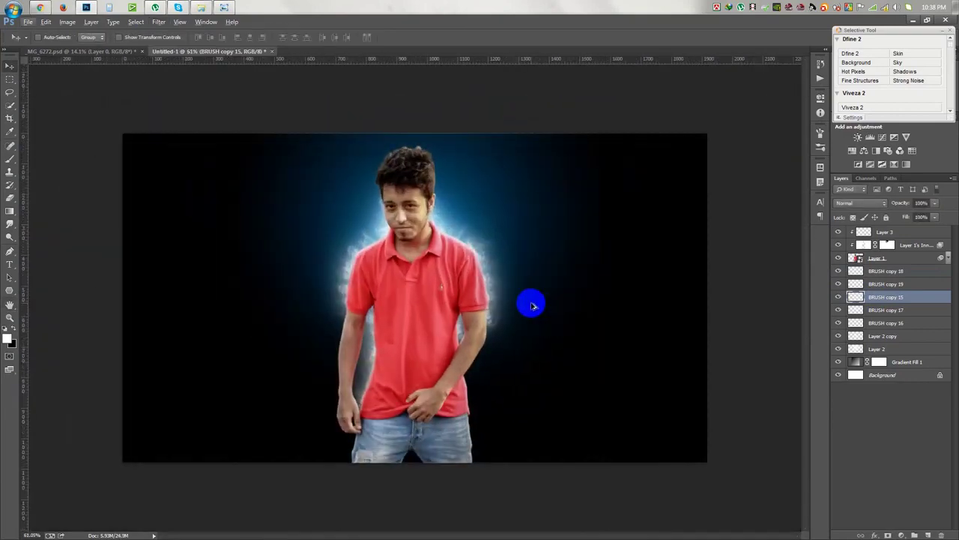
scroll(533, 305, up, 1)
scroll(368, 336, up, 1)
scroll(366, 343, up, 1)
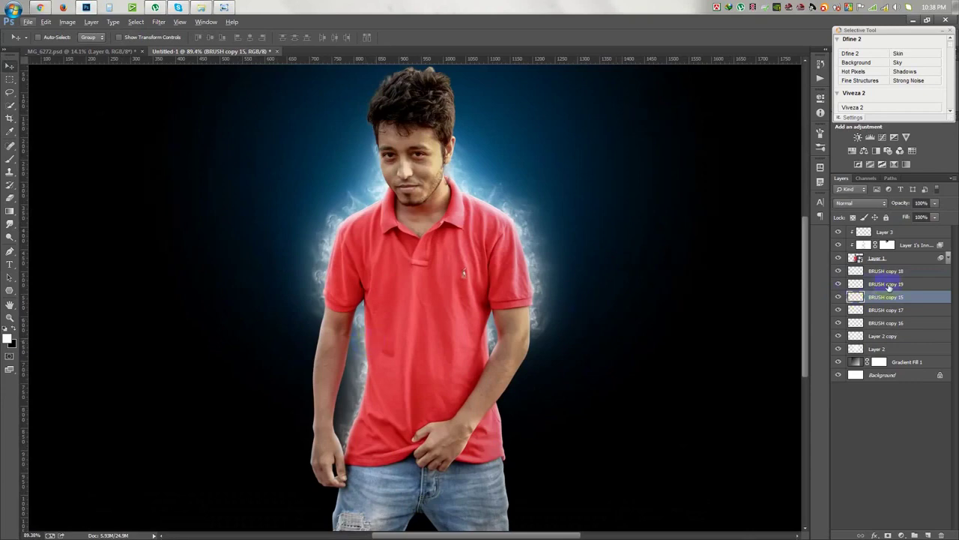
Step: Brush over the smoky glow around the arm and shirt hem
key(b)
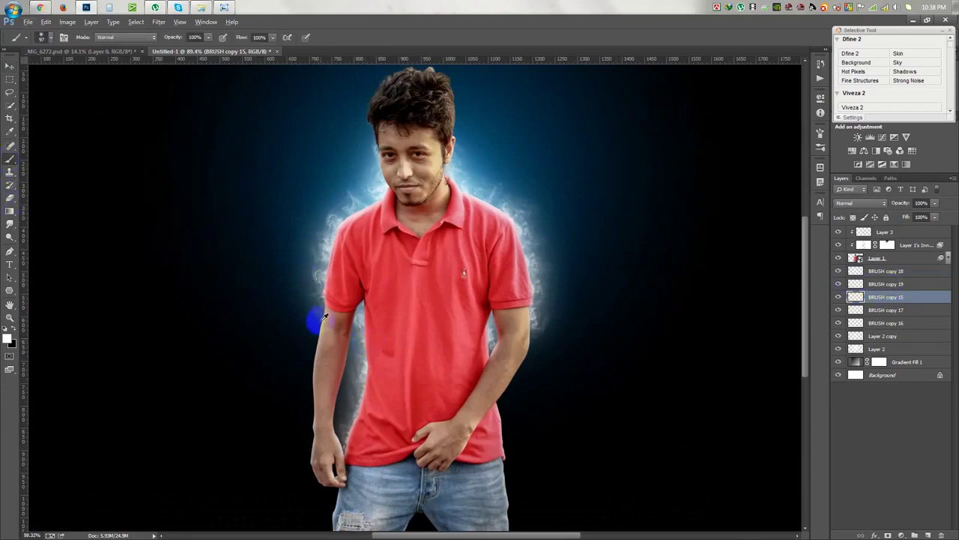
scroll(324, 316, up, 1)
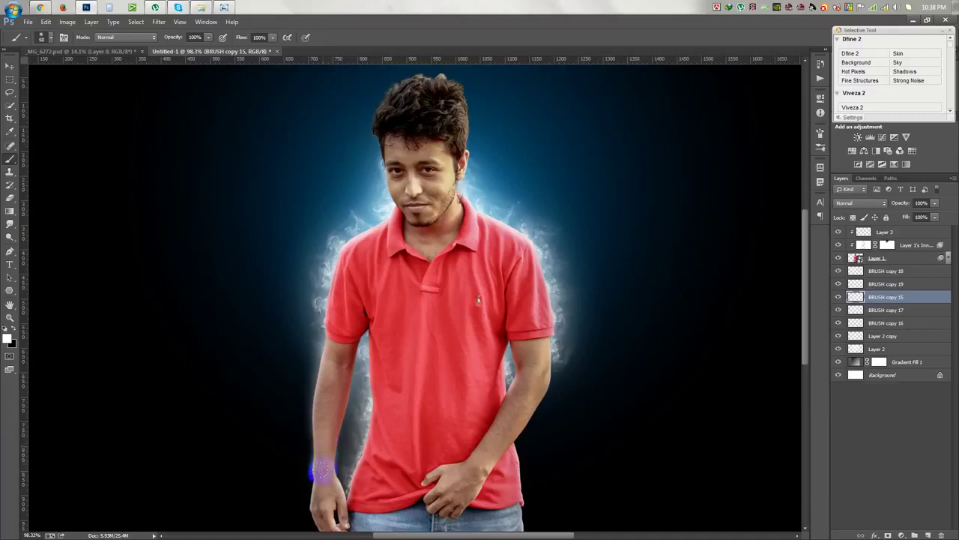
scroll(321, 483, down, 3)
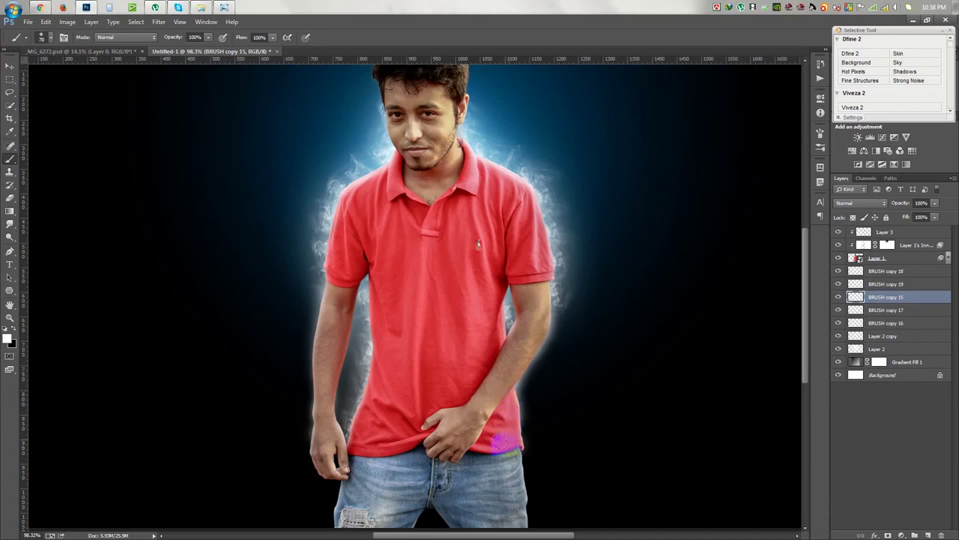
scroll(488, 439, down, 2)
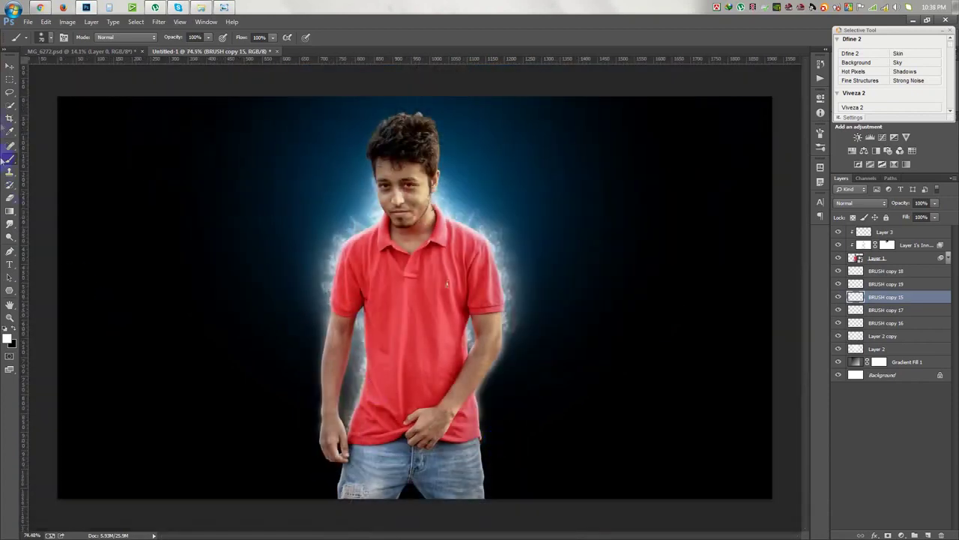
Step: Add a new empty layer above Layer 3
click(9, 68)
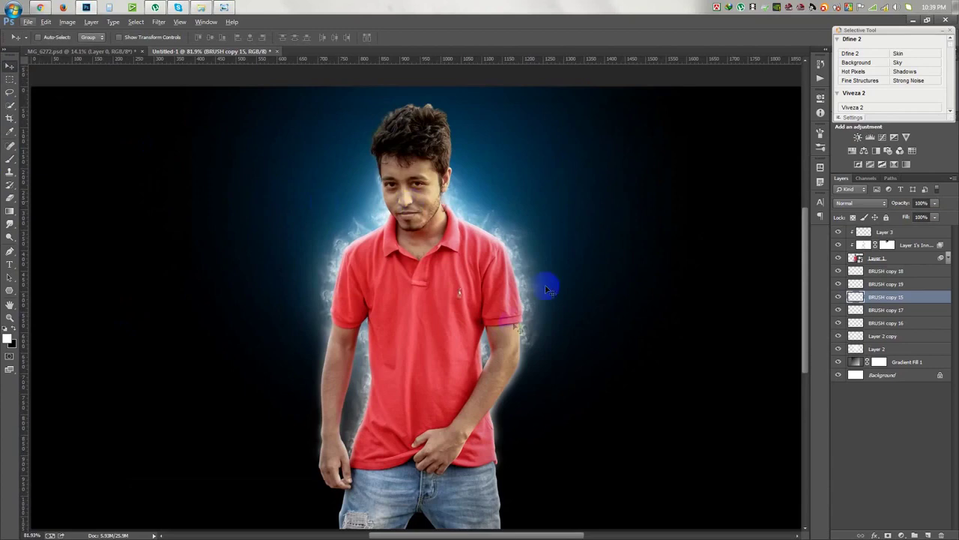
click(927, 237)
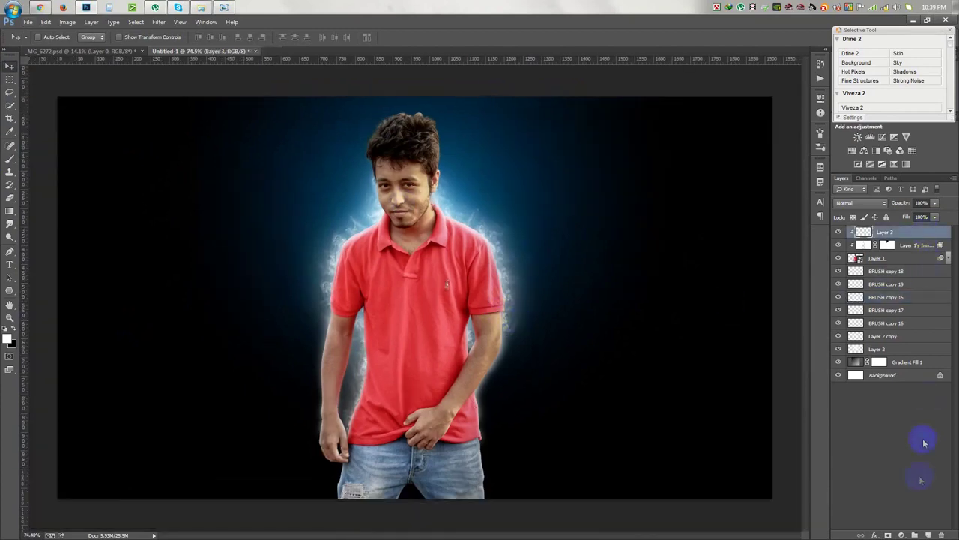
click(928, 535)
click(66, 22)
Step: Stamp the merged image into Layer 4 and raise its Viveza 2 global Structure to 32%
click(82, 171)
click(566, 150)
click(852, 107)
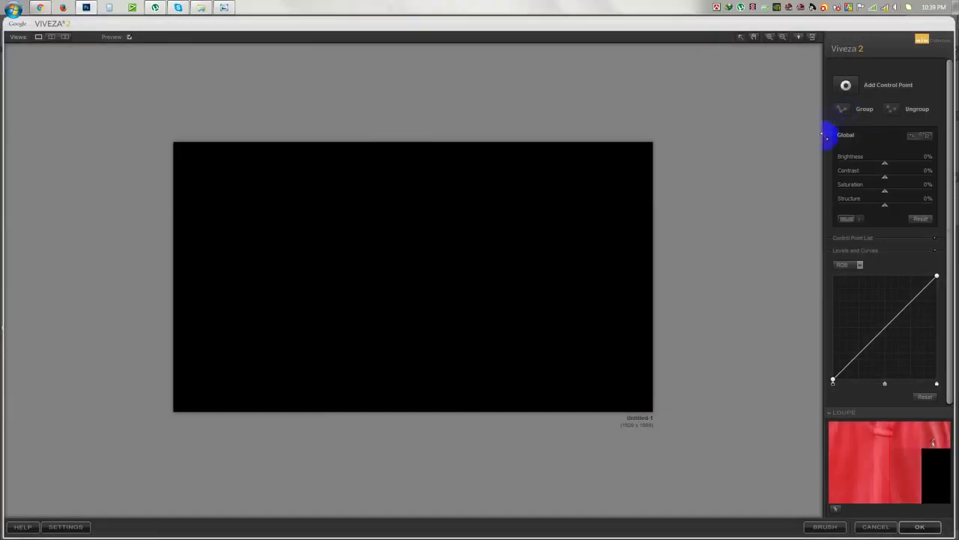
drag(884, 199, 902, 205)
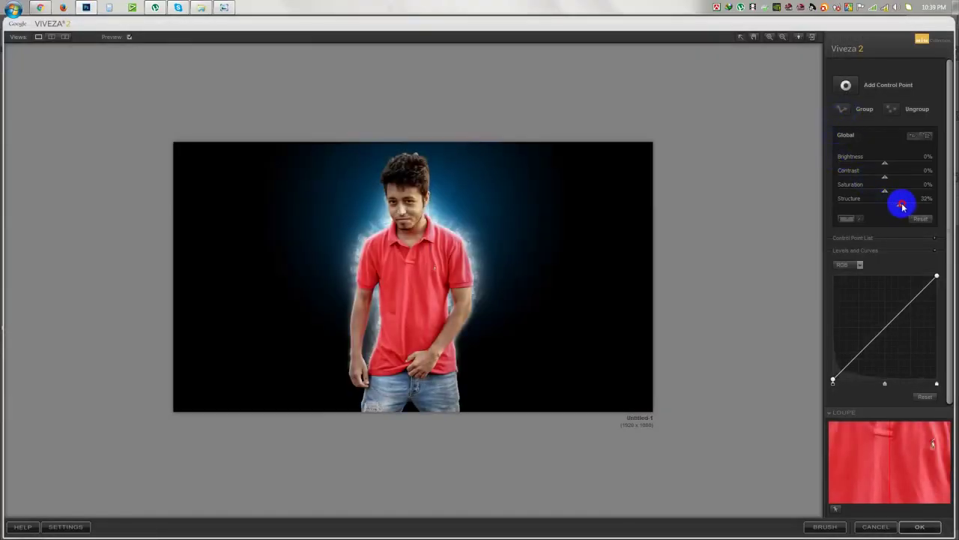
click(918, 526)
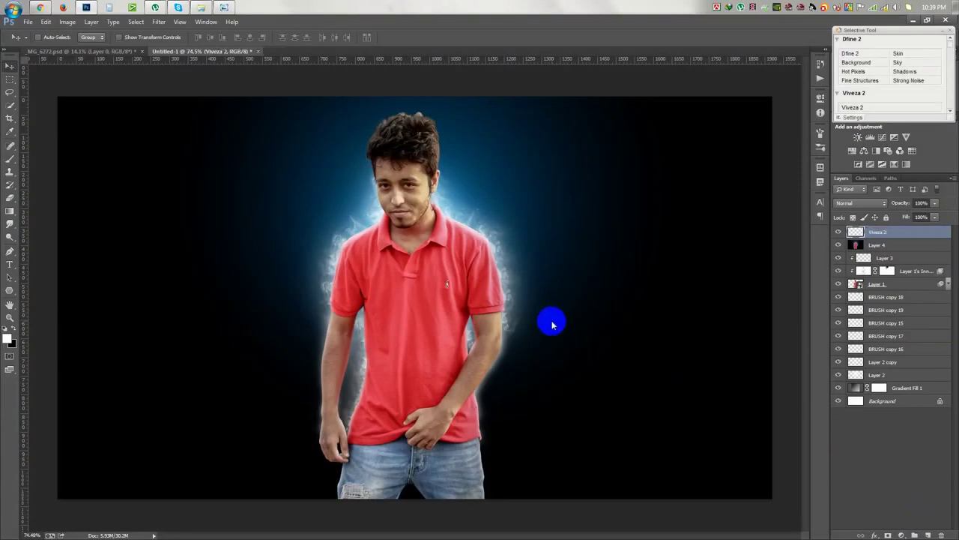
Step: Open the Camera Raw Filter and pull Highlights down to -27
click(159, 22)
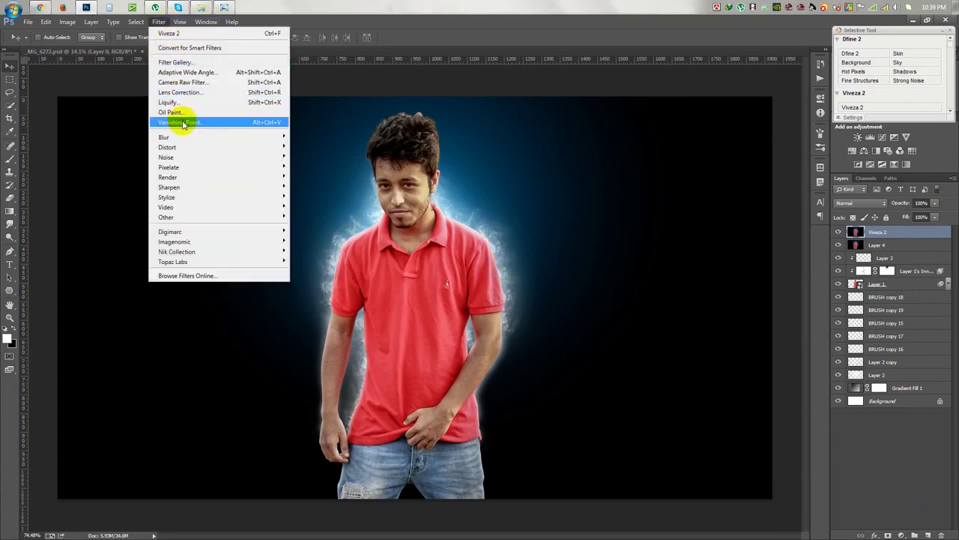
click(182, 83)
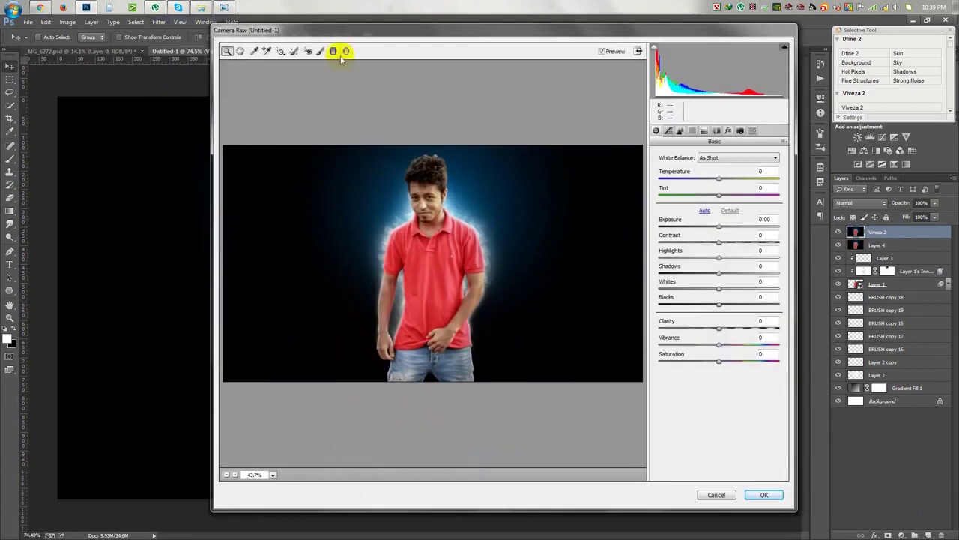
drag(709, 257, 727, 275)
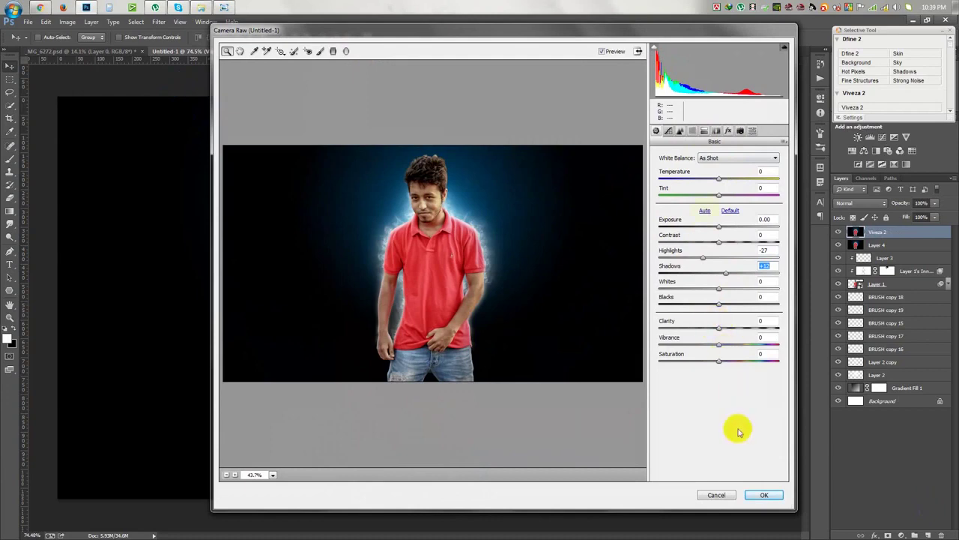
Step: Drag a graduated filter across the man and lower its exposure
click(333, 51)
mouse_move(362, 326)
mouse_down()
mouse_move(396, 280)
mouse_move(435, 137)
mouse_up()
drag(370, 330, 406, 350)
drag(716, 212, 690, 213)
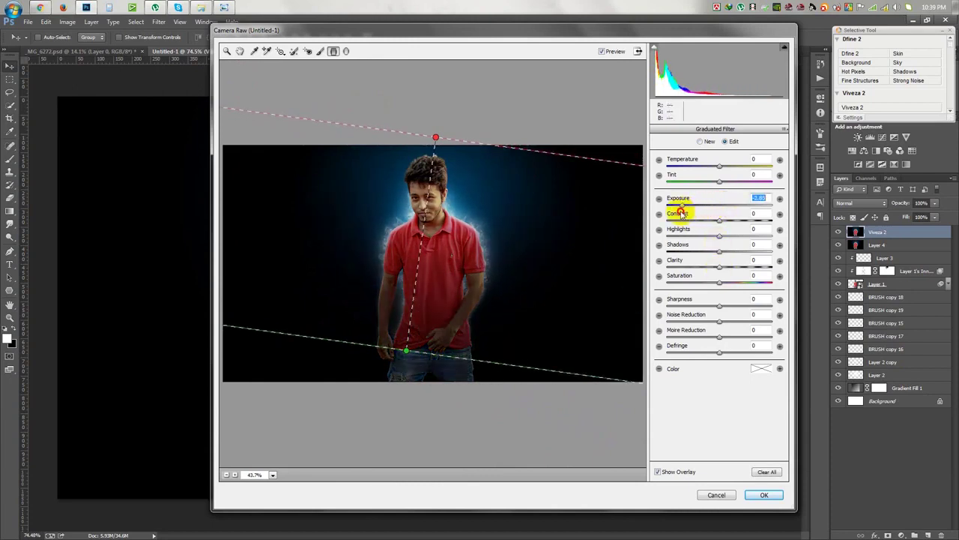
Step: Darken the graduated filter further and angle it nearly horizontal across the lower body
mouse_move(405, 350)
mouse_down()
mouse_move(381, 376)
mouse_move(390, 363)
mouse_up()
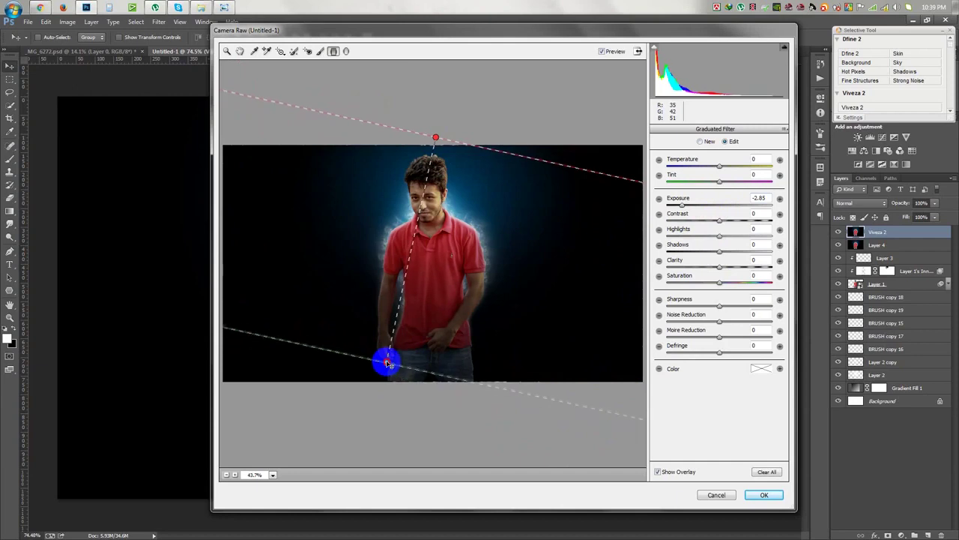
drag(691, 206, 669, 208)
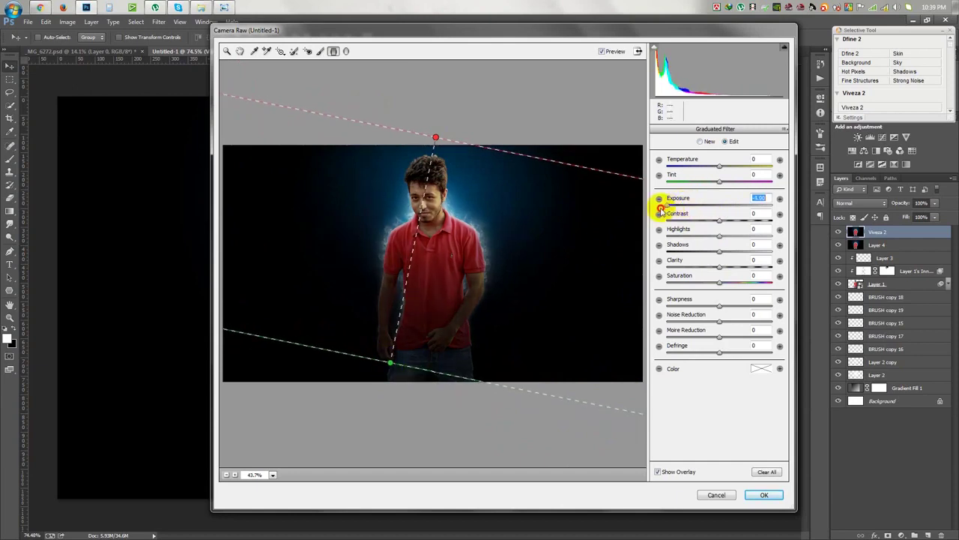
drag(435, 138, 416, 278)
mouse_move(390, 363)
mouse_down()
mouse_move(416, 367)
mouse_move(387, 377)
mouse_up()
mouse_move(410, 272)
mouse_down()
mouse_move(435, 306)
mouse_move(402, 298)
mouse_up()
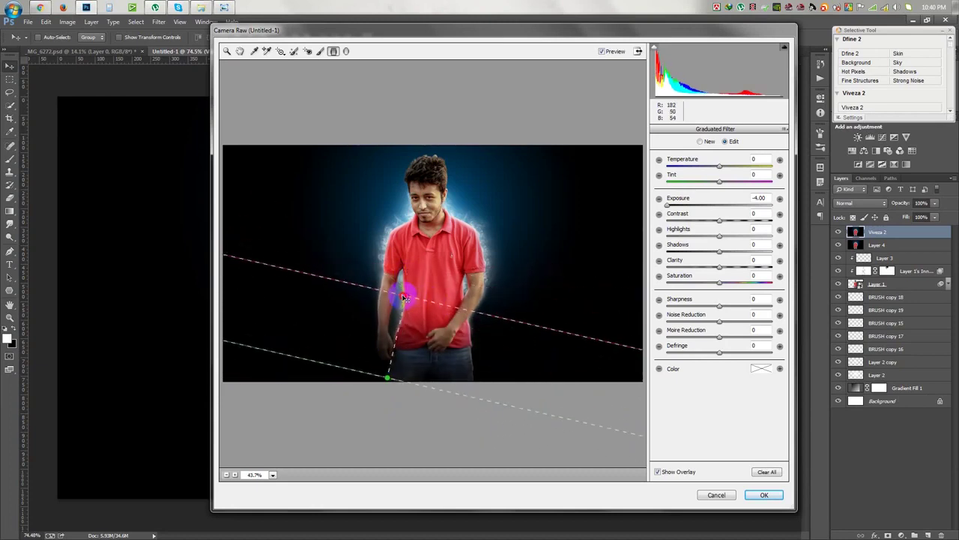
drag(386, 377, 414, 378)
drag(403, 298, 419, 293)
drag(414, 378, 413, 369)
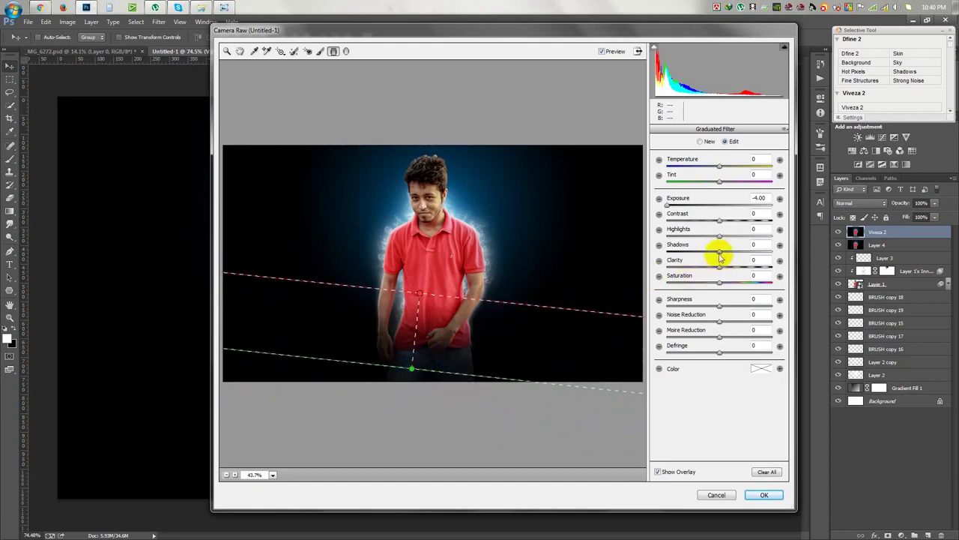
Step: Give the graduated area Sharpness -46, Clarity -24 and Saturation +10, then apply Camera Raw
click(716, 307)
drag(716, 307, 685, 310)
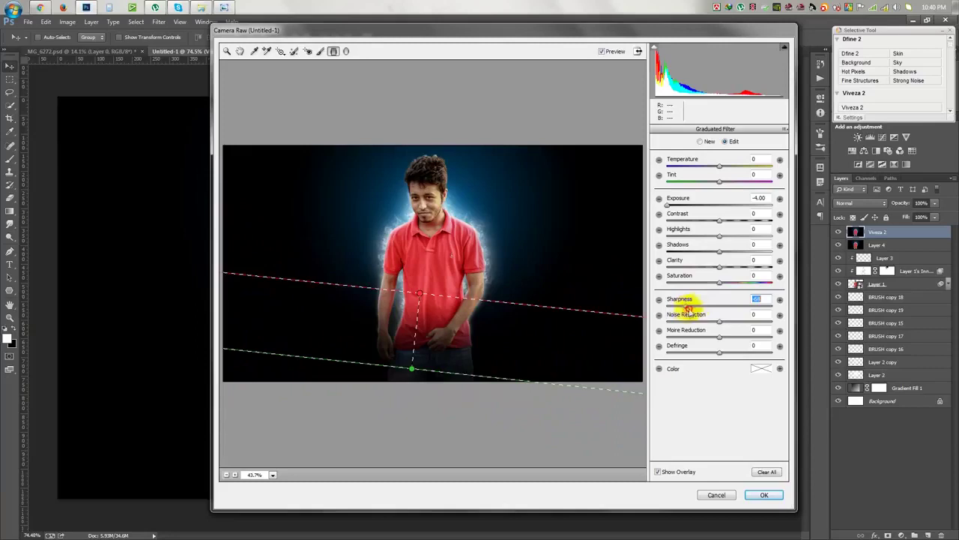
mouse_move(718, 282)
mouse_down()
mouse_move(705, 286)
mouse_move(723, 282)
mouse_move(705, 269)
mouse_up()
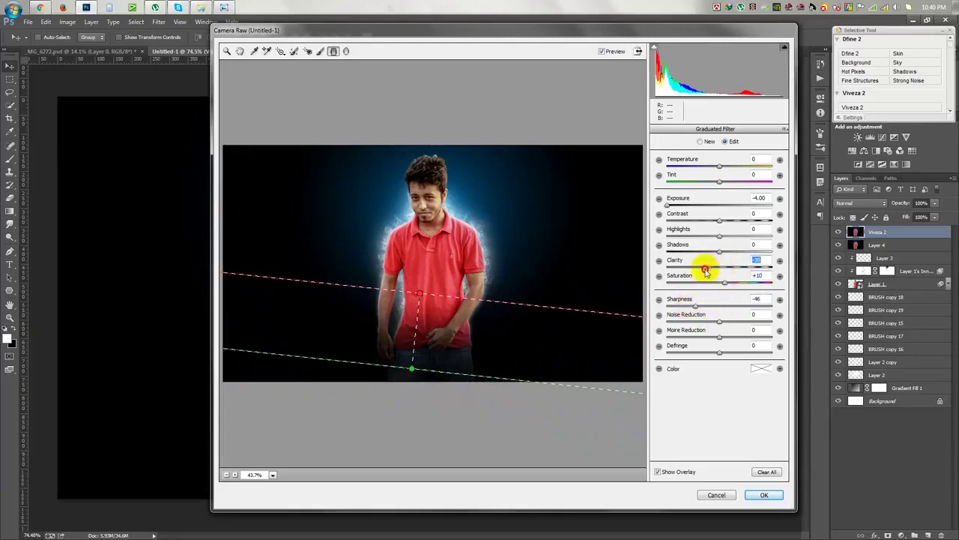
drag(419, 292, 434, 276)
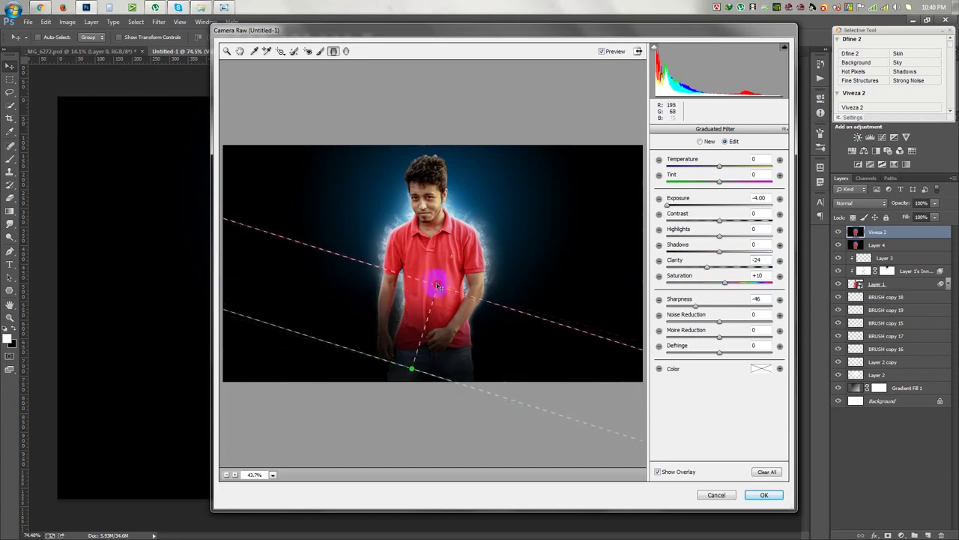
drag(667, 204, 684, 204)
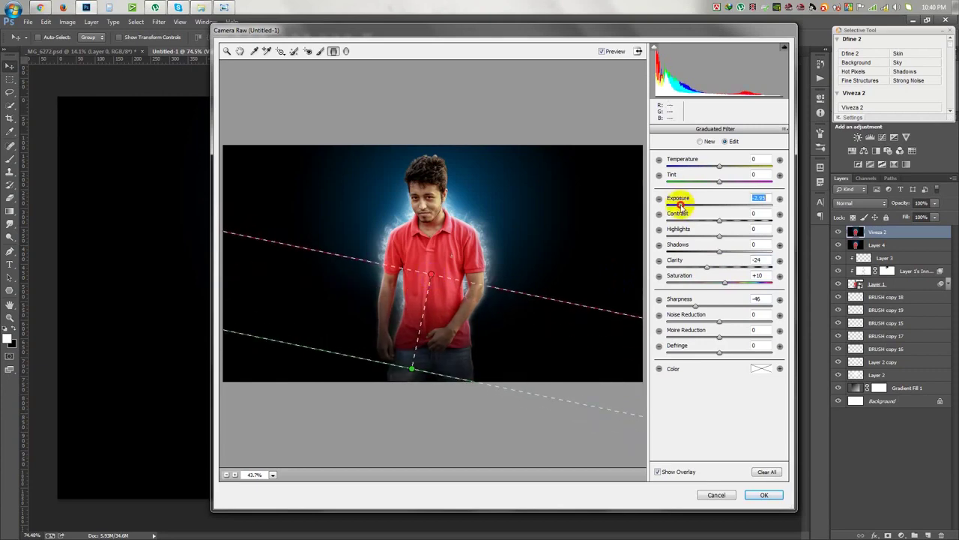
click(759, 495)
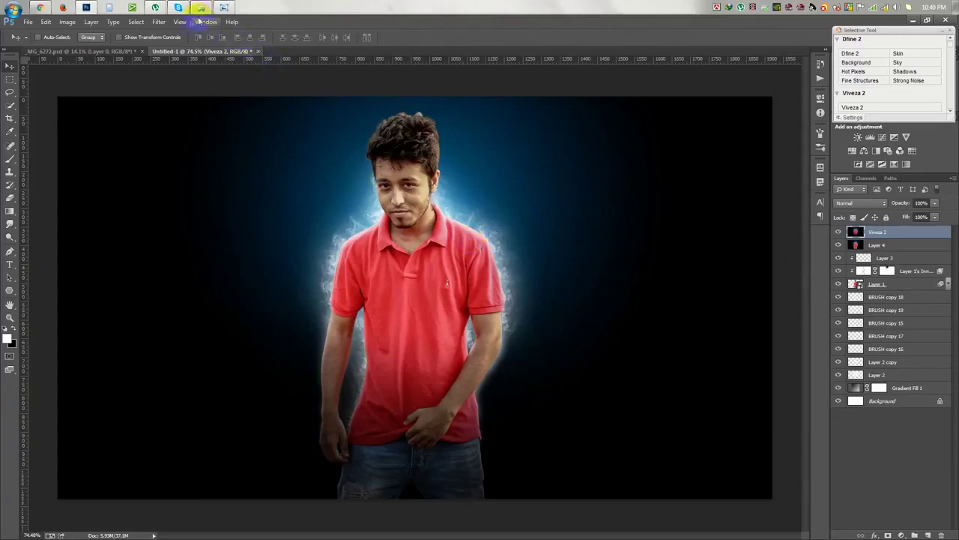
Step: Apply Color Efex Pro 4 Detail Extractor at 25% with Contrast 47% as a new layer
click(158, 21)
click(315, 268)
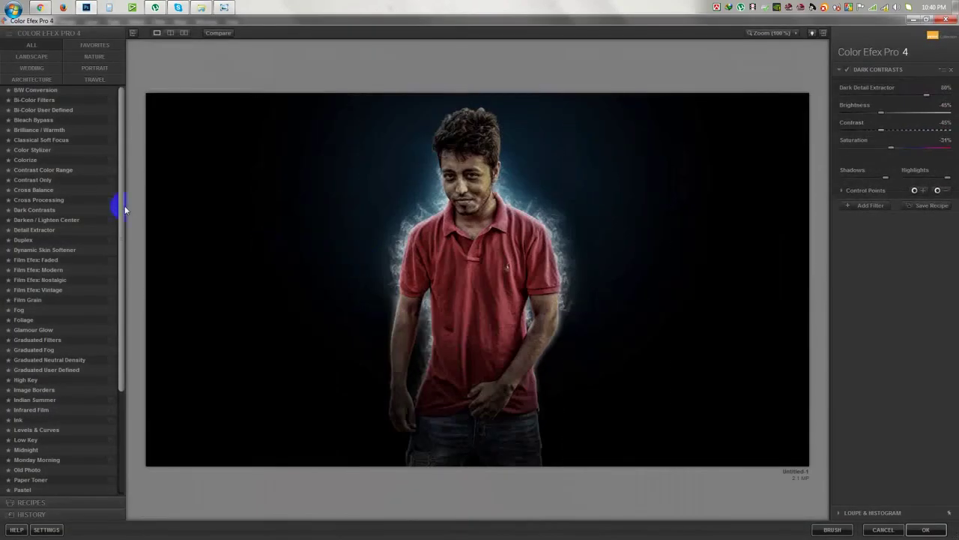
click(30, 233)
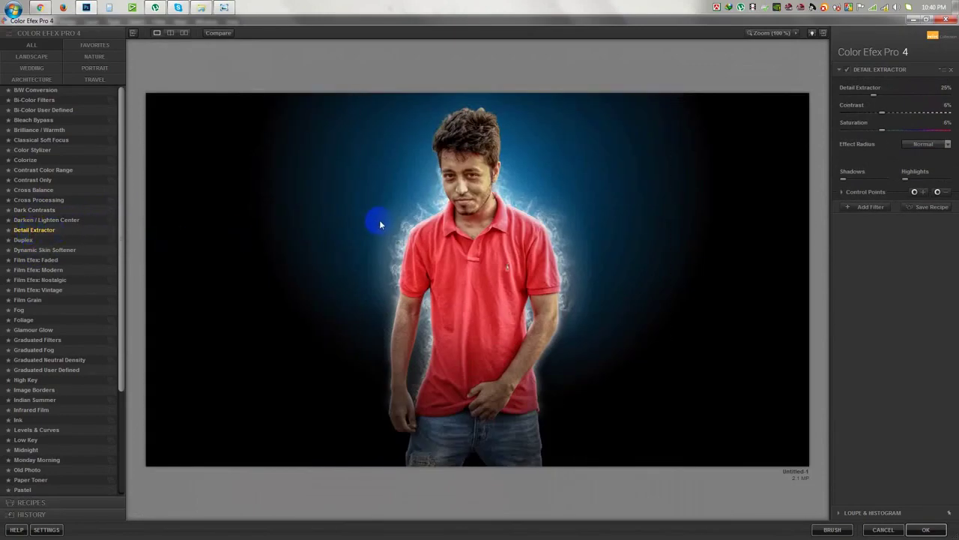
drag(882, 112, 912, 118)
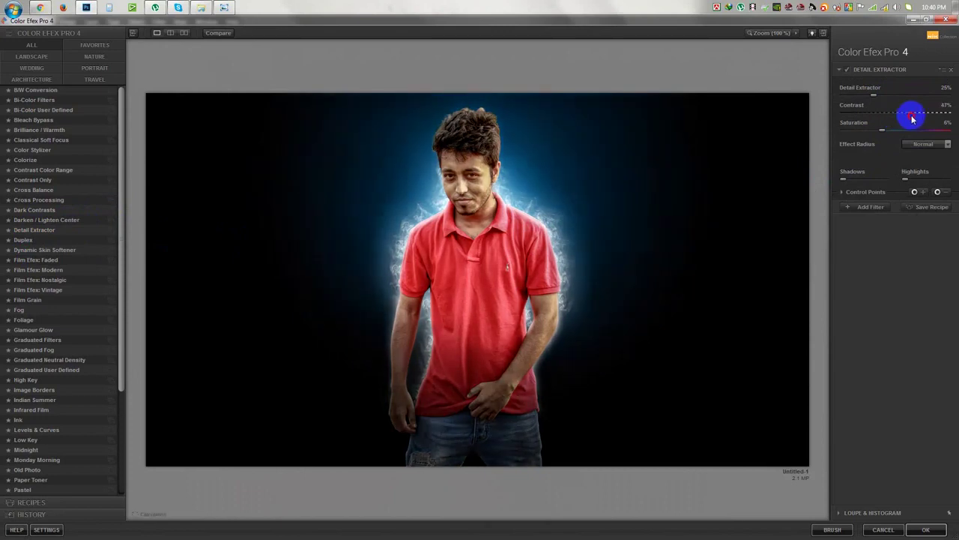
mouse_move(873, 95)
mouse_down()
mouse_move(891, 100)
mouse_move(876, 101)
mouse_up()
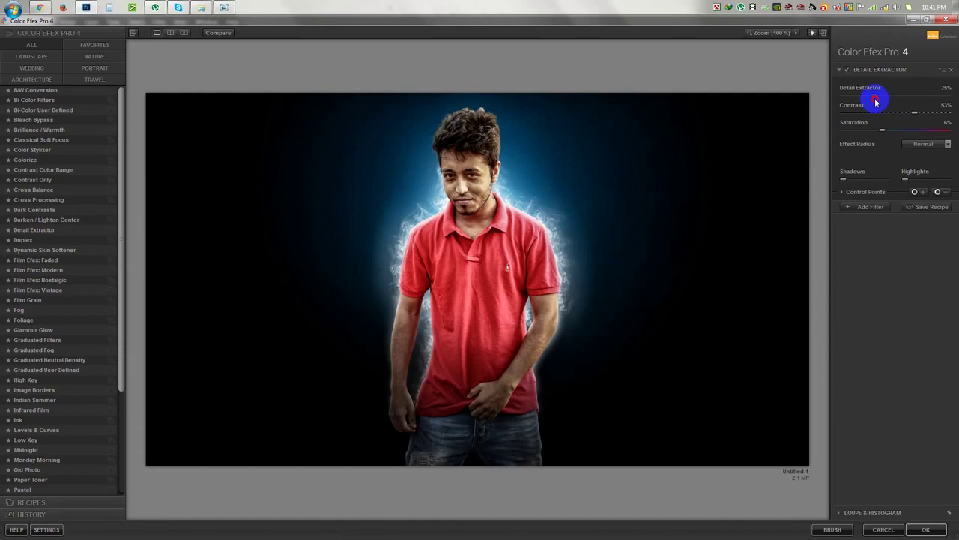
drag(912, 113, 908, 114)
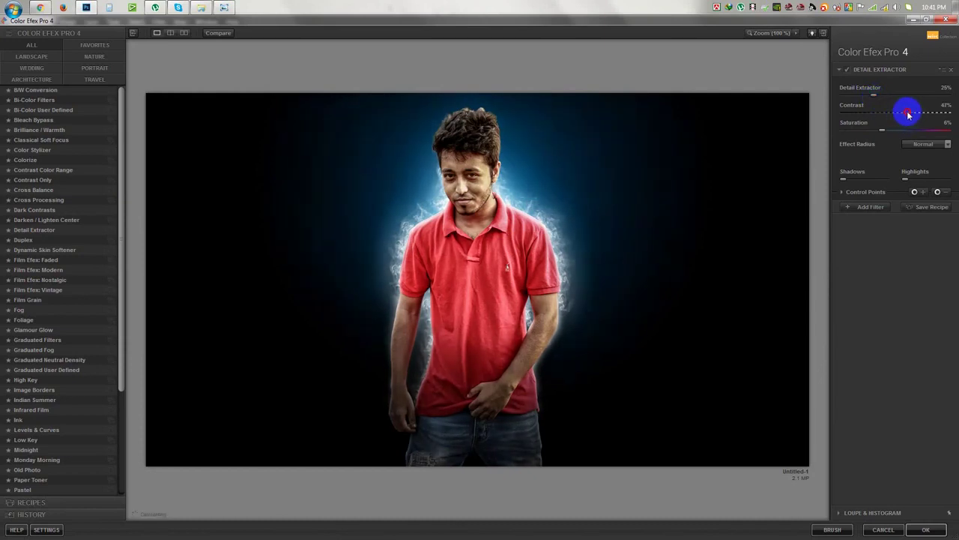
click(925, 529)
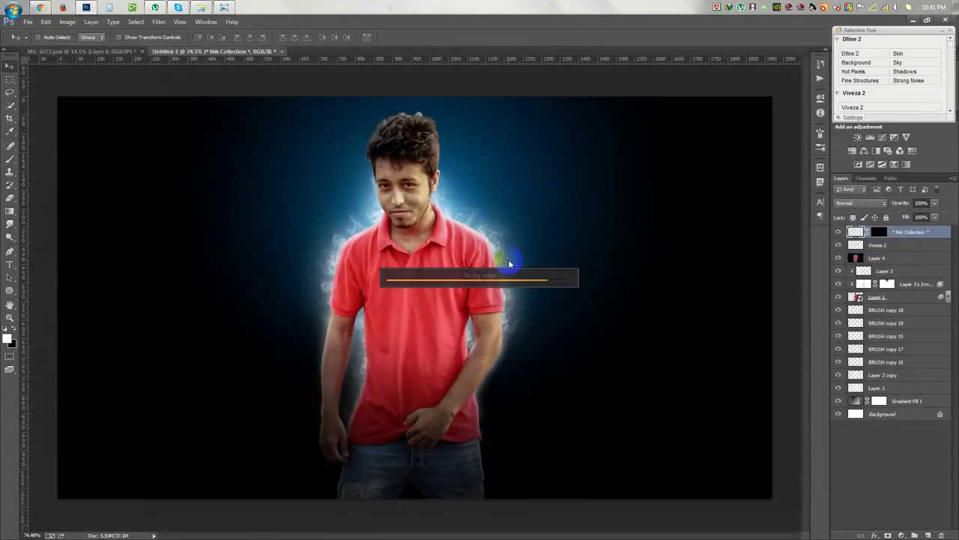
Step: Create a new layer filled with 50% Gray
click(929, 534)
key(i)
click(46, 22)
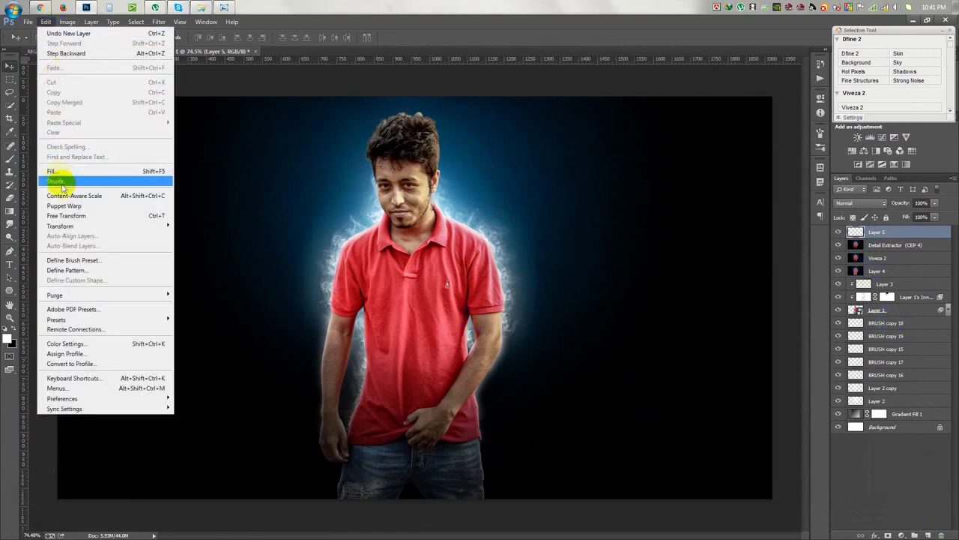
click(129, 172)
click(442, 163)
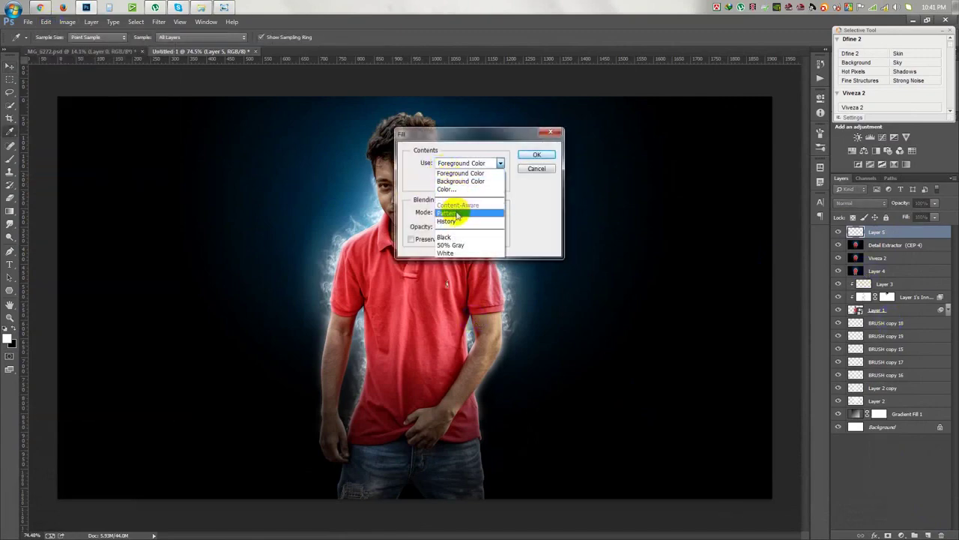
click(452, 245)
click(536, 155)
key(v)
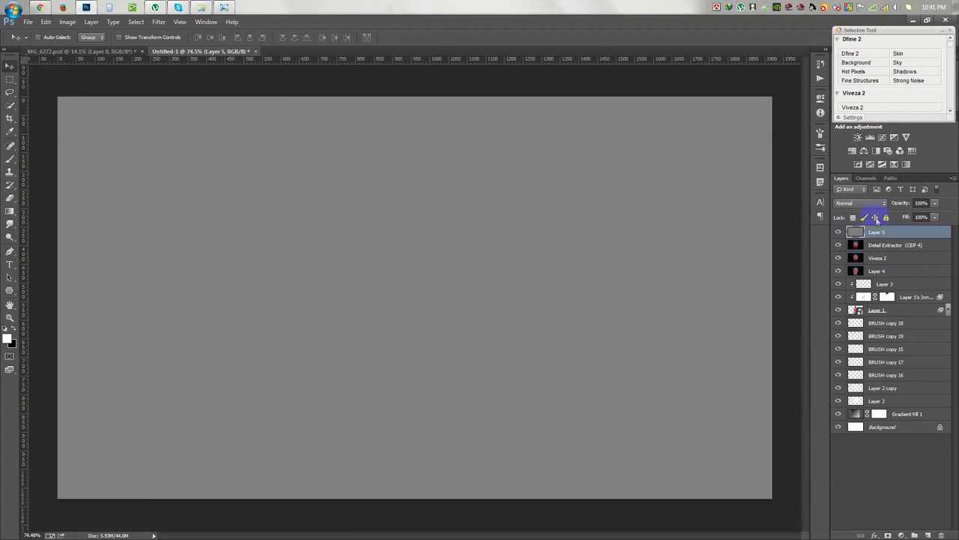
Step: Add monochromatic noise to the gray layer and blend it in Overlay mode
click(159, 22)
mouse_move(167, 156)
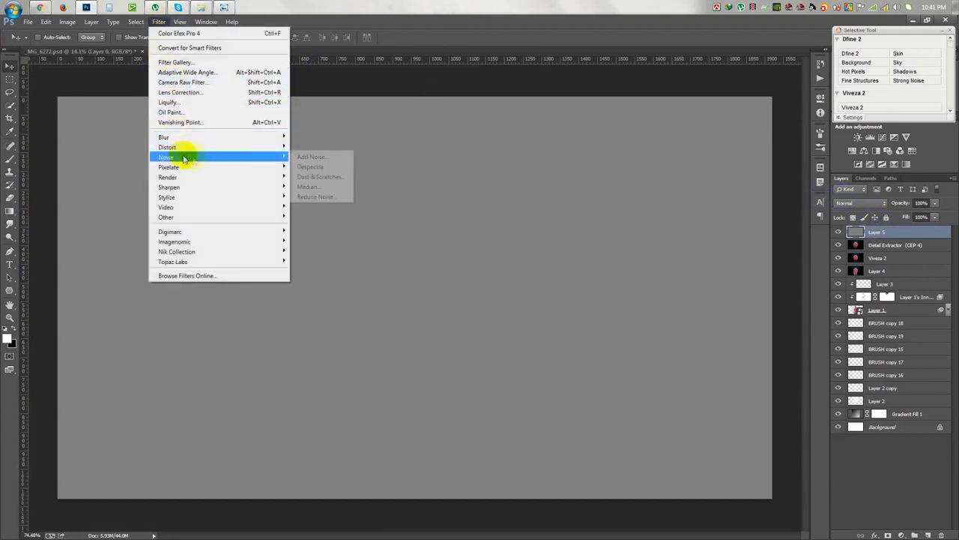
click(311, 157)
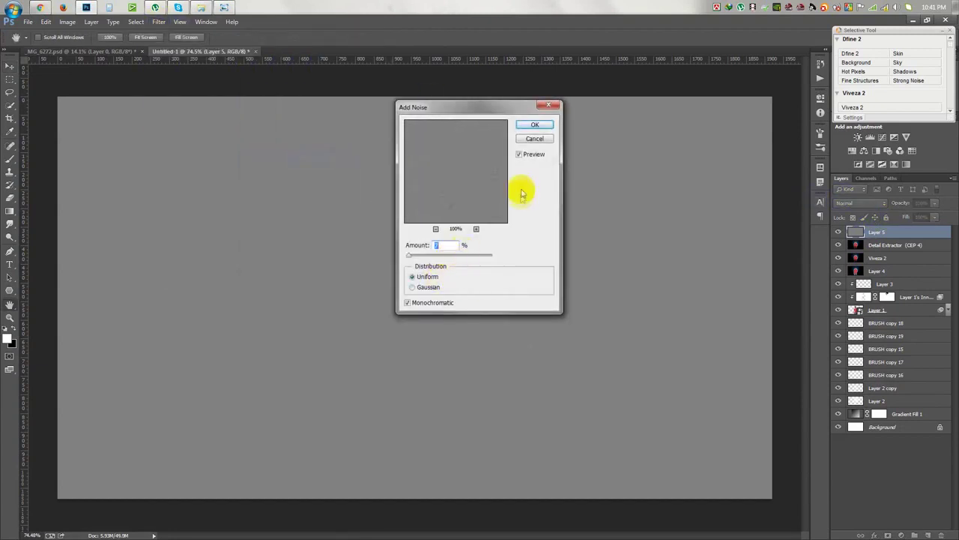
click(532, 126)
click(862, 203)
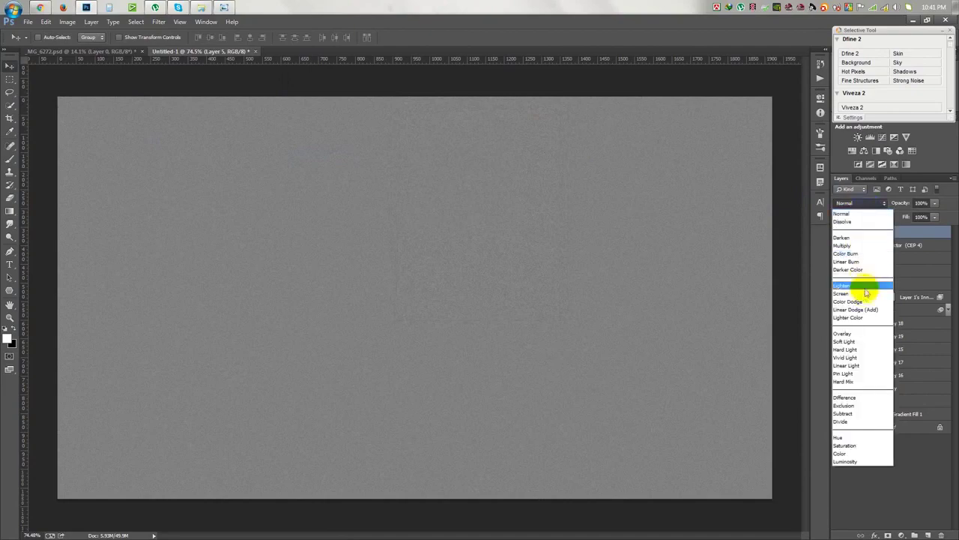
click(851, 334)
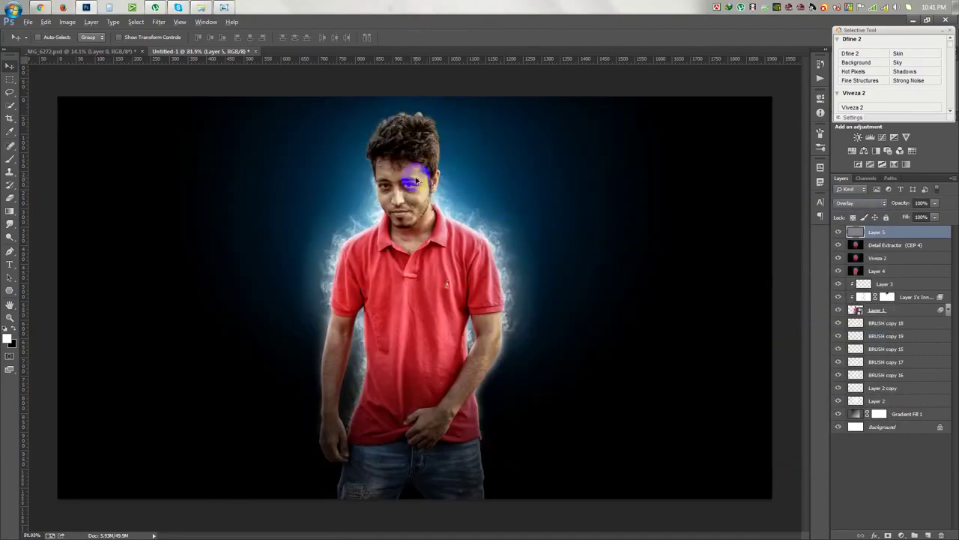
scroll(413, 178, up, 5)
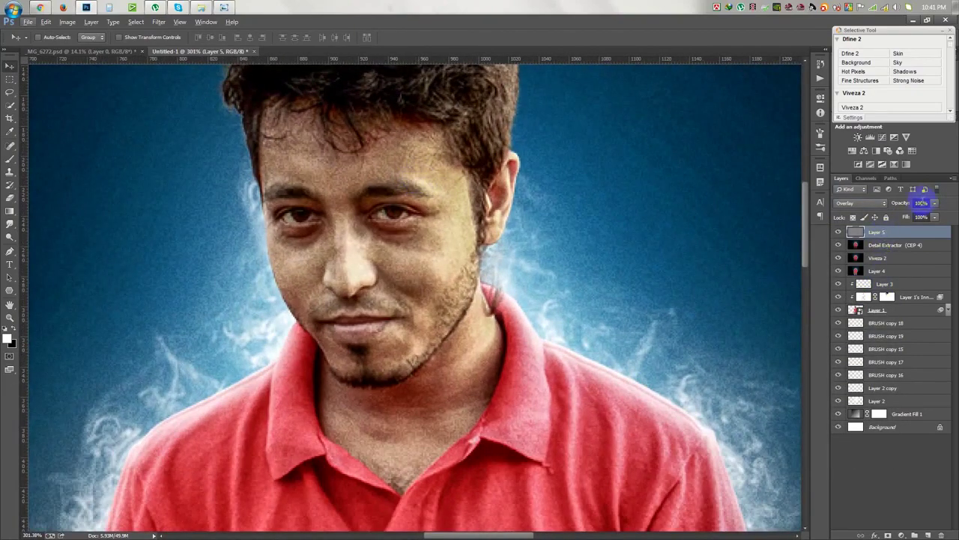
Step: Duplicate the Detail Extractor (CEP 4) layer and switch to the Smudge tool at 10% strength
click(892, 247)
key(ctrl+j)
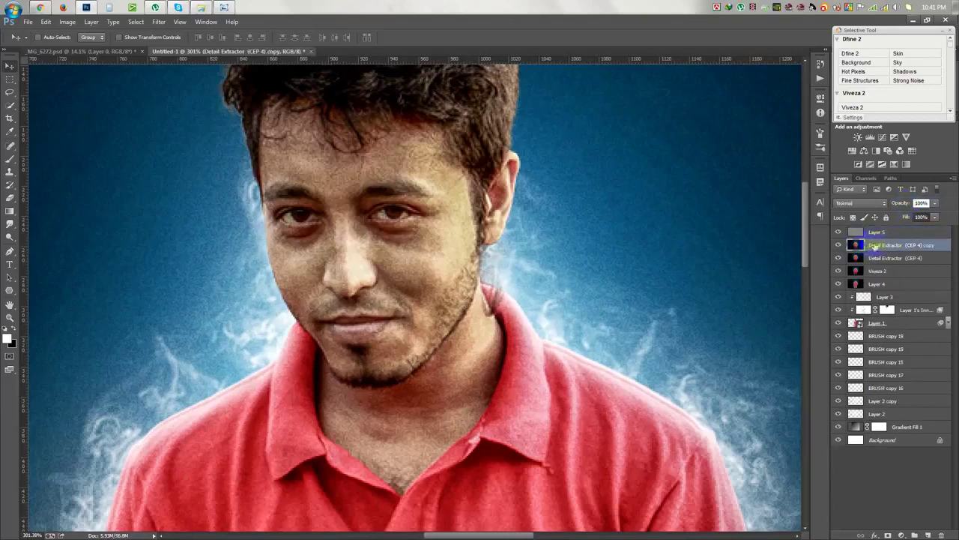
click(10, 236)
click(10, 224)
click(45, 245)
scroll(171, 64, up, 2)
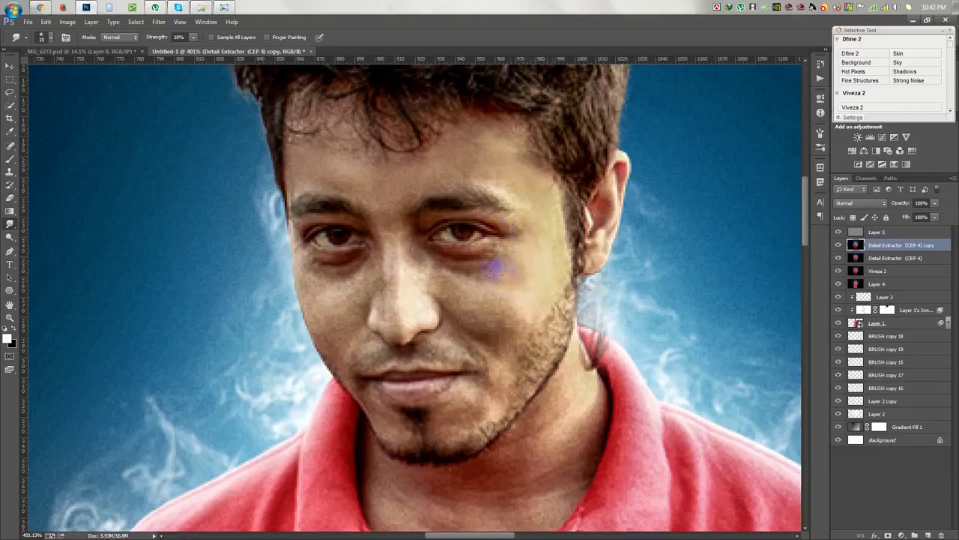
Step: Smudge the skin under both eyes, the hairline, cheek and beside the nostril
drag(507, 274, 416, 244)
drag(442, 146, 337, 114)
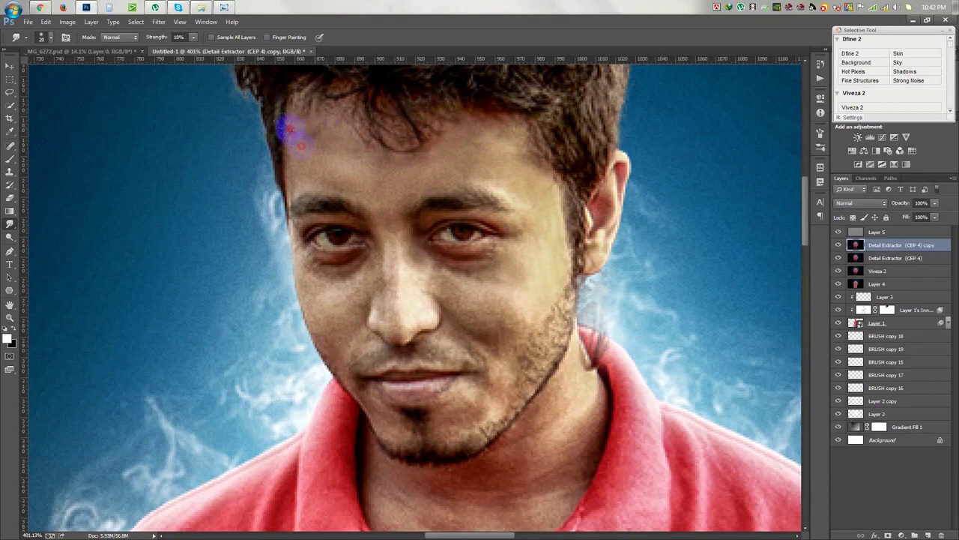
scroll(381, 223, down, 2)
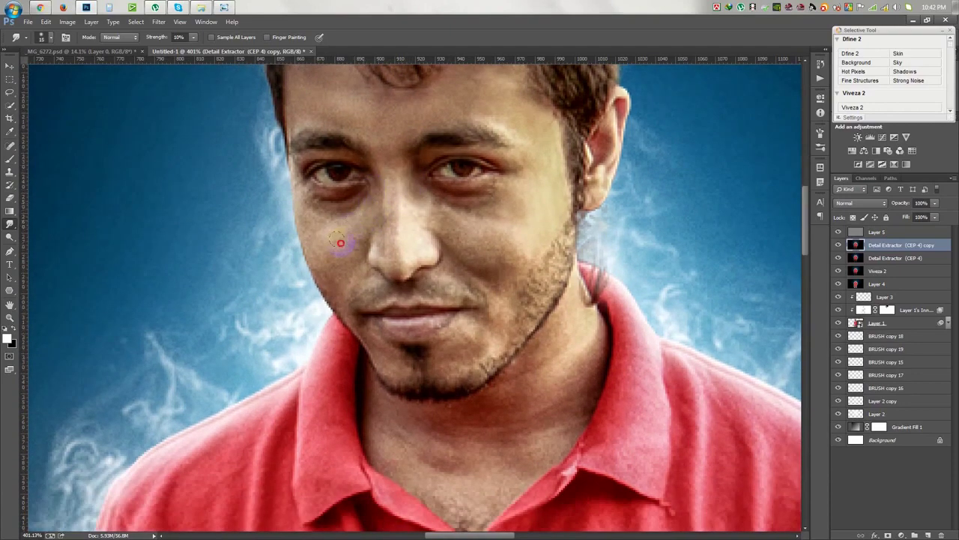
drag(326, 260, 331, 280)
click(376, 254)
drag(316, 215, 350, 218)
mouse_move(374, 183)
mouse_down()
mouse_move(347, 155)
mouse_move(311, 154)
mouse_move(353, 156)
mouse_up()
mouse_move(455, 193)
mouse_down()
mouse_move(434, 187)
mouse_move(446, 199)
mouse_move(487, 188)
mouse_move(467, 197)
mouse_up()
mouse_move(364, 188)
mouse_down()
mouse_move(310, 203)
mouse_move(336, 194)
mouse_move(315, 188)
mouse_up()
Step: Smudge the cheek by the mouth, beard, neck, lower lip, moustache and jaw
scroll(372, 217, down, 1)
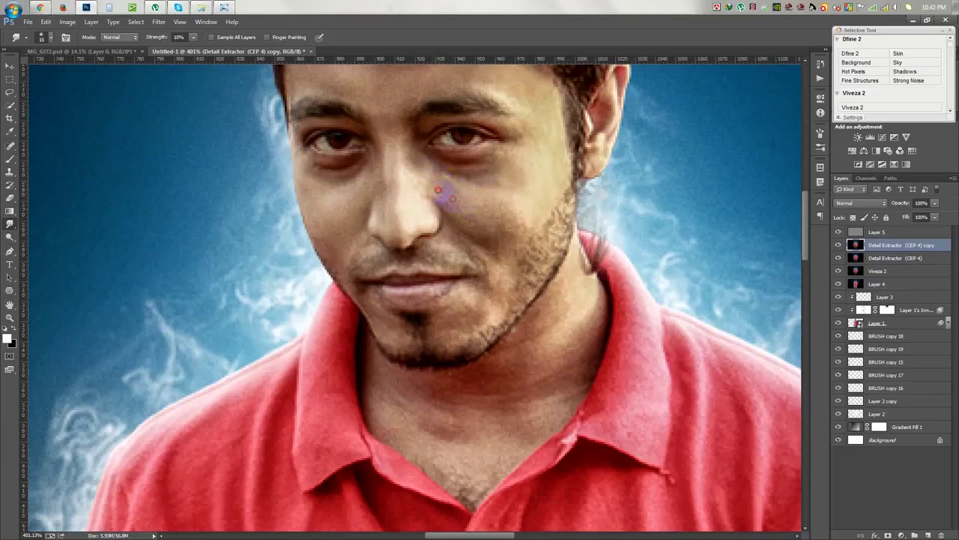
drag(508, 239, 474, 249)
mouse_move(355, 251)
mouse_down()
mouse_move(377, 317)
mouse_move(398, 340)
mouse_move(447, 328)
mouse_up()
scroll(525, 322, down, 2)
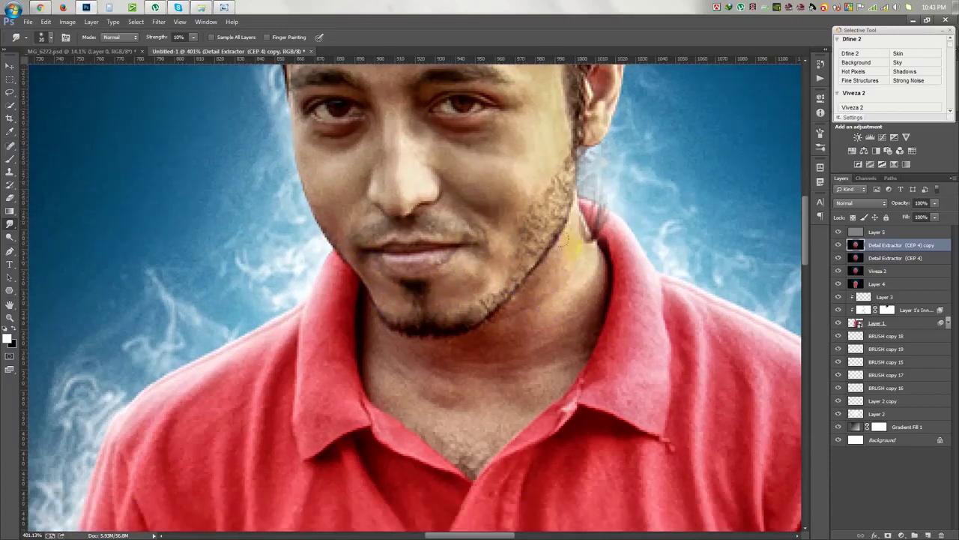
mouse_move(528, 303)
mouse_down()
mouse_move(485, 337)
mouse_move(368, 334)
mouse_up()
drag(478, 277, 484, 268)
mouse_move(434, 230)
mouse_down()
mouse_move(467, 239)
mouse_move(353, 236)
mouse_up()
drag(502, 300, 400, 323)
scroll(396, 317, down, 5)
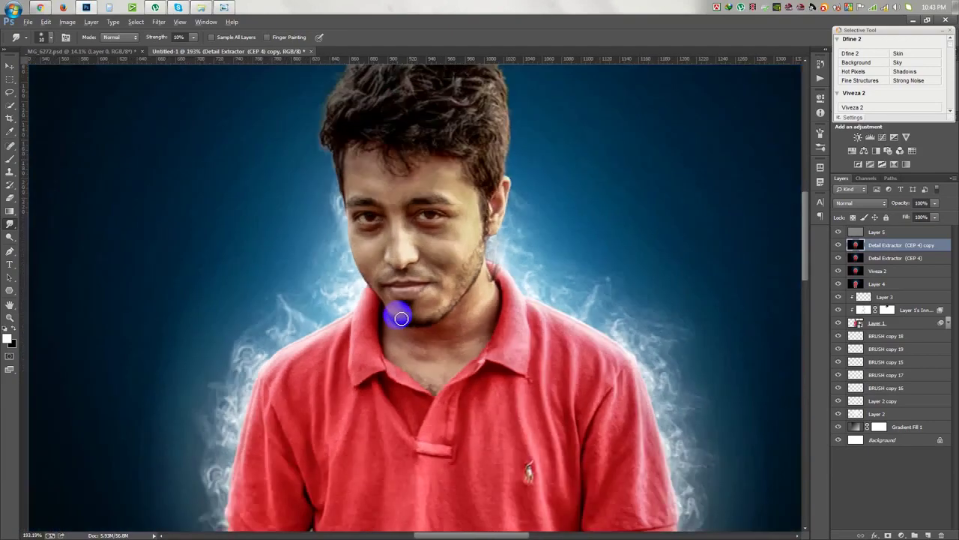
Step: Smooth the skin along the upper arm, elbow and forearm
scroll(396, 315, down, 2)
scroll(395, 217, up, 2)
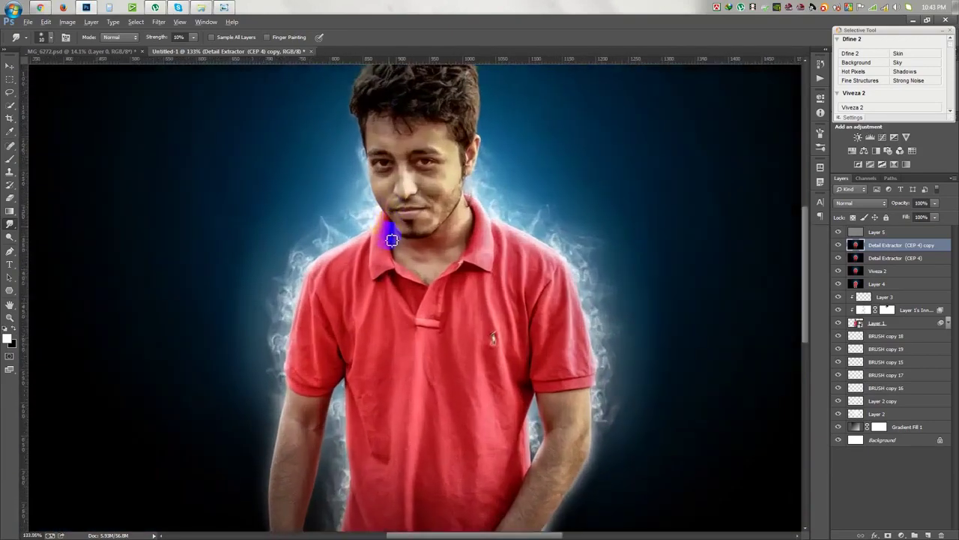
scroll(448, 247, up, 2)
scroll(540, 285, up, 2)
scroll(574, 257, up, 2)
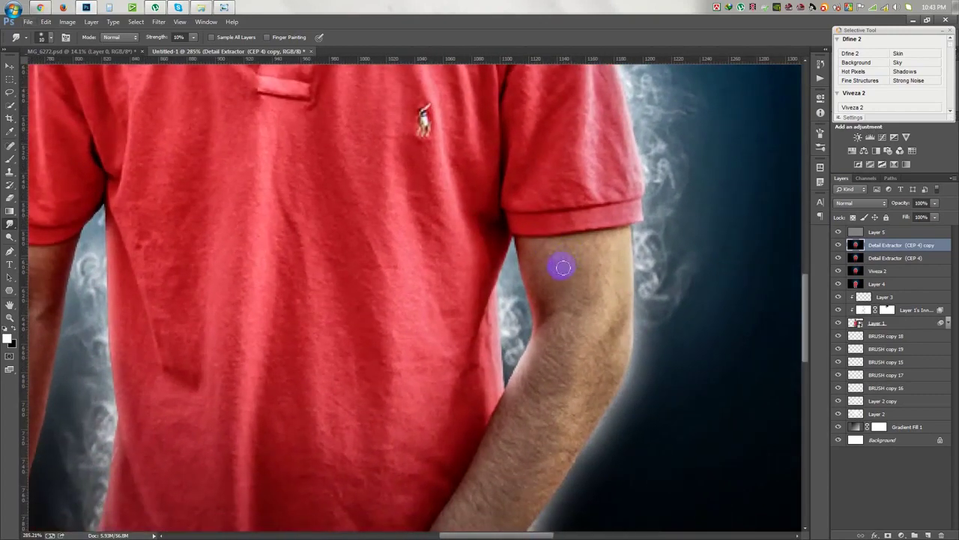
drag(553, 263, 554, 282)
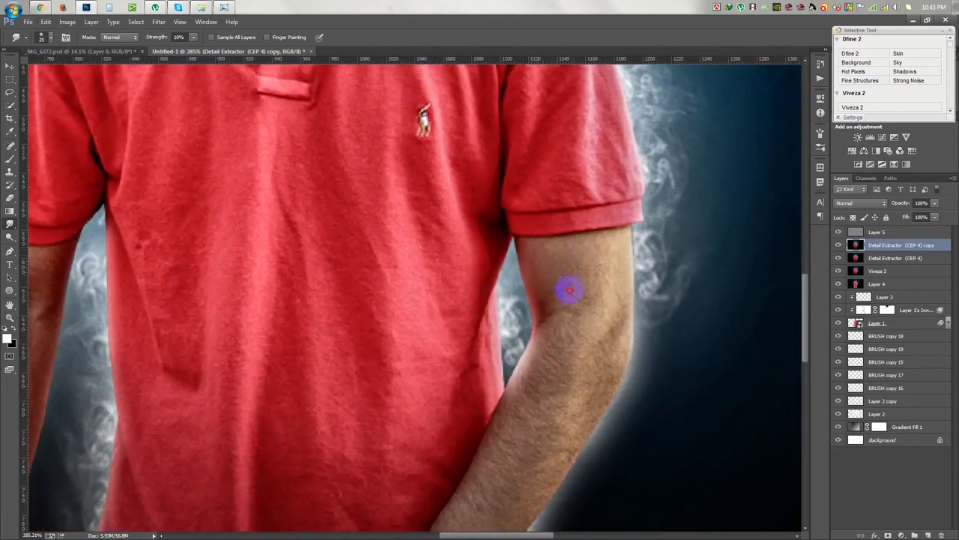
drag(569, 315, 539, 370)
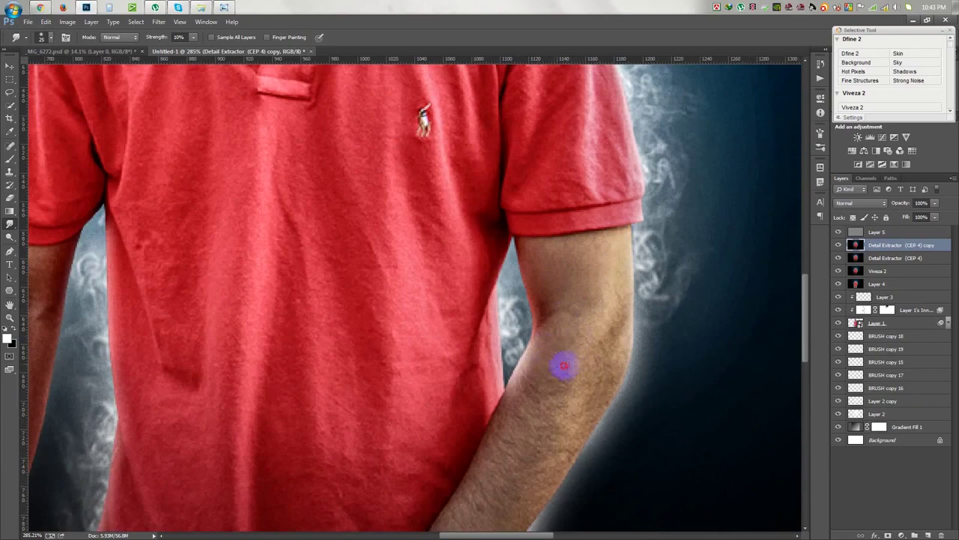
drag(618, 321, 605, 394)
Step: Smooth the hand and the other arm, then zoom out to view the whole image
scroll(618, 315, down, 2)
scroll(561, 321, down, 1)
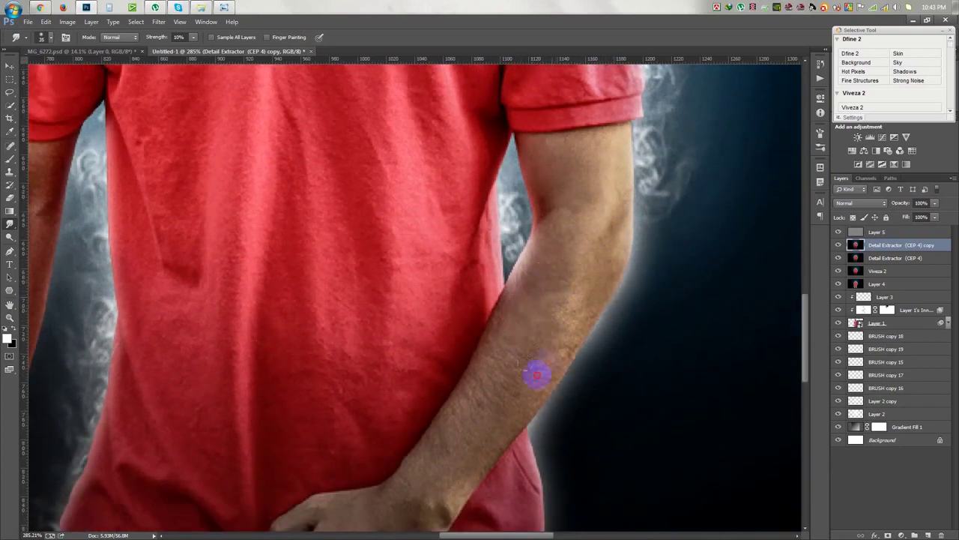
scroll(524, 345, down, 2)
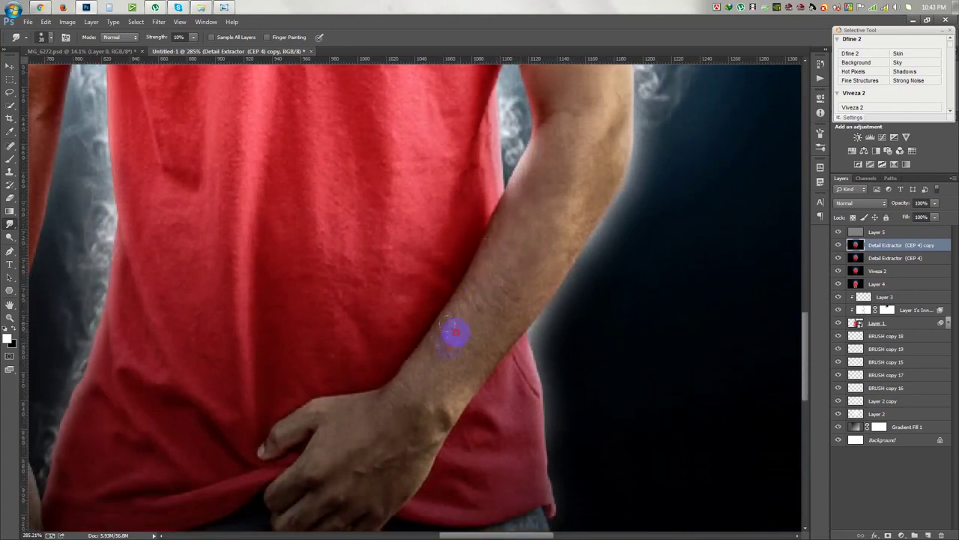
scroll(517, 310, down, 1)
scroll(498, 307, down, 1)
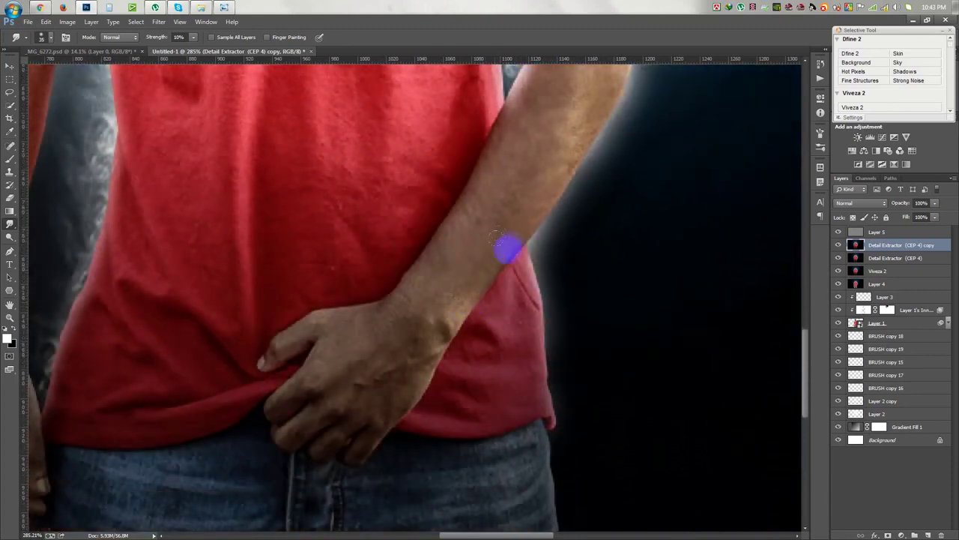
scroll(498, 253, down, 1)
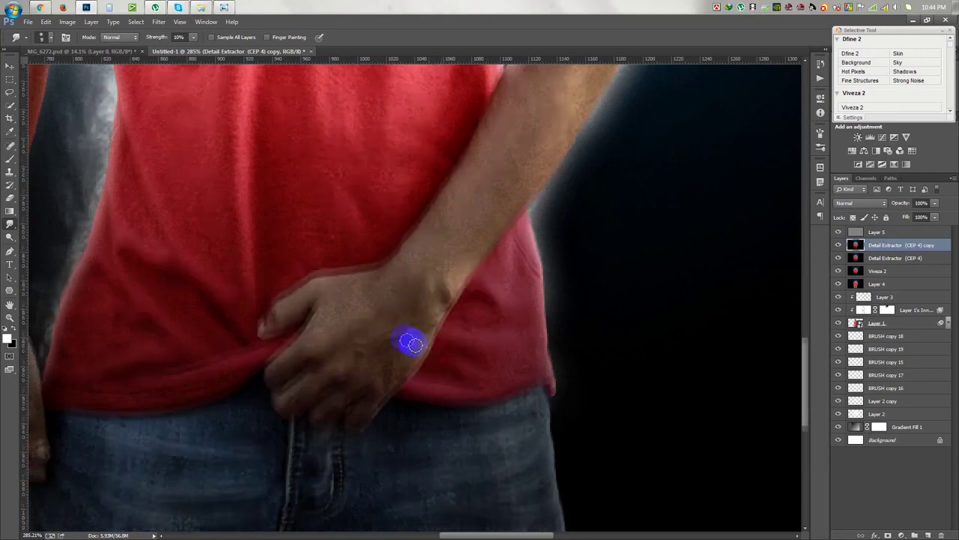
scroll(397, 330, down, 2)
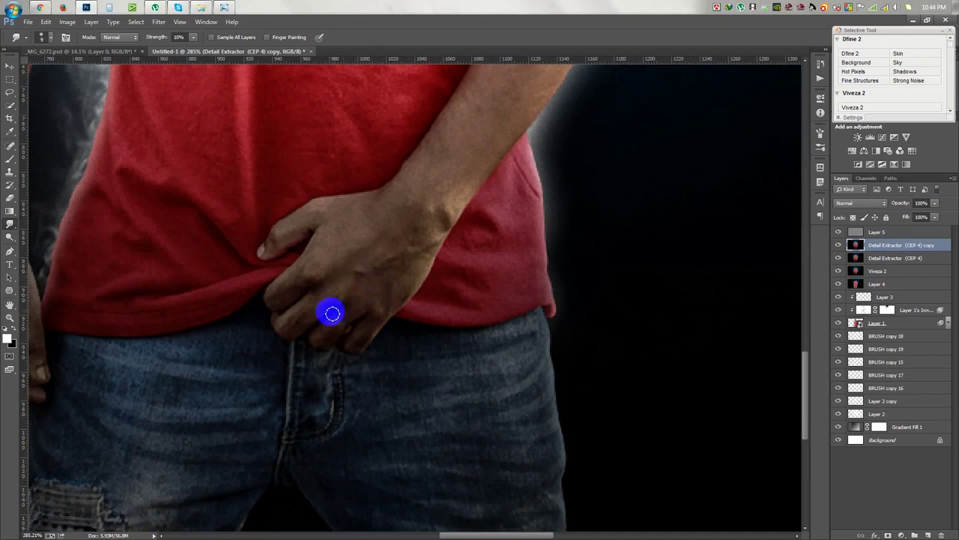
scroll(330, 322, left, 6)
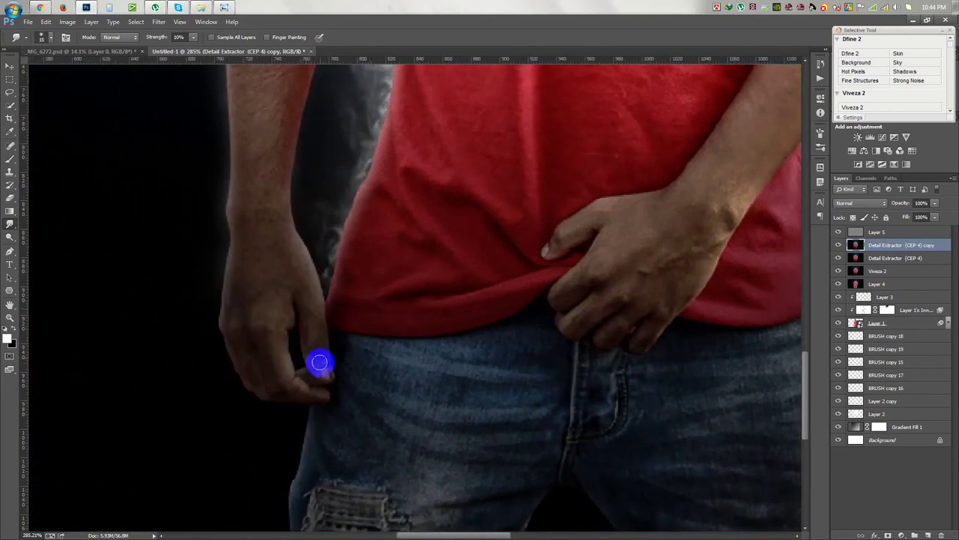
drag(304, 299, 275, 341)
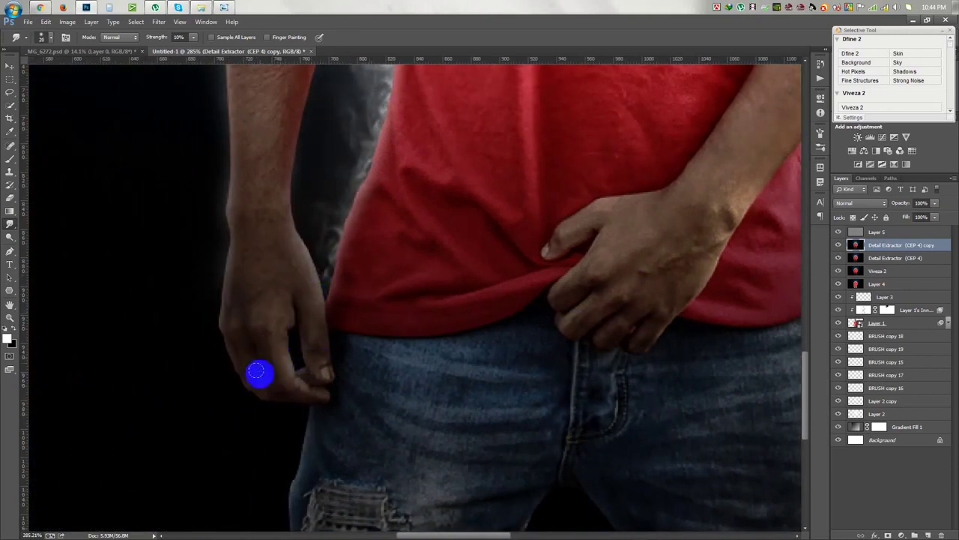
click(260, 304)
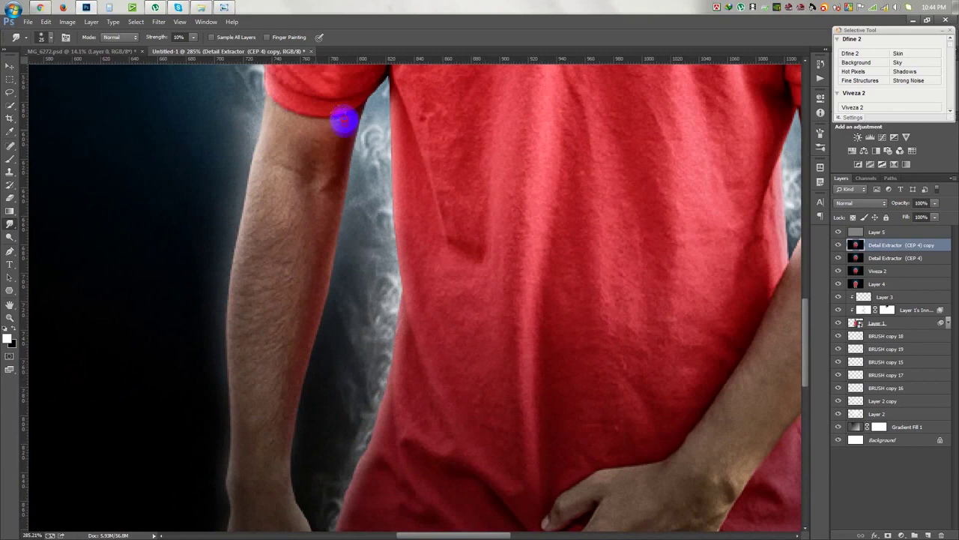
drag(344, 120, 255, 236)
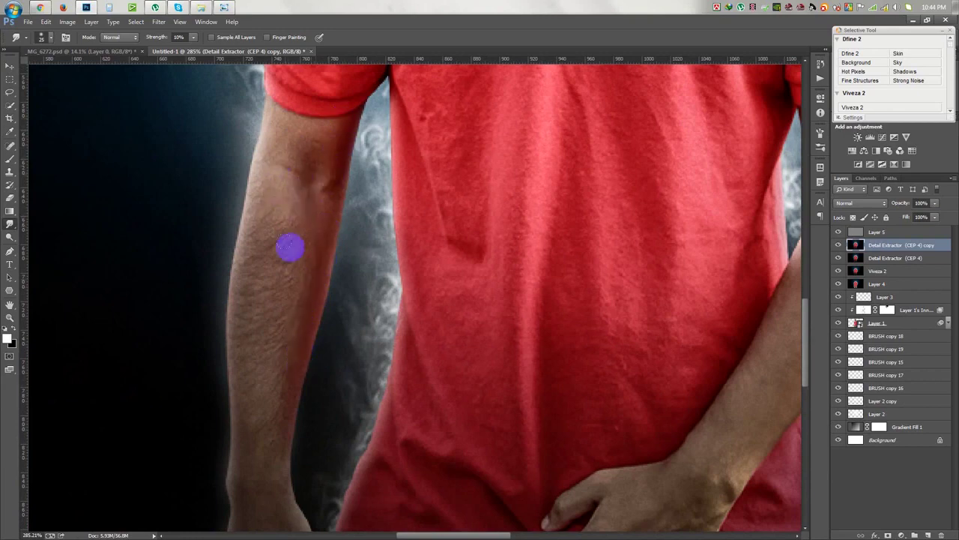
drag(262, 383, 291, 405)
key(ctrl+0)
key(ctrl+minus)
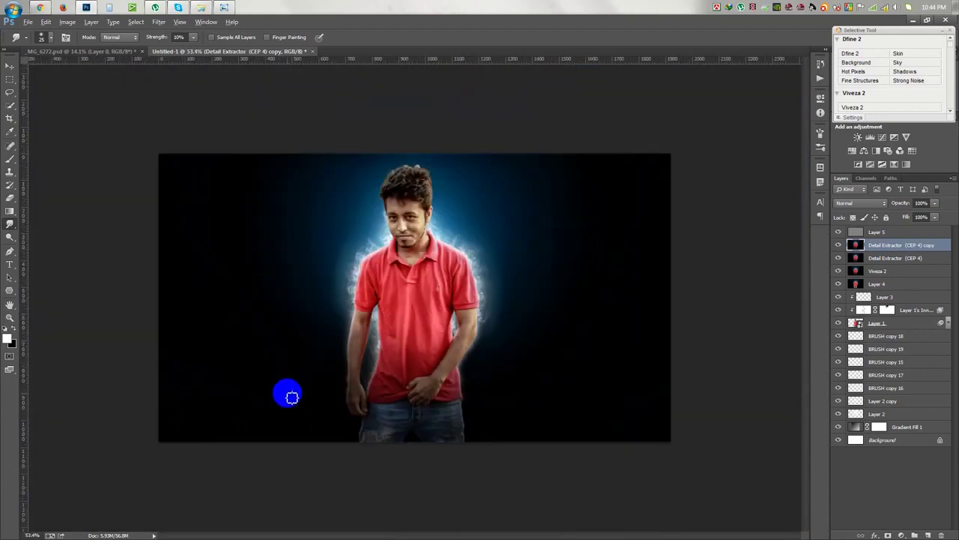
Step: Add Layer 6 above Layer 5 and copy the merged image into it with Apply Image
key(ctrl+plus)
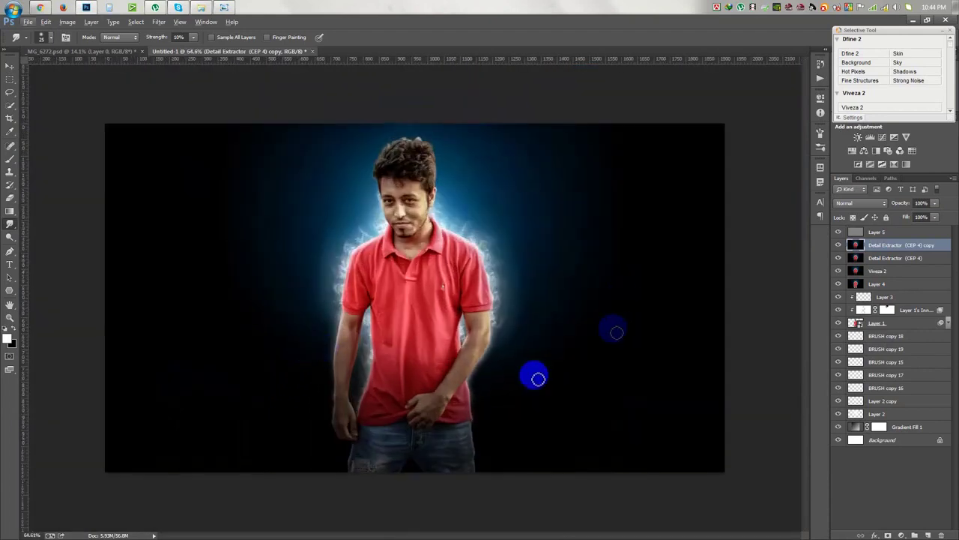
click(885, 235)
click(928, 524)
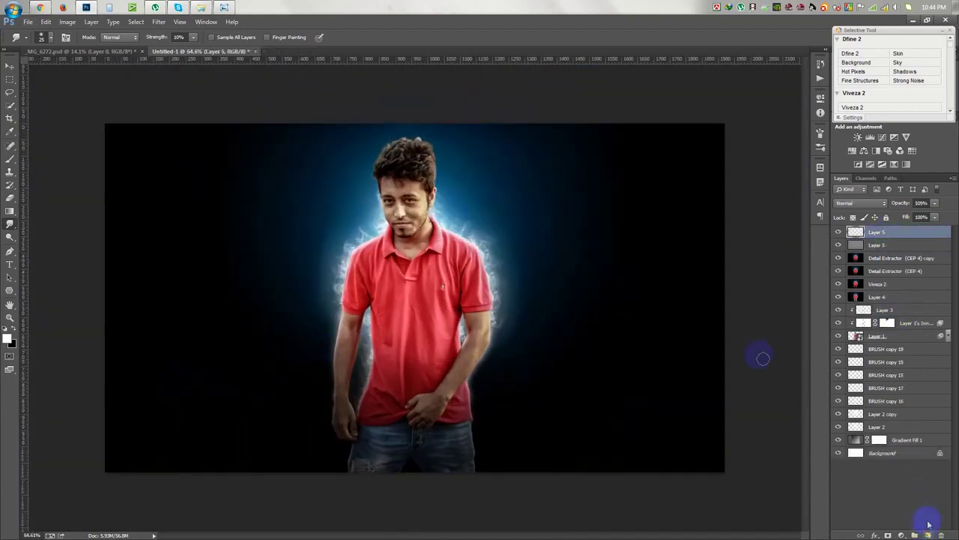
click(69, 24)
click(838, 246)
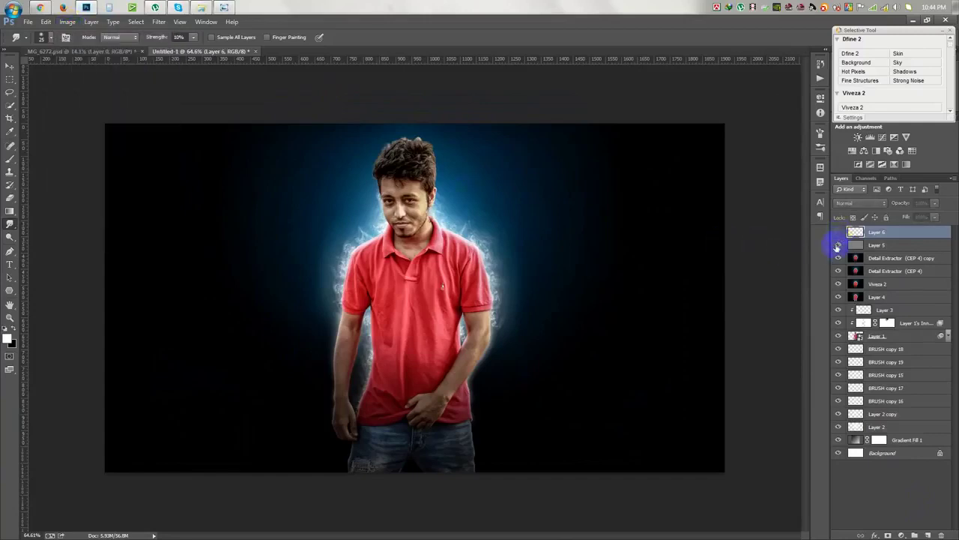
click(885, 247)
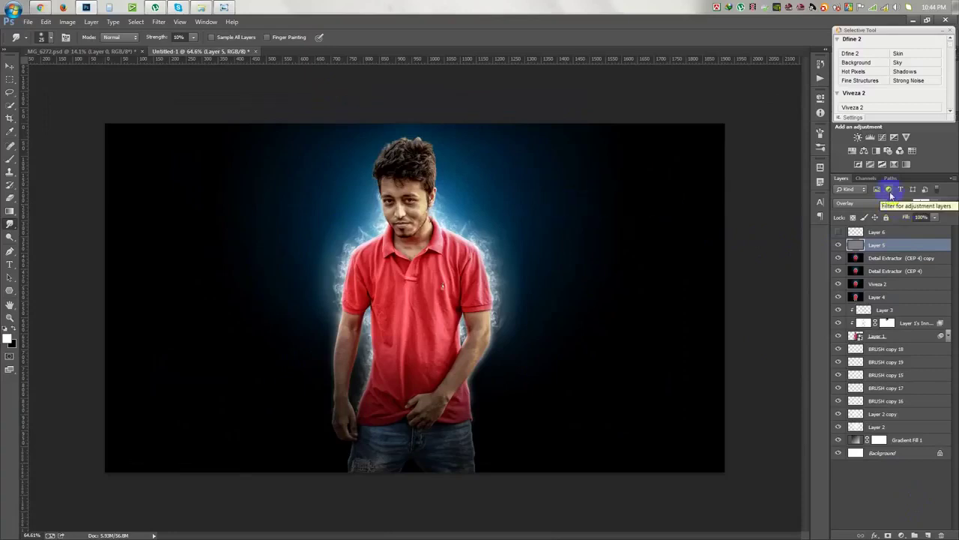
click(877, 233)
click(68, 21)
click(89, 172)
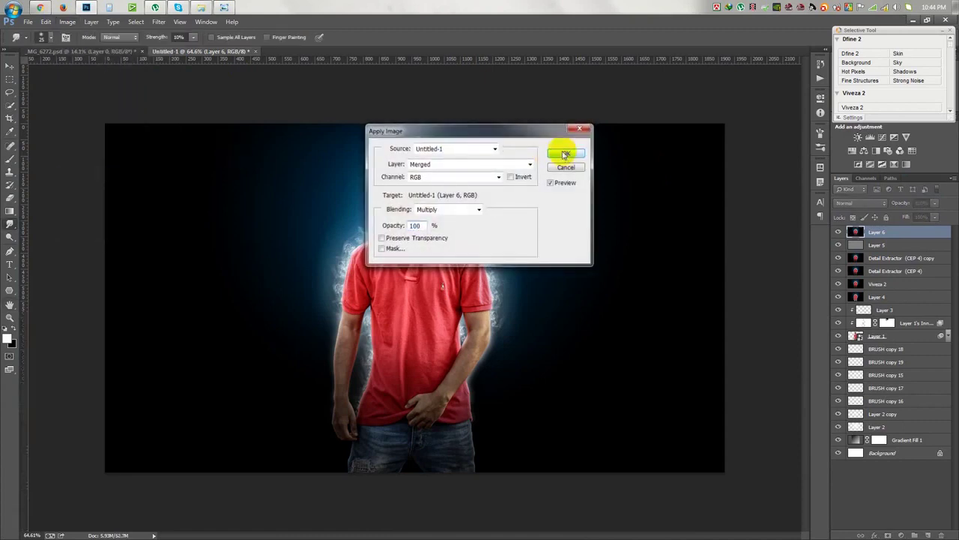
click(562, 152)
Step: Add Layer 7 filled with 50% gray and set to Overlay blending
click(929, 534)
click(53, 24)
click(68, 172)
click(539, 155)
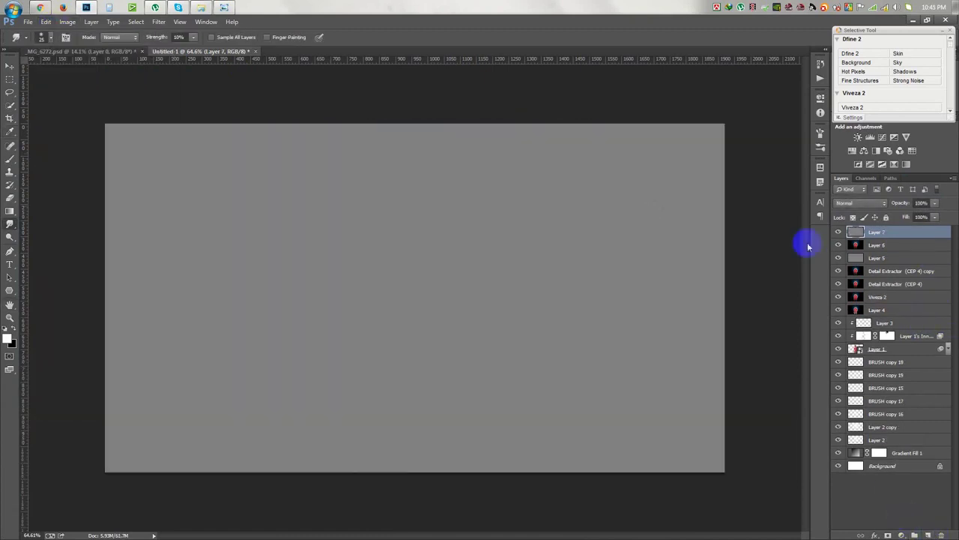
click(862, 203)
click(843, 332)
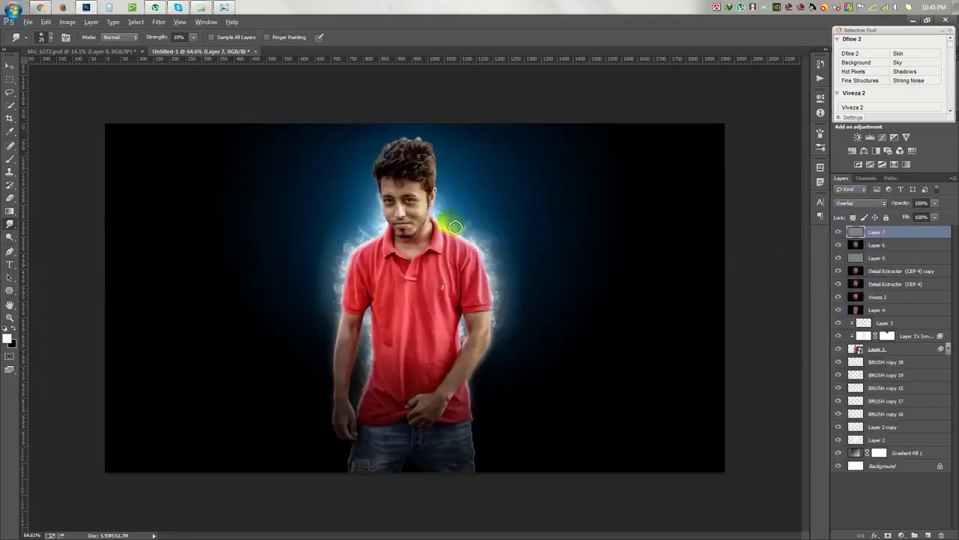
click(11, 66)
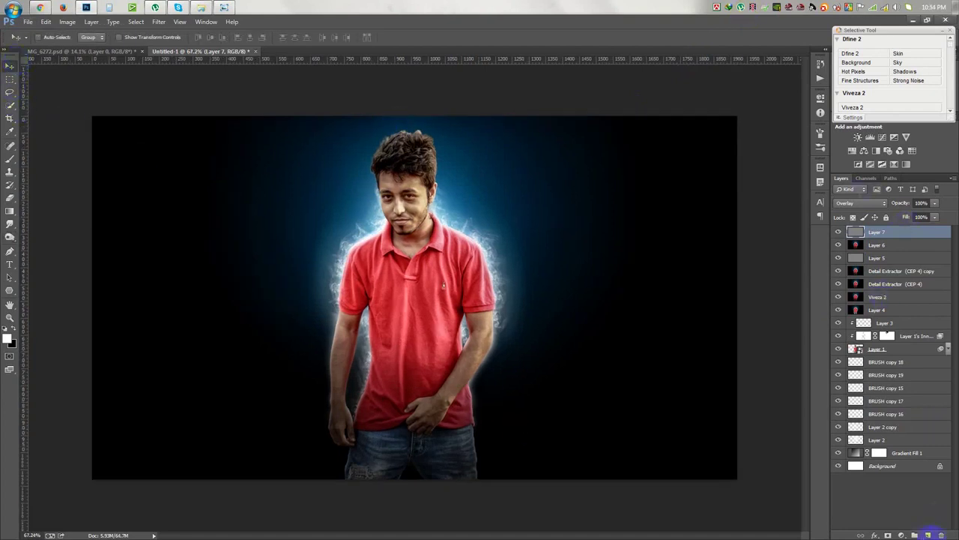
Step: Add Layer 8 holding a merged copy of the image via Apply Image
click(928, 534)
click(68, 21)
click(97, 163)
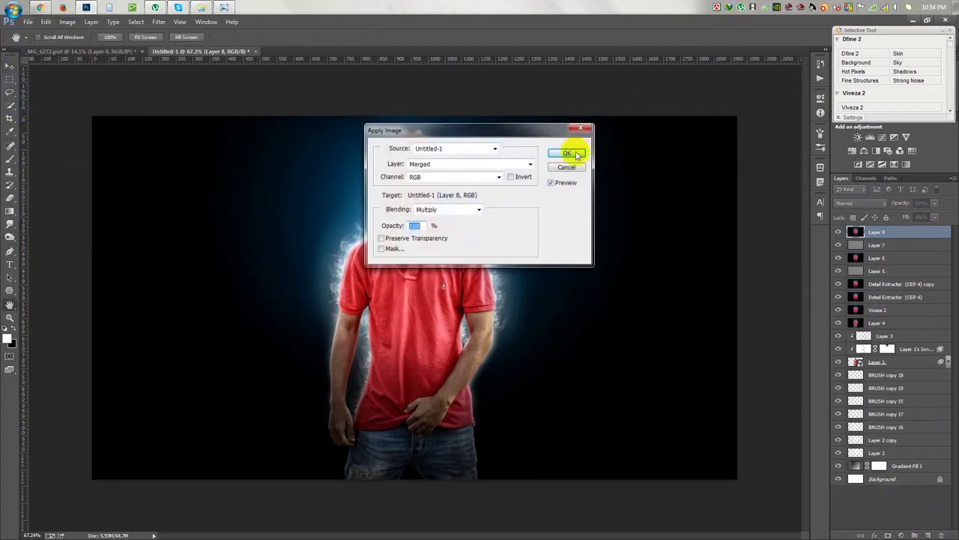
click(568, 154)
Step: Add a Camera Raw graduated filter at Exposure -2.00, angled across the bottom, and apply it
click(158, 21)
click(202, 92)
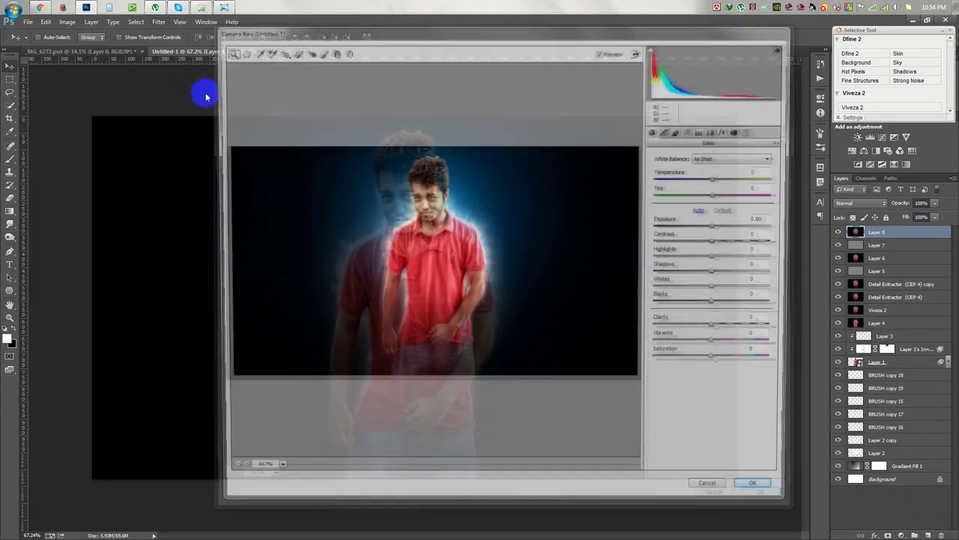
click(333, 51)
drag(399, 372, 414, 287)
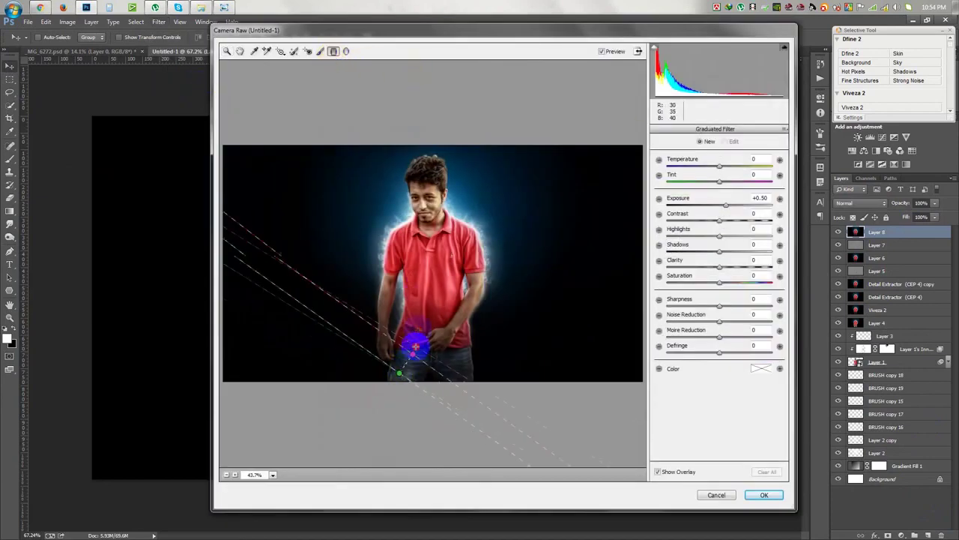
drag(725, 205, 709, 209)
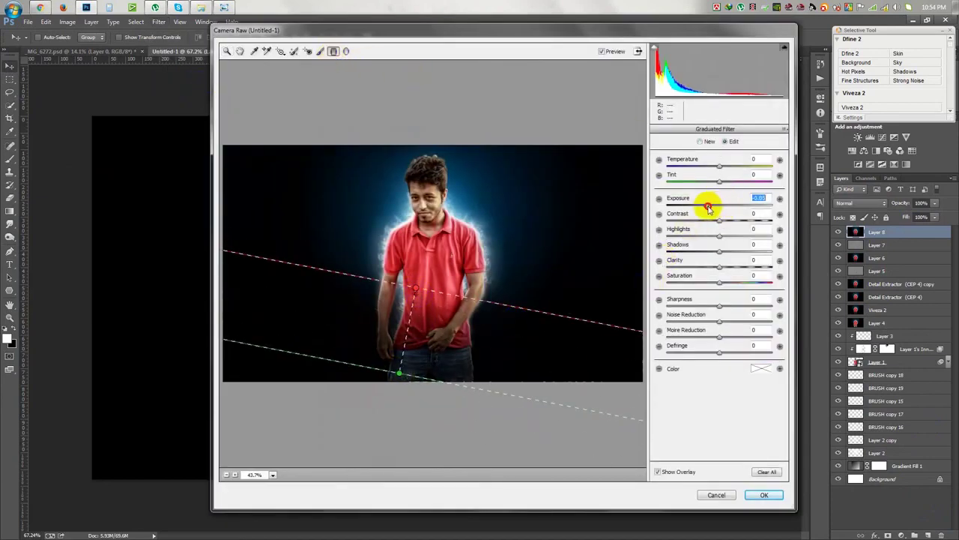
drag(696, 210, 693, 208)
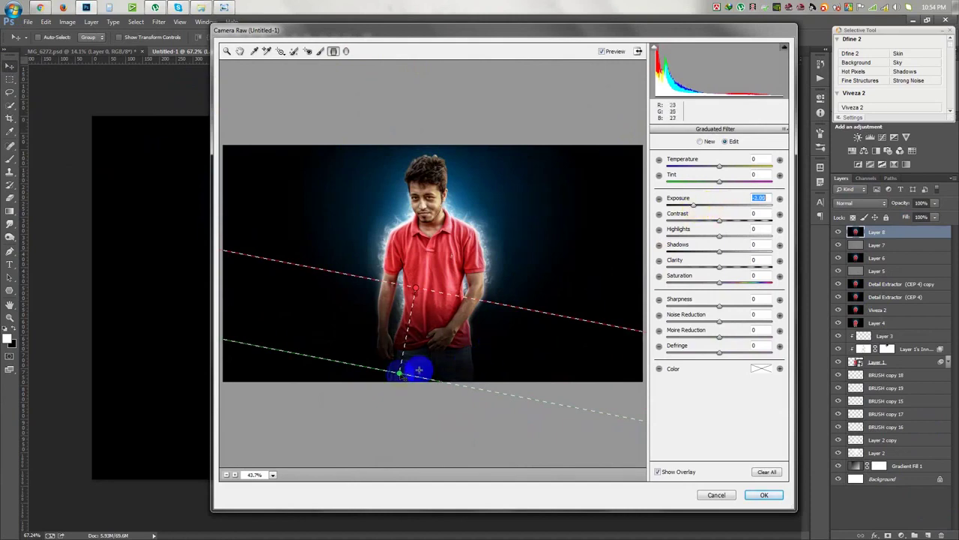
drag(400, 372, 435, 404)
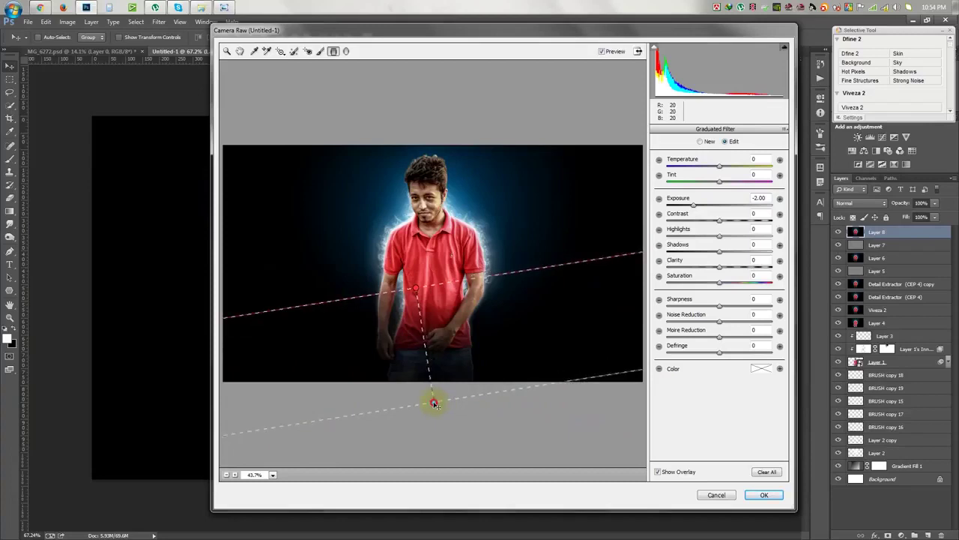
drag(415, 288, 417, 313)
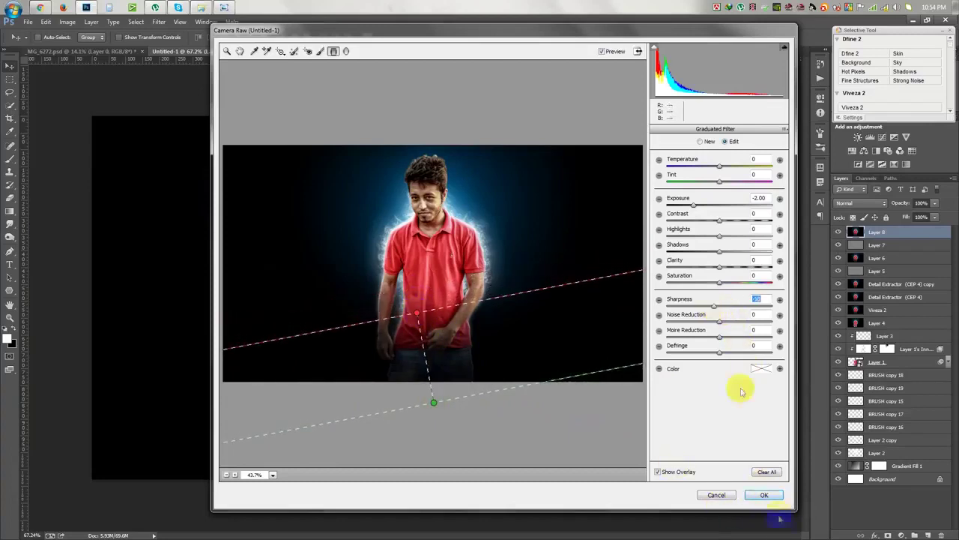
click(768, 496)
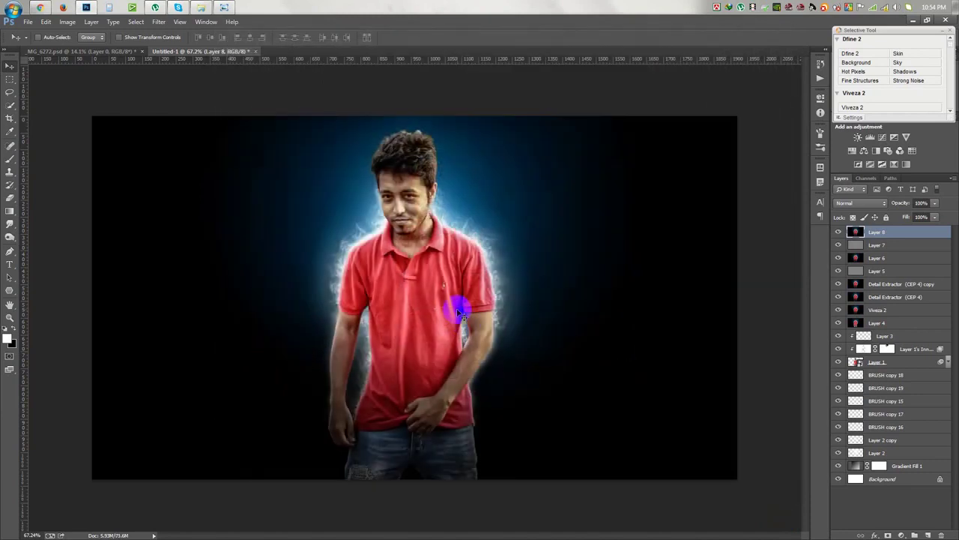
Step: Save the layered composite to the Desktop as My Photo.psd
key(ctrl+s)
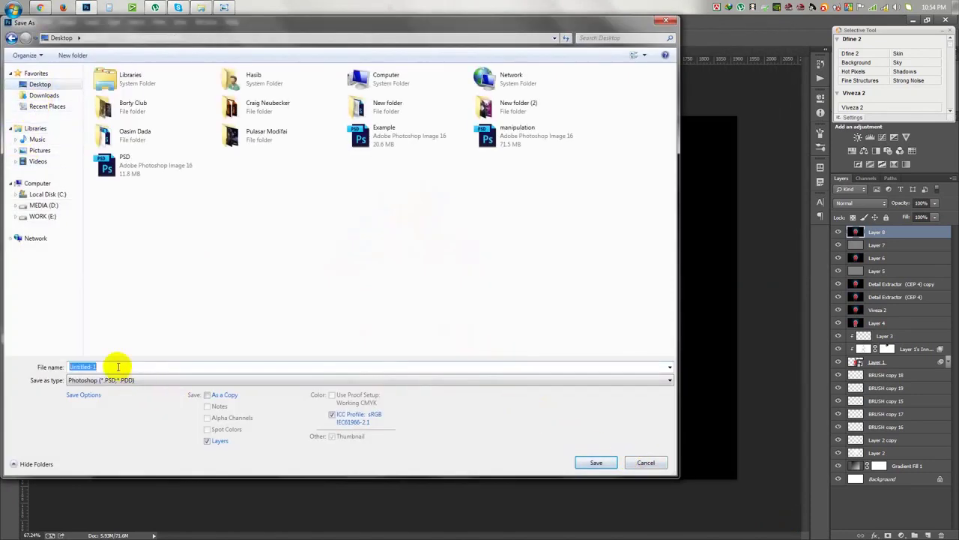
text(My Photo)
key(Return)
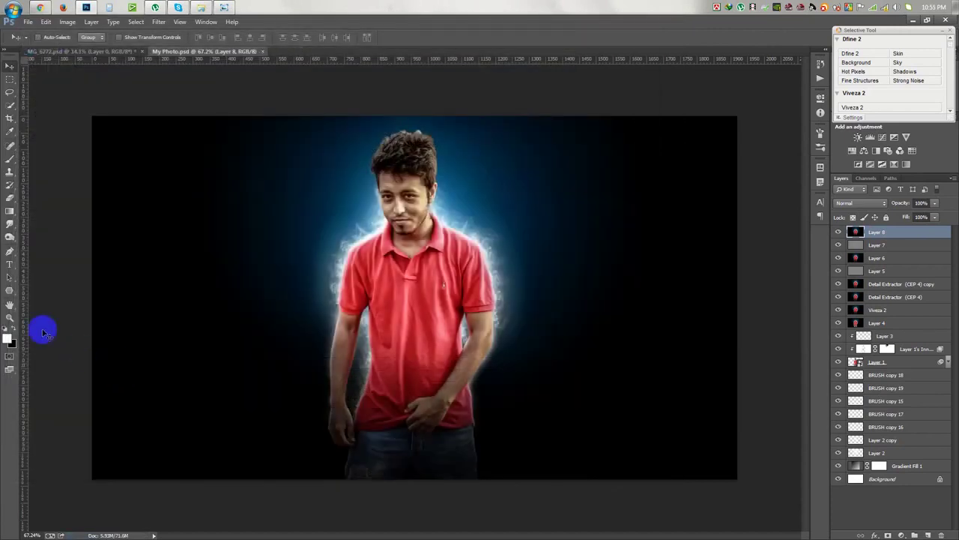
click(12, 266)
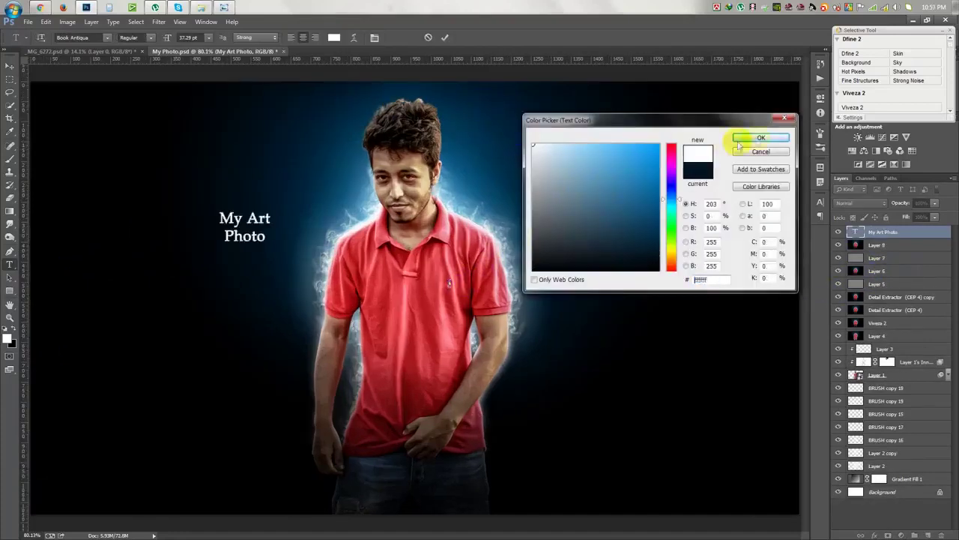
Step: Retype the text in white as ART PHOTO MANIPULATION plus an author credit, left-aligned, upper left
click(740, 140)
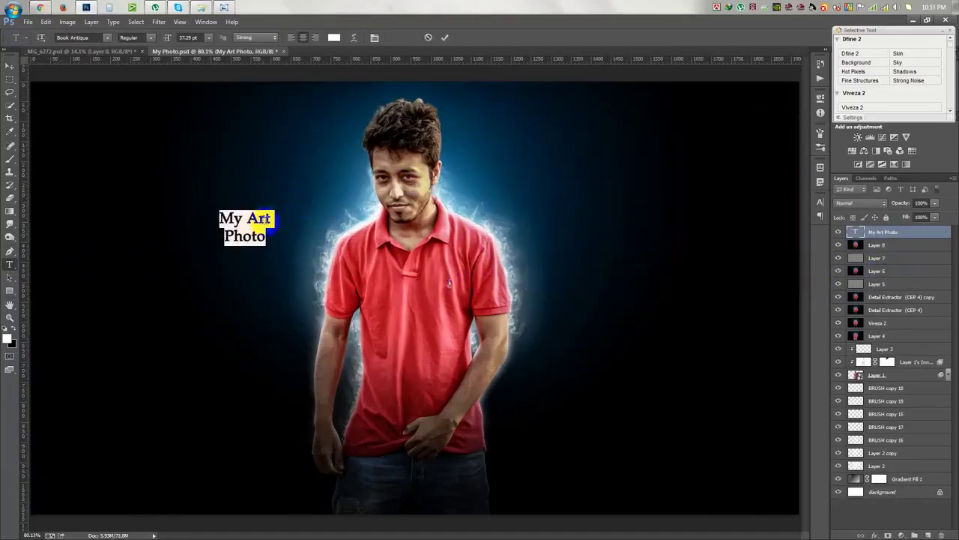
click(250, 218)
text(EDIT BY HA)
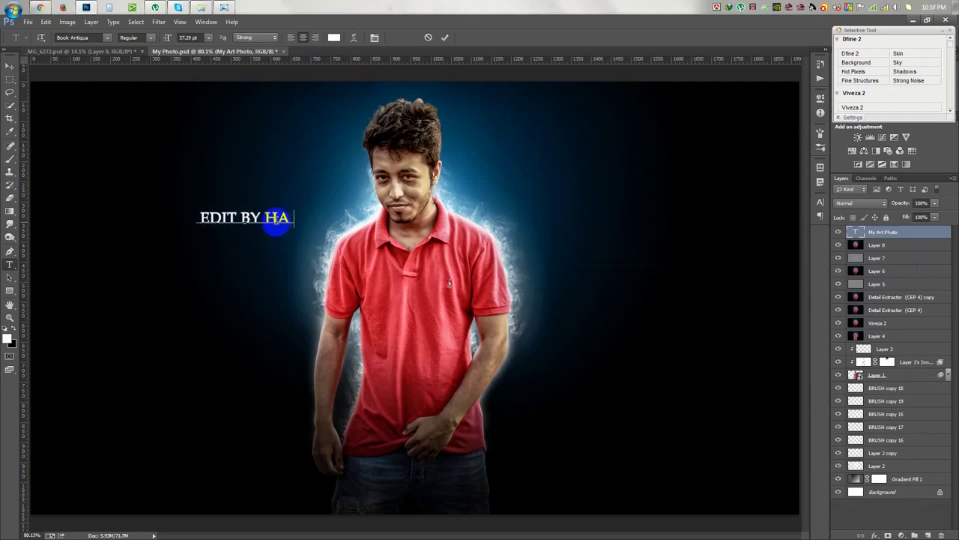
text(SS HASIB)
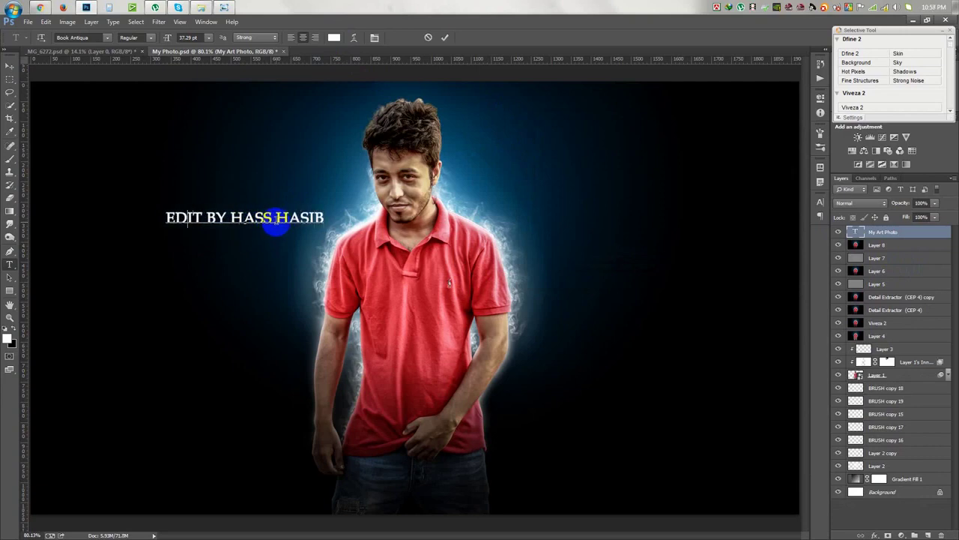
text(ART PHOTO )
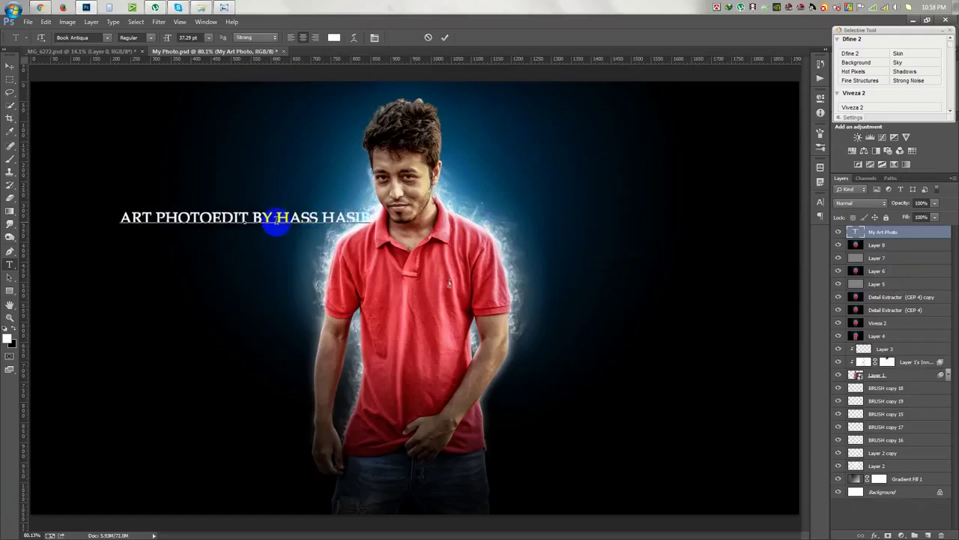
text(MANIPULATION)
key(Return)
key(ctrl+a)
click(291, 38)
drag(203, 150, 296, 189)
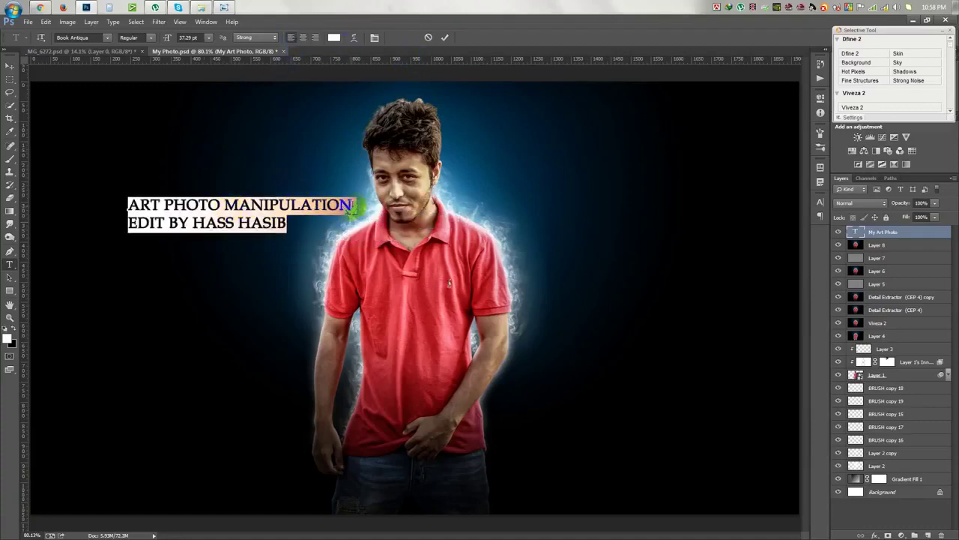
Step: Resize the title text to 11 pt, then 24 pt, and place it left of the face
click(209, 38)
click(207, 100)
drag(172, 220, 271, 229)
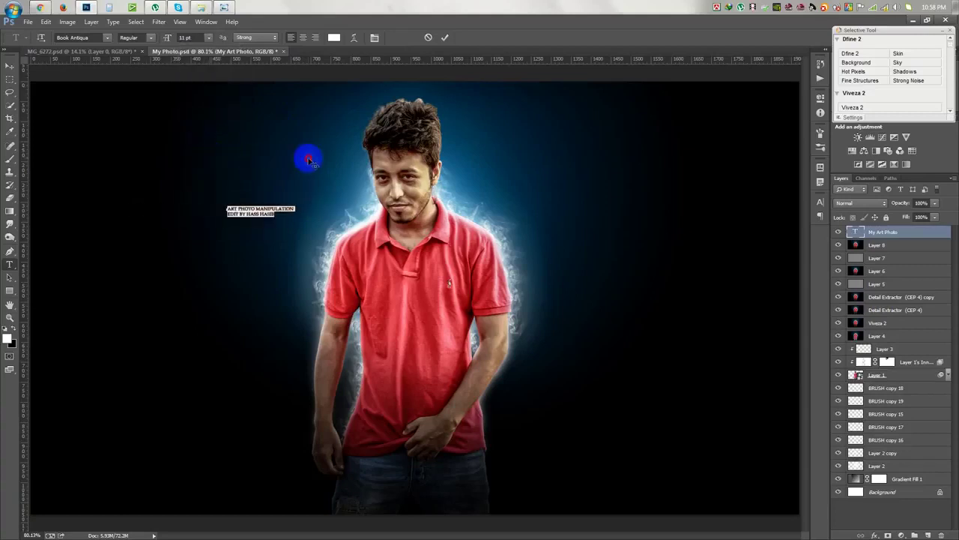
click(209, 38)
click(214, 145)
drag(246, 162, 214, 152)
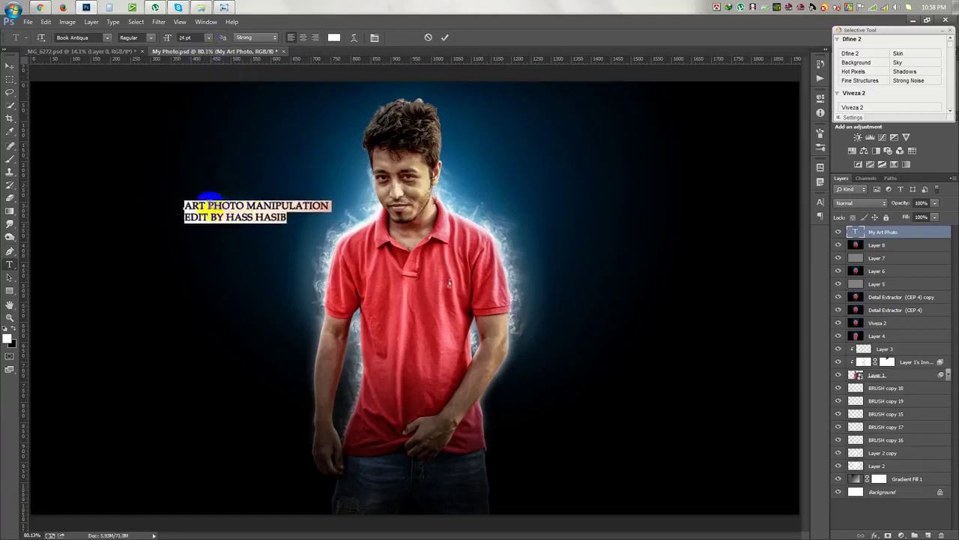
Step: Make ART 72 pt, shrink the credit line, and put PHOTO MANIPULATION on its own line
click(207, 203)
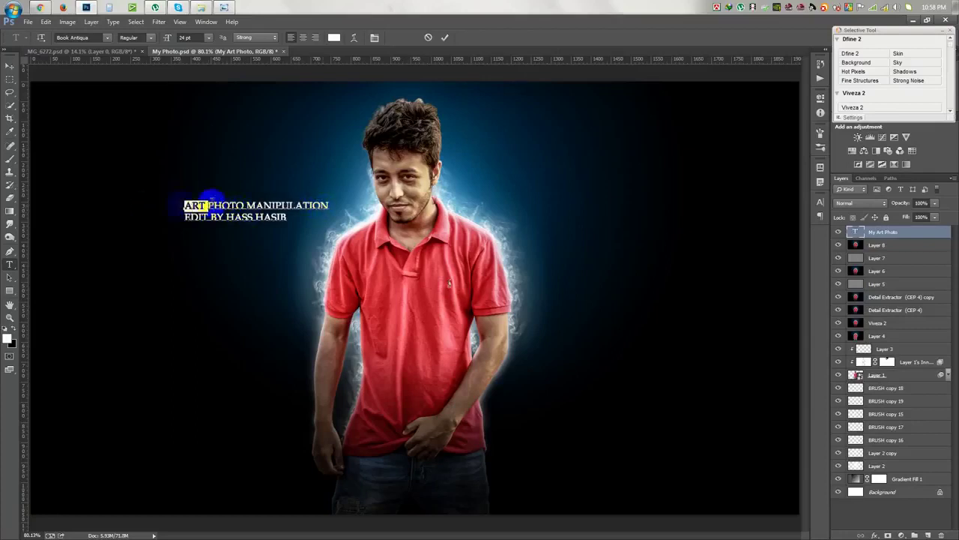
click(208, 38)
click(199, 196)
click(251, 225)
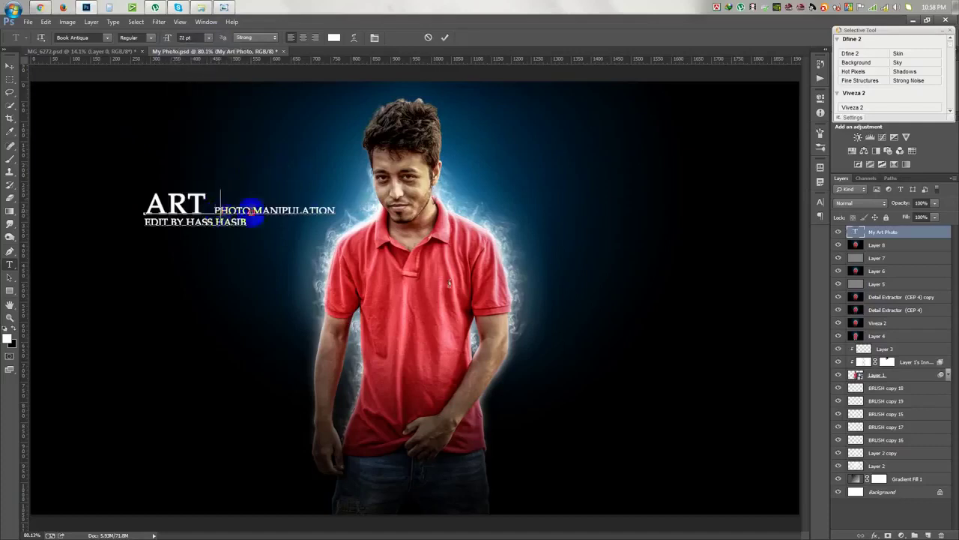
drag(251, 225, 144, 221)
click(189, 38)
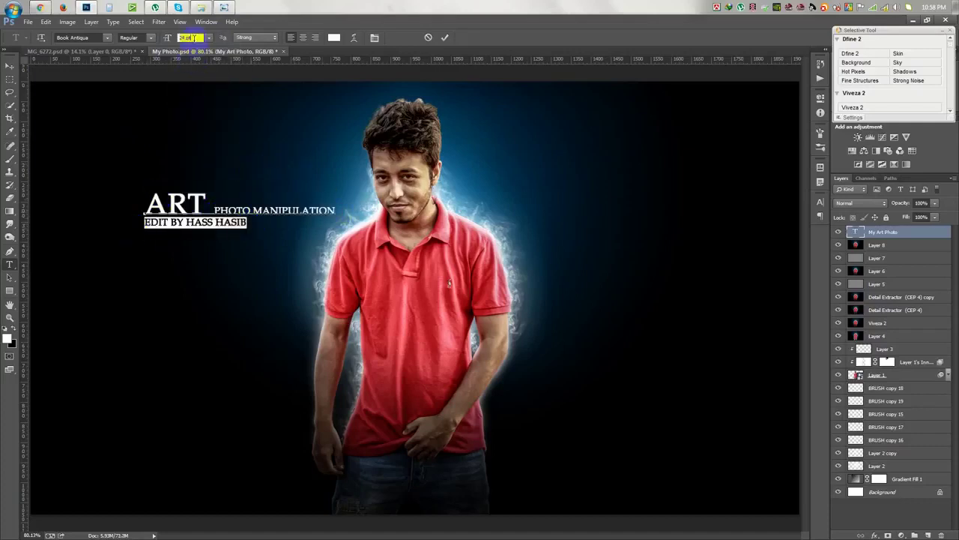
scroll(191, 42, down, 5)
scroll(194, 45, down, 4)
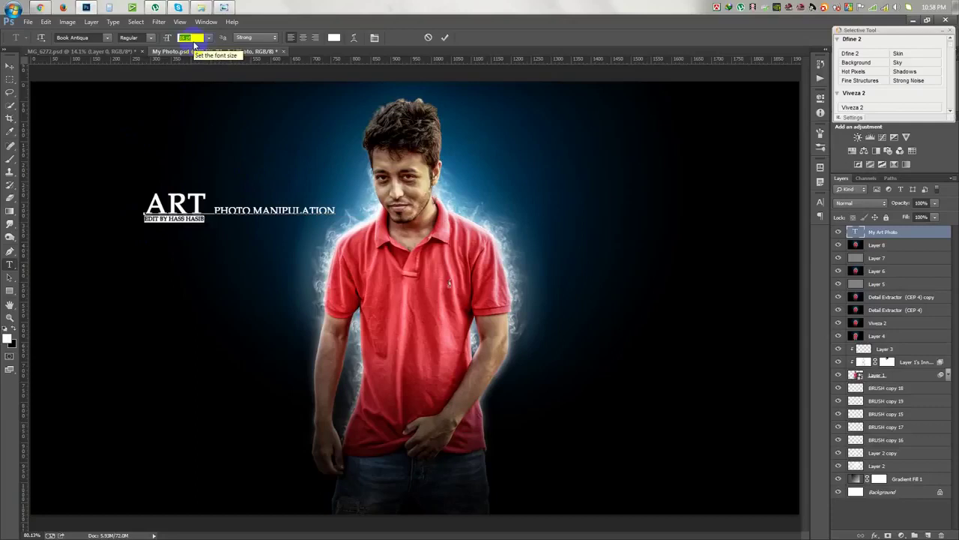
click(208, 206)
key(Return)
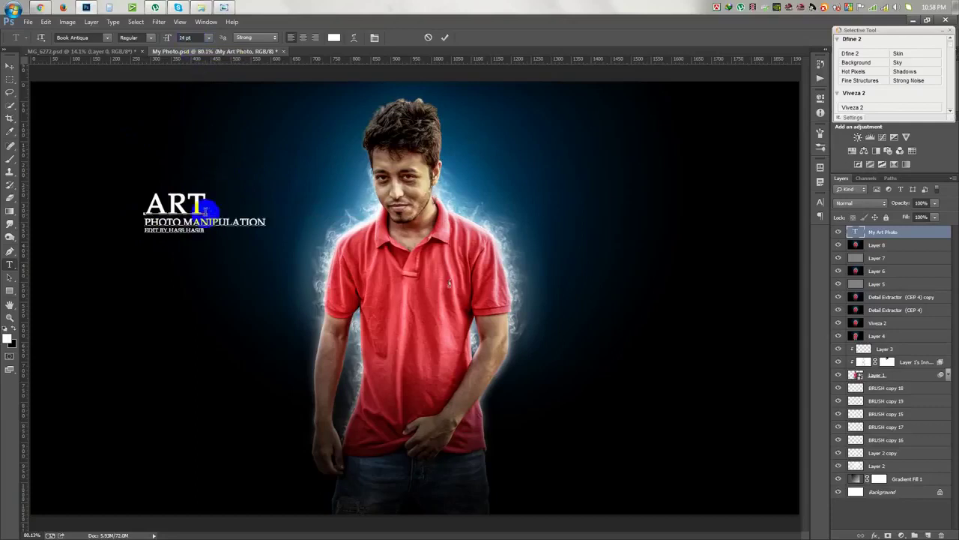
drag(212, 231, 128, 232)
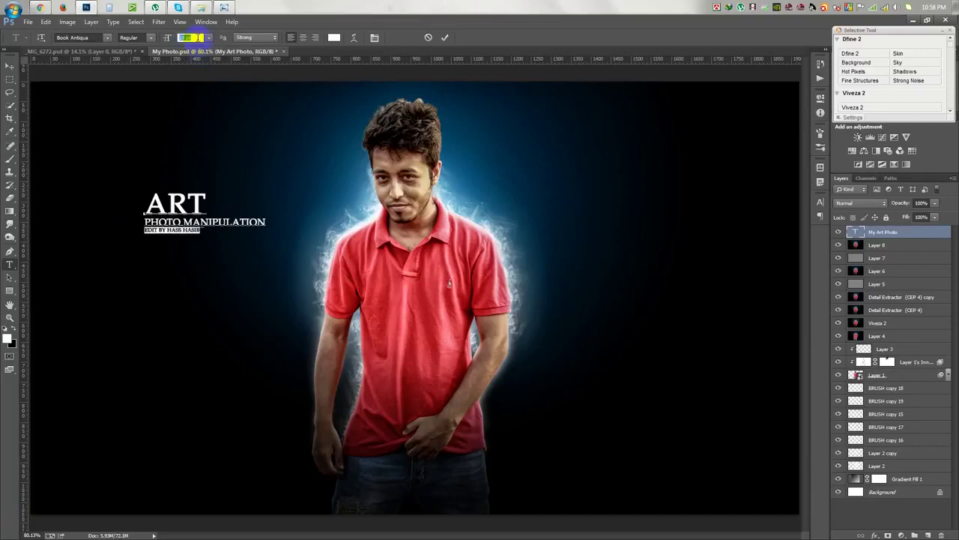
click(444, 38)
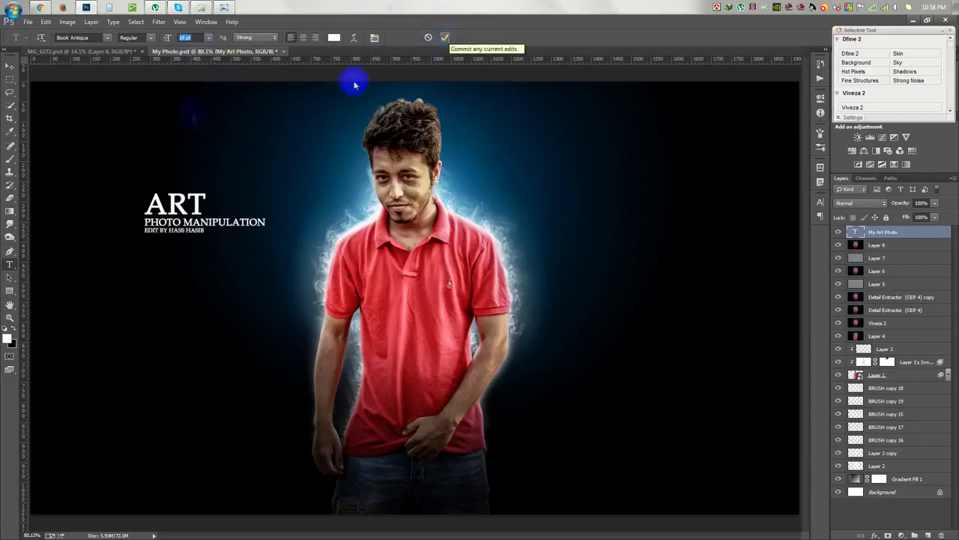
Step: Move the title block toward the lower left with the Move tool
click(11, 67)
scroll(212, 234, up, 3)
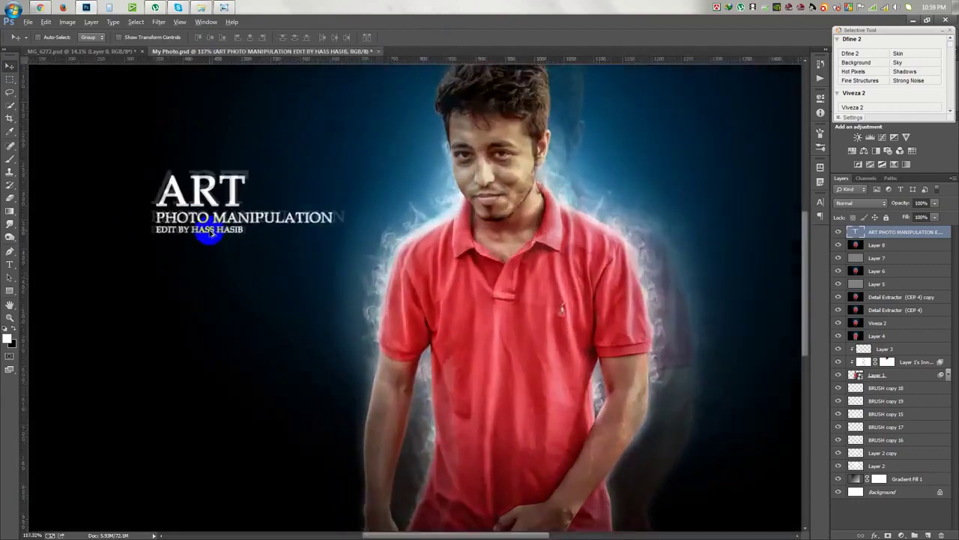
scroll(212, 233, down, 2)
scroll(302, 242, down, 2)
scroll(302, 242, down, 2)
mouse_move(304, 252)
mouse_down()
mouse_move(298, 487)
mouse_move(328, 245)
mouse_move(353, 270)
mouse_up()
scroll(333, 245, up, 3)
Step: Delete a word from the subtitle and fine-tune the credit line's font size
key(t)
click(250, 223)
click(160, 221)
key(Delete)
key(Delete)
key(Delete)
drag(192, 253, 173, 247)
click(187, 37)
key(Down)
key(Down)
key(Up)
click(444, 37)
Step: Set the title layer to 50% opacity and scale it to about 64% beside the head
key(v)
drag(901, 202, 201, 201)
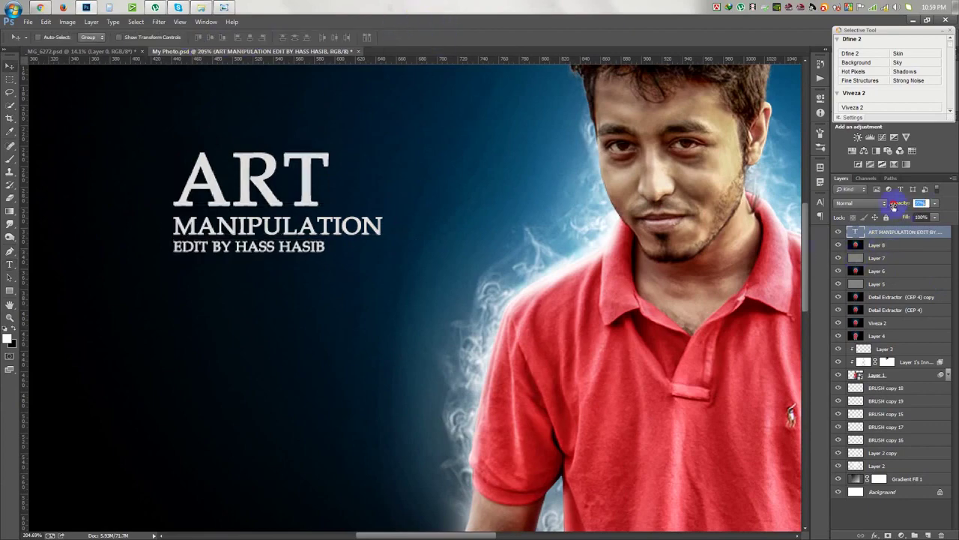
key(ctrl+0)
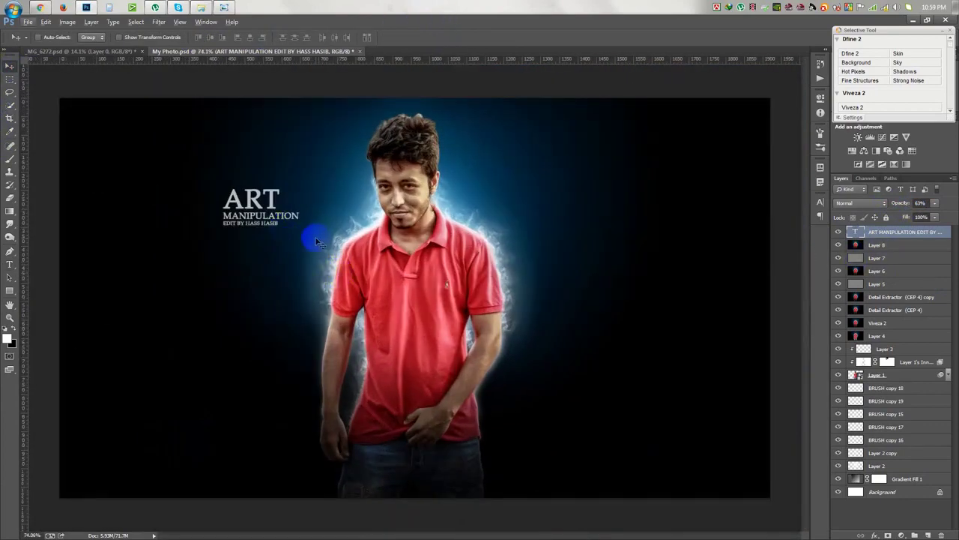
mouse_move(316, 241)
mouse_down()
mouse_move(577, 223)
mouse_move(317, 240)
mouse_up()
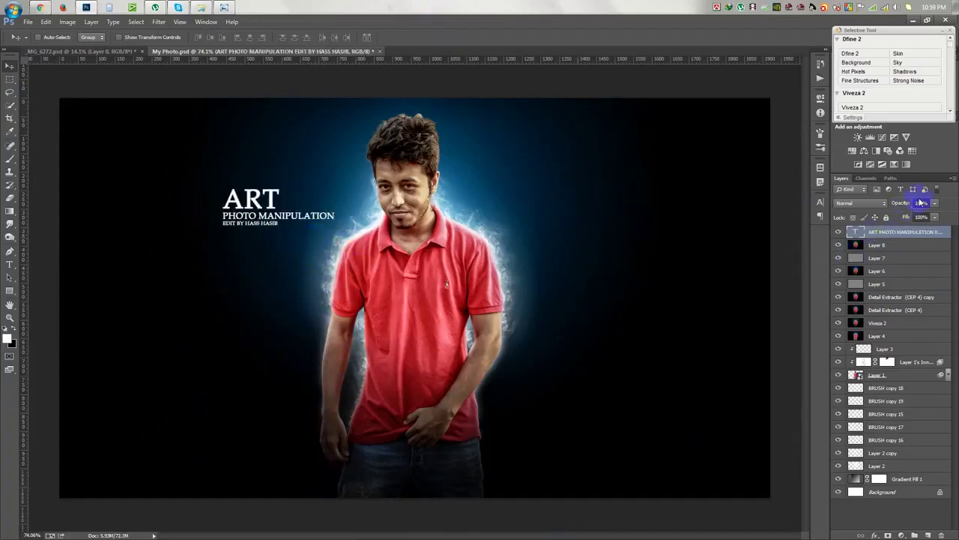
drag(892, 204, 888, 203)
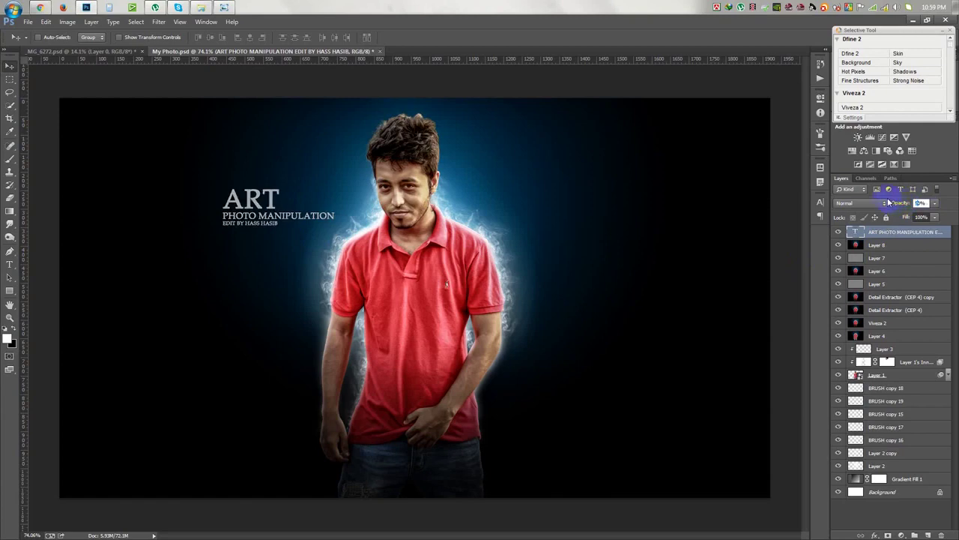
key(ctrl+t)
mouse_move(336, 186)
mouse_down()
mouse_move(277, 217)
mouse_move(302, 211)
mouse_up()
key(Return)
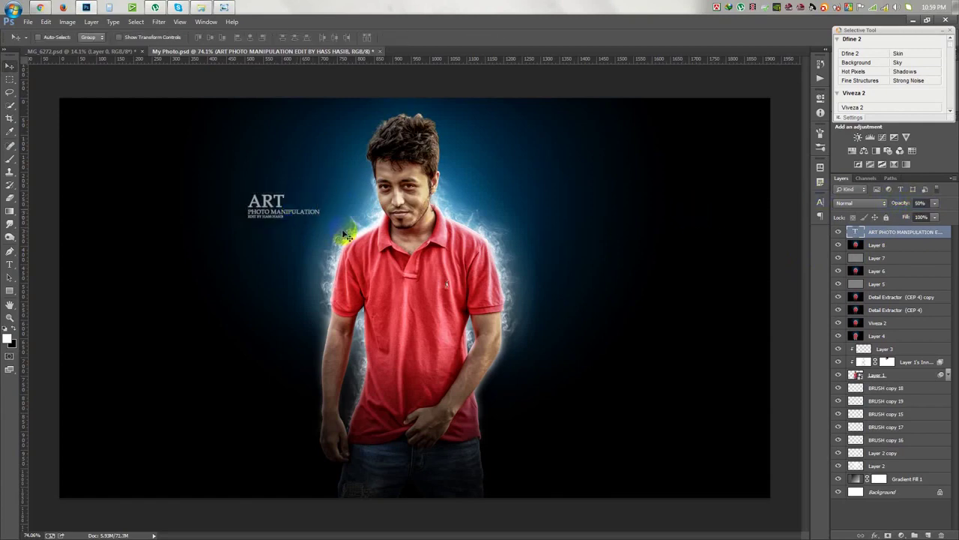
Step: Open File > Save As and show the Save as type format list
click(28, 21)
click(105, 147)
click(284, 380)
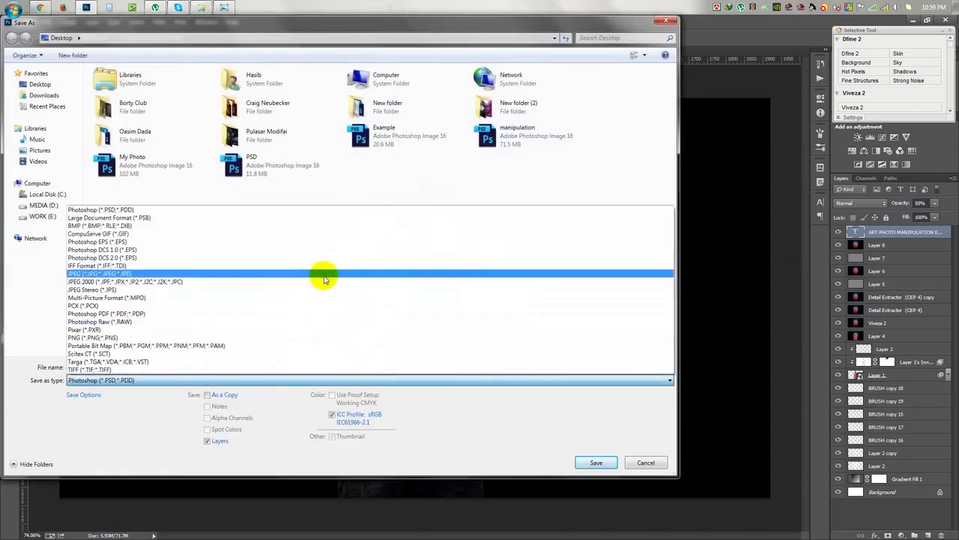